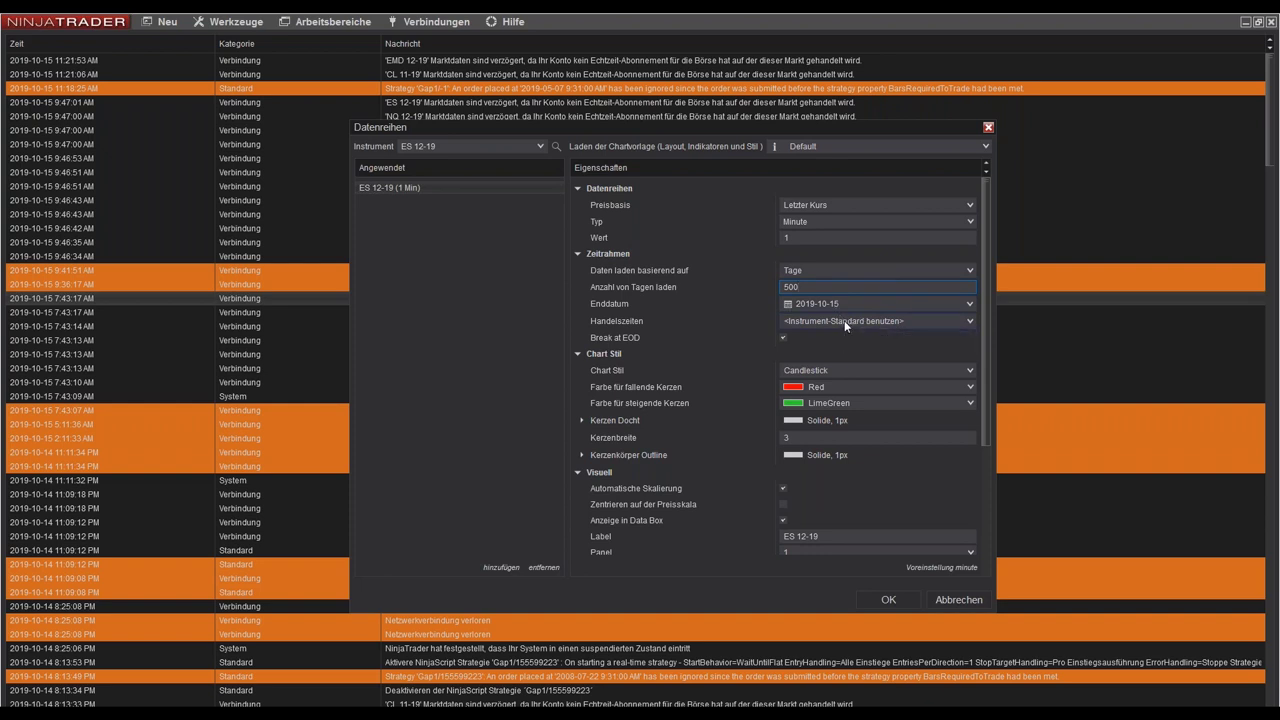
- Try to set the trading hours of the ES 12-19 data series to CME US Index Futures RTH
click(844, 321)
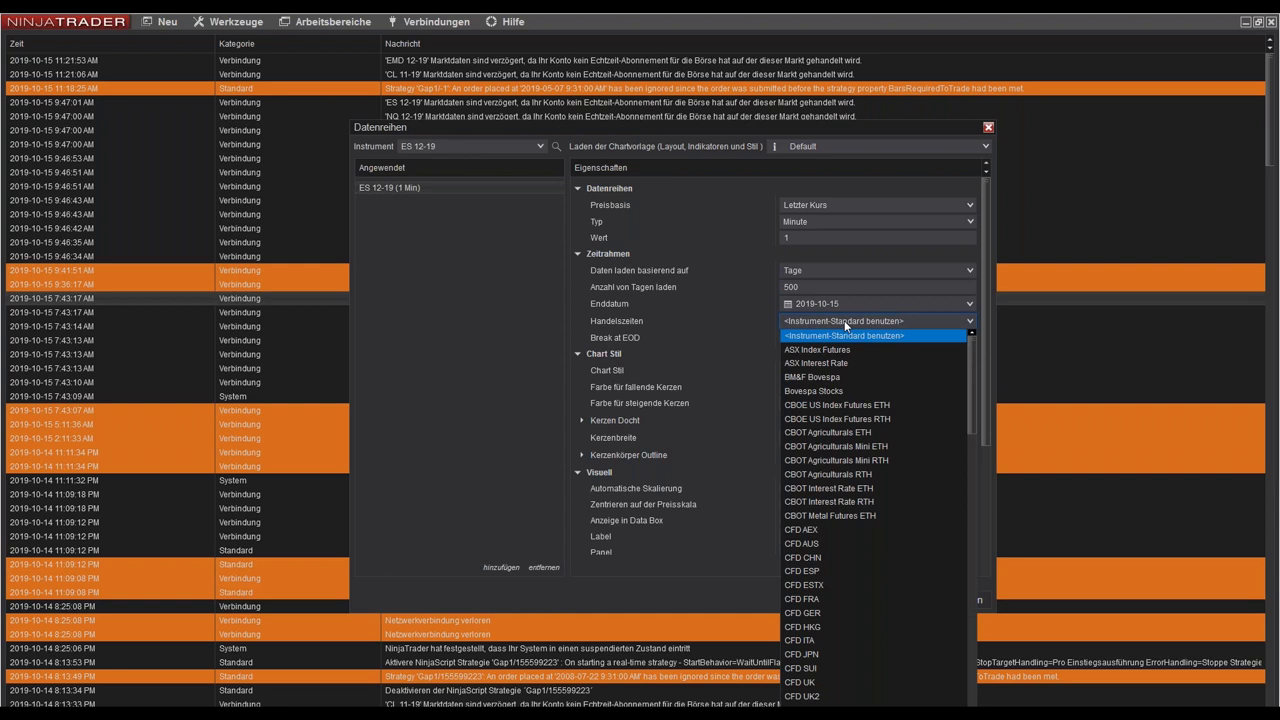
scroll(837, 460, down, 9)
scroll(838, 451, down, 3)
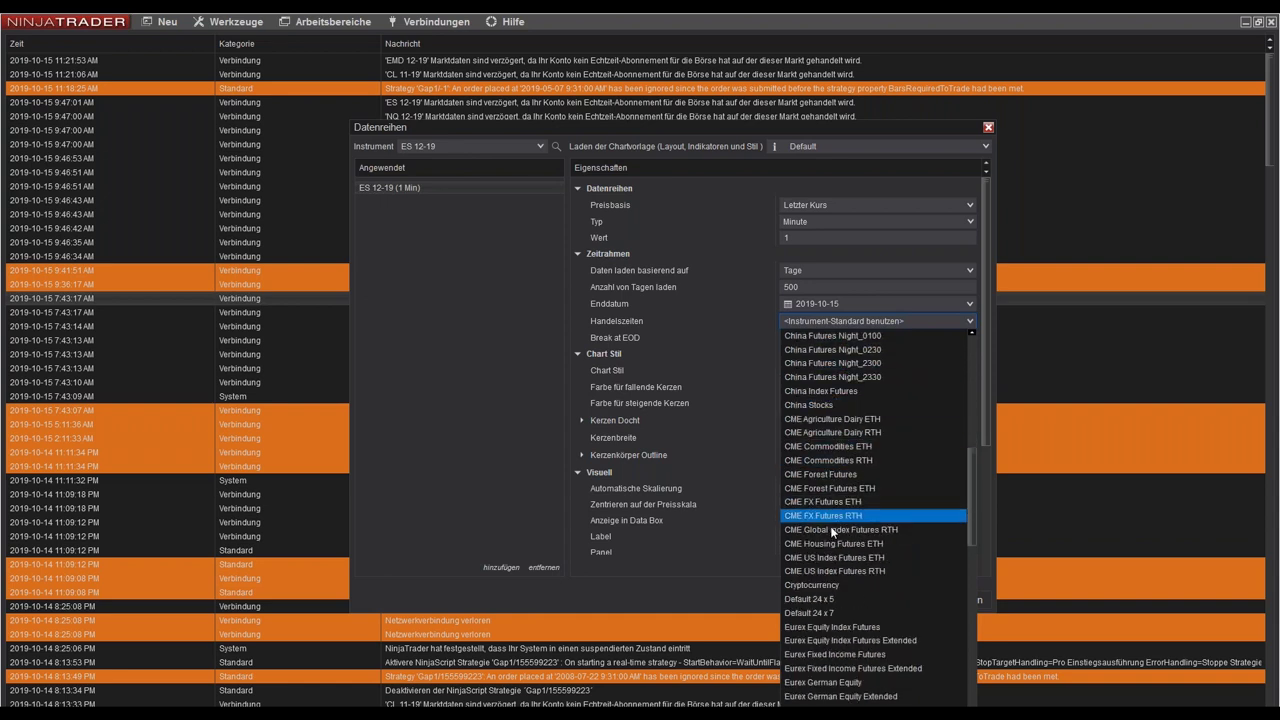
click(864, 570)
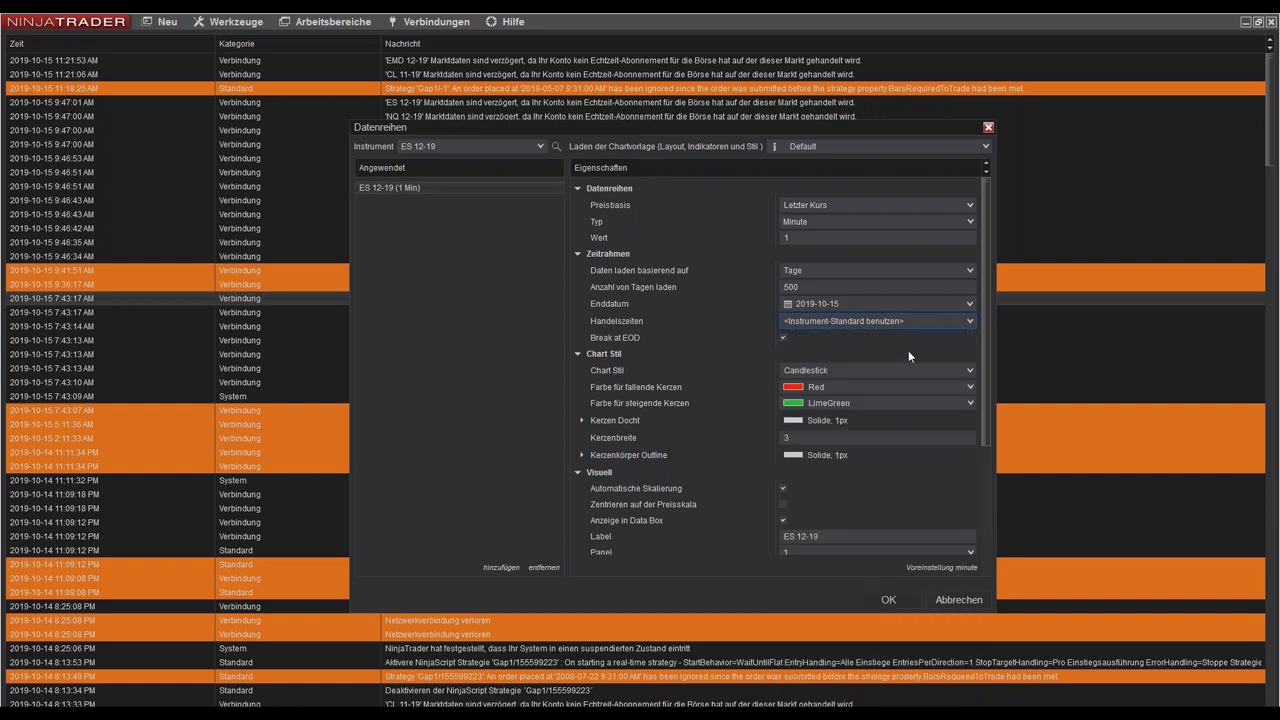
- Create the one-minute ES 12-19 chart from the configured data series and maximize its window
click(884, 600)
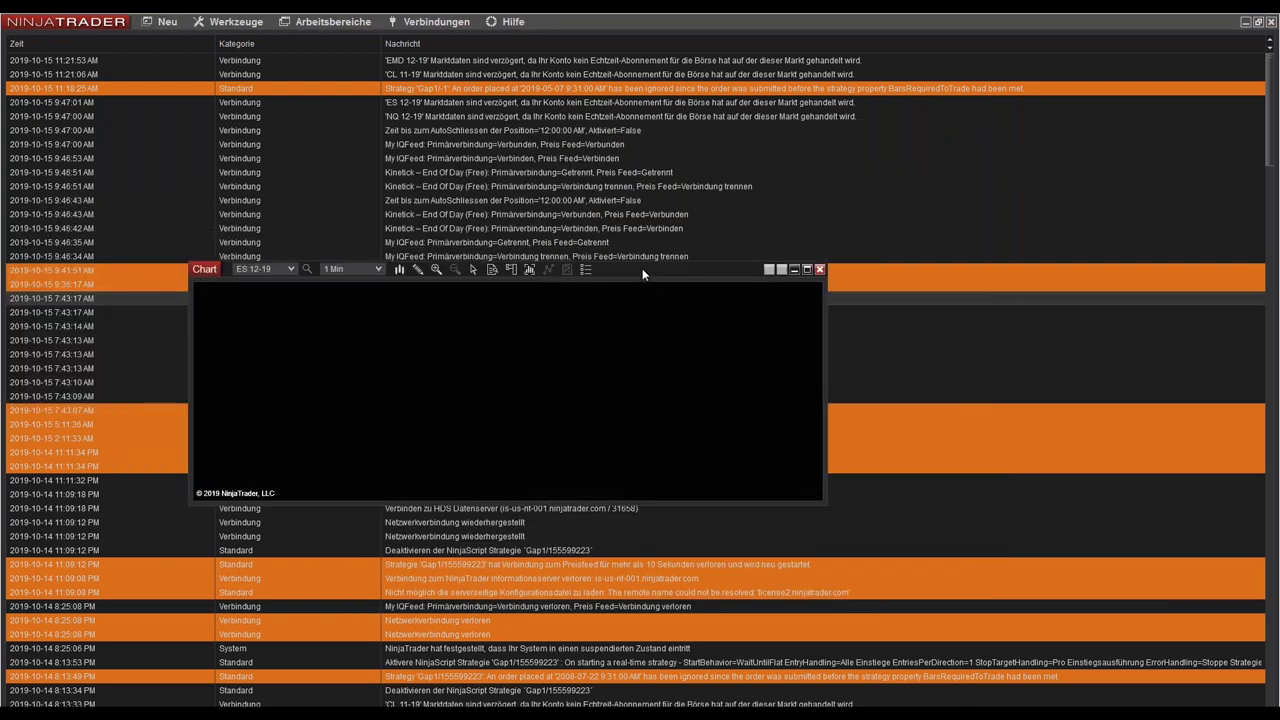
double_click(642, 268)
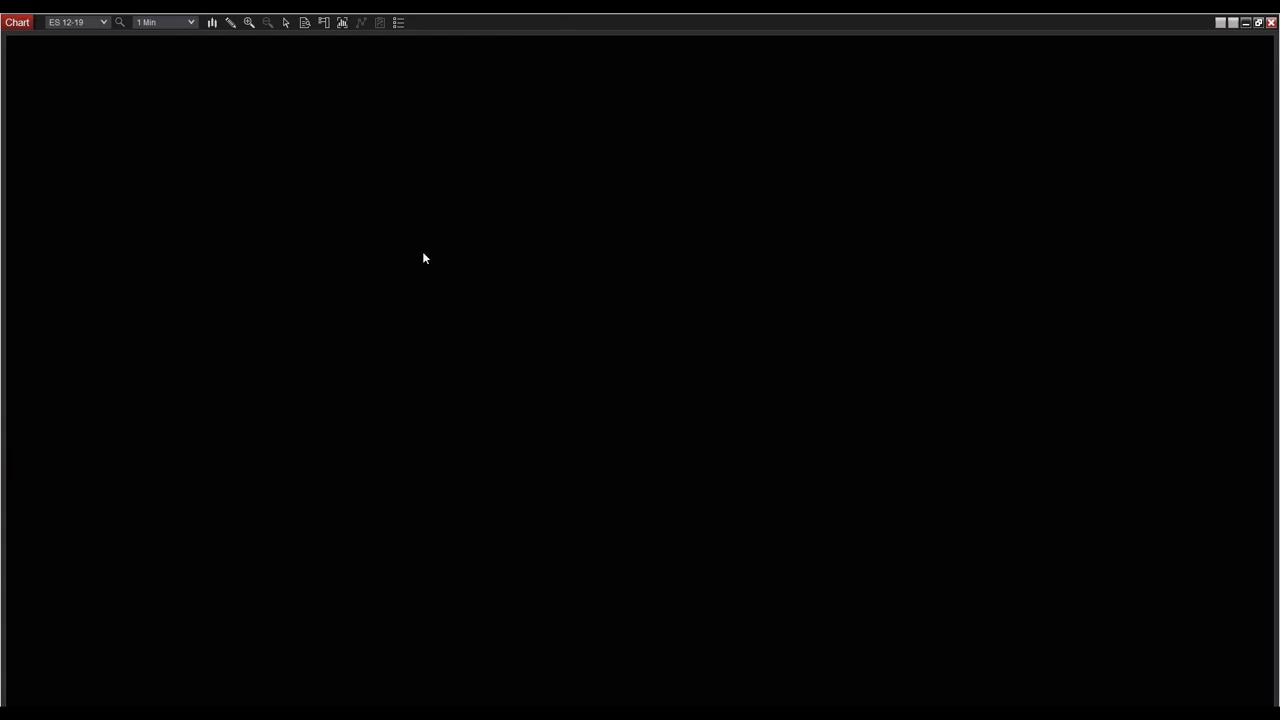
- Examine the ES 12-19 price history around the session breaks, going back through several trading days
scroll(600, 286, down, 5)
scroll(385, 357, up, 4)
scroll(403, 666, down, 6)
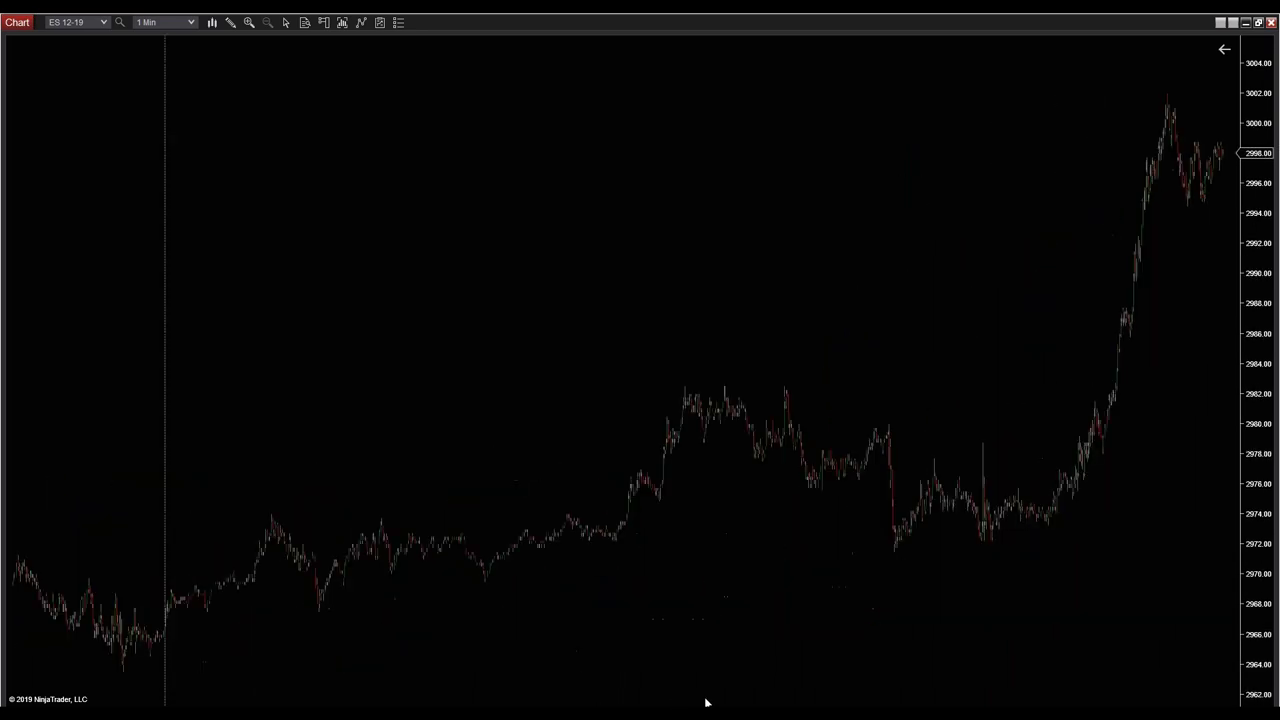
scroll(659, 177, up, 4)
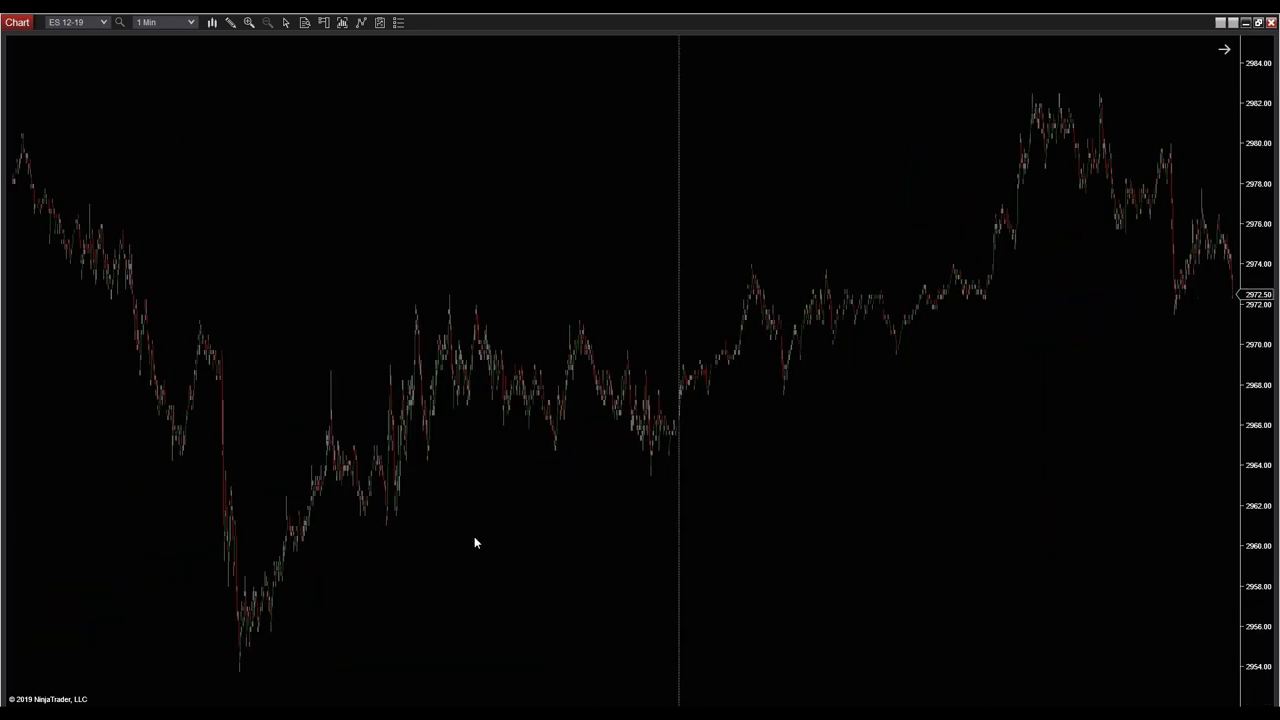
scroll(457, 477, up, 5)
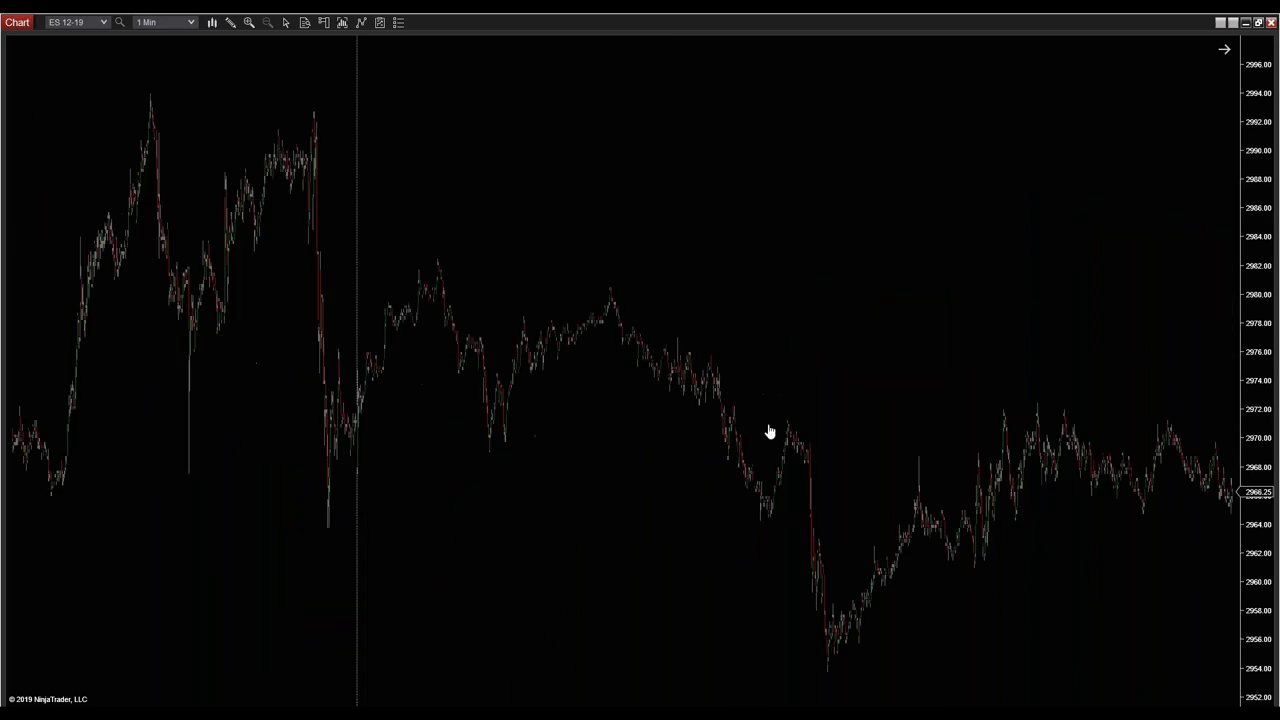
scroll(400, 433, down, 5)
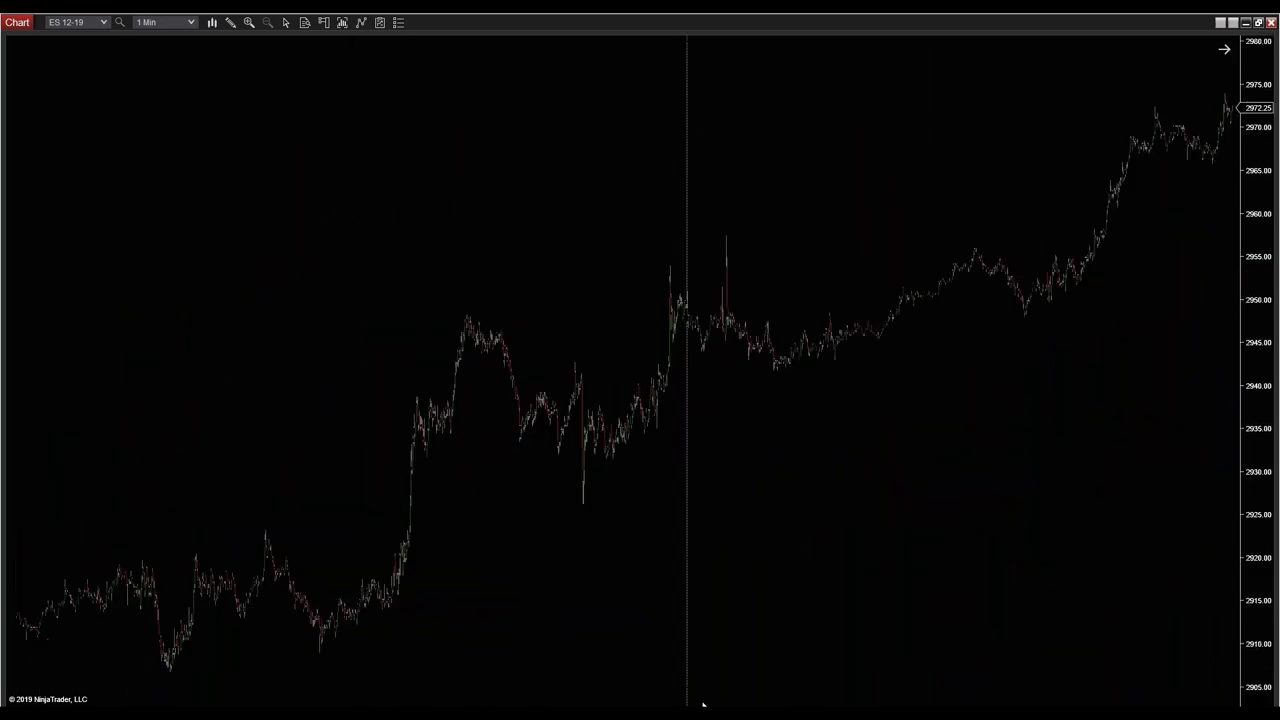
scroll(385, 602, up, 8)
scroll(492, 679, down, 4)
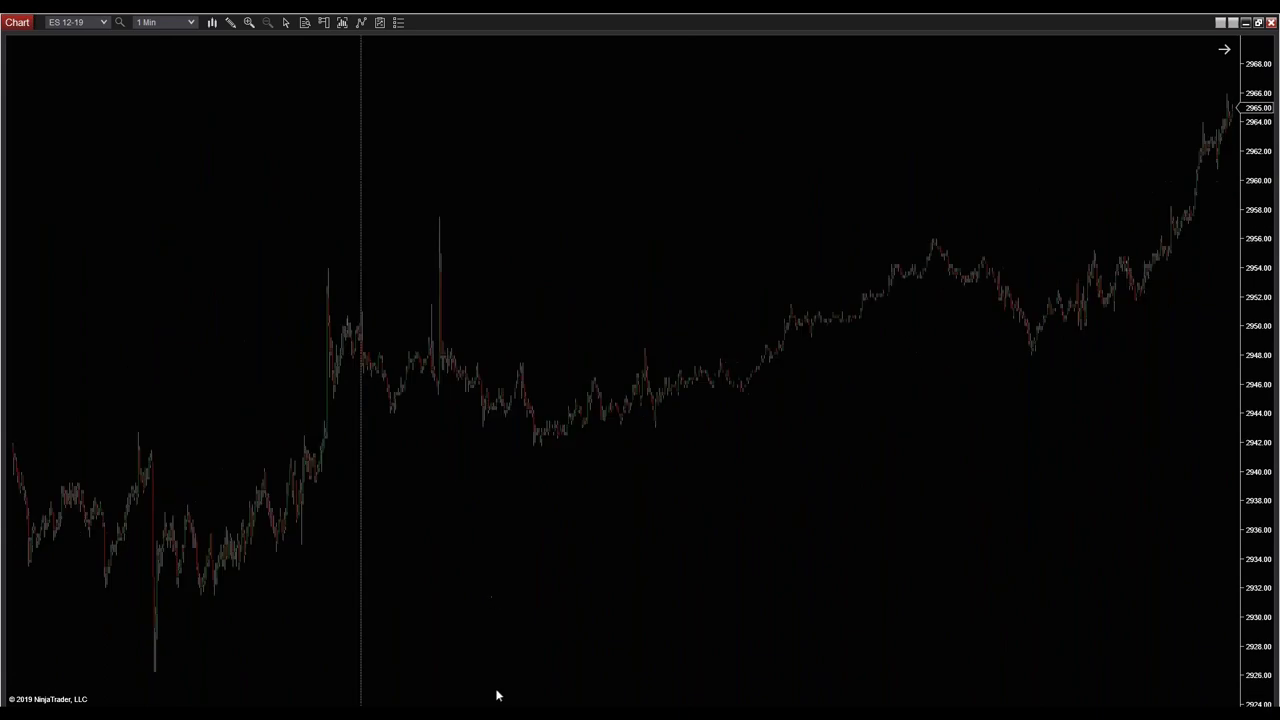
scroll(503, 705, up, 3)
scroll(751, 560, down, 5)
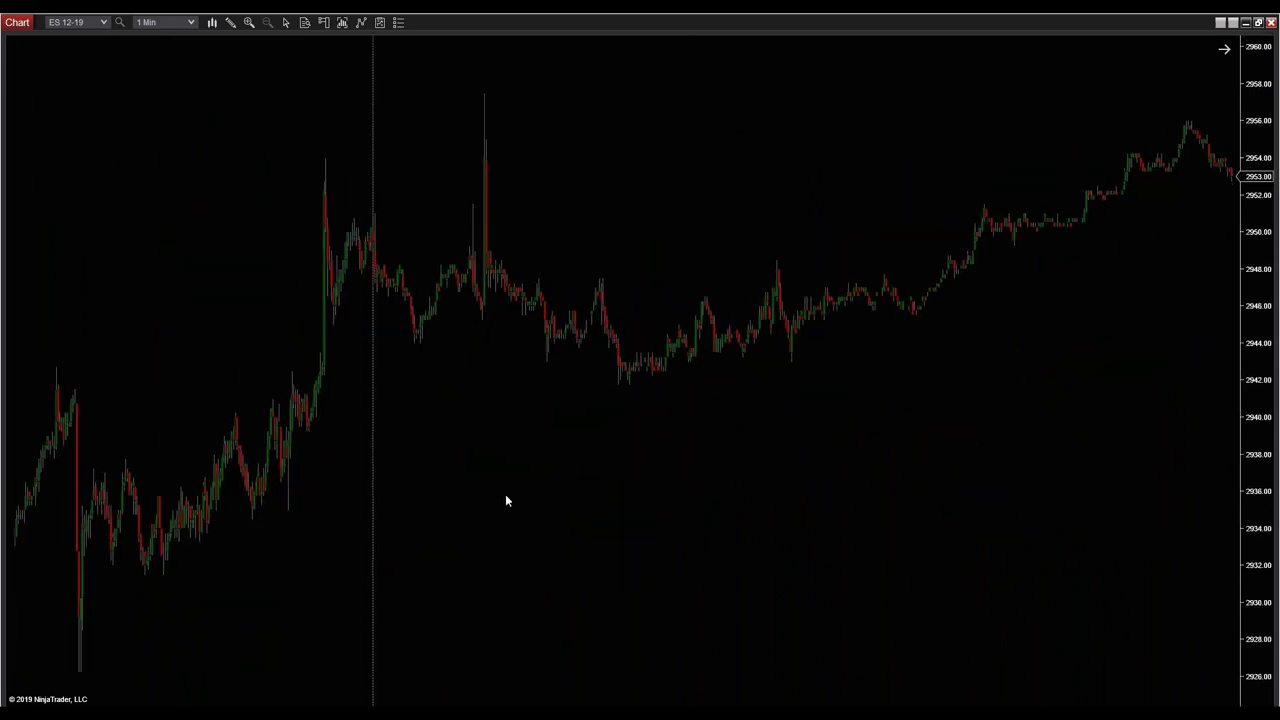
- Show the chart's data window and place it clear of the candles around the session break
right_click(484, 405)
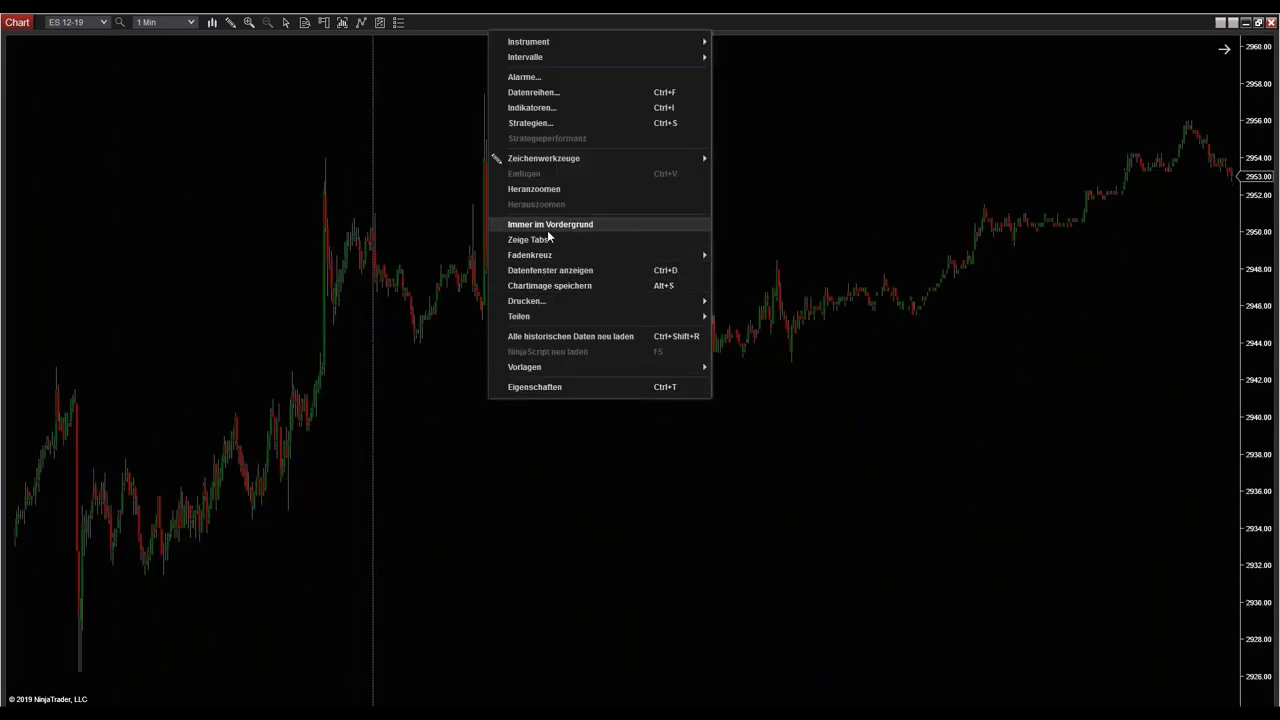
click(544, 270)
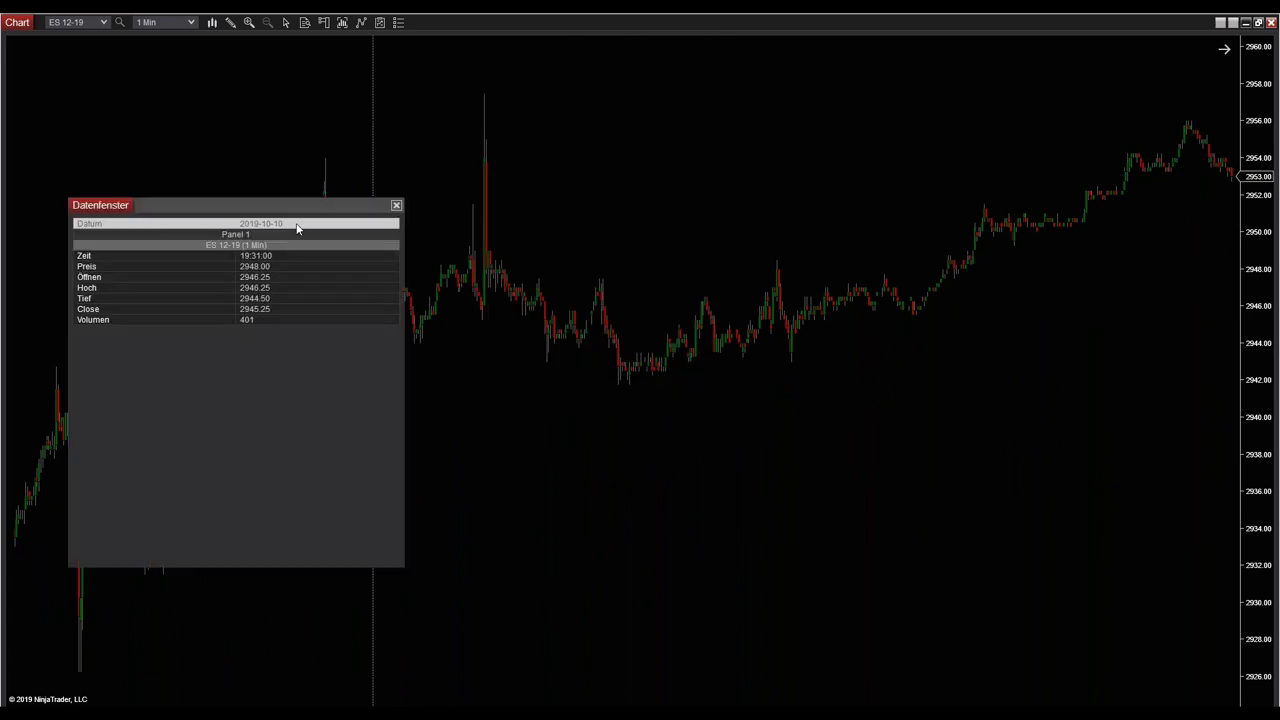
drag(283, 210, 713, 134)
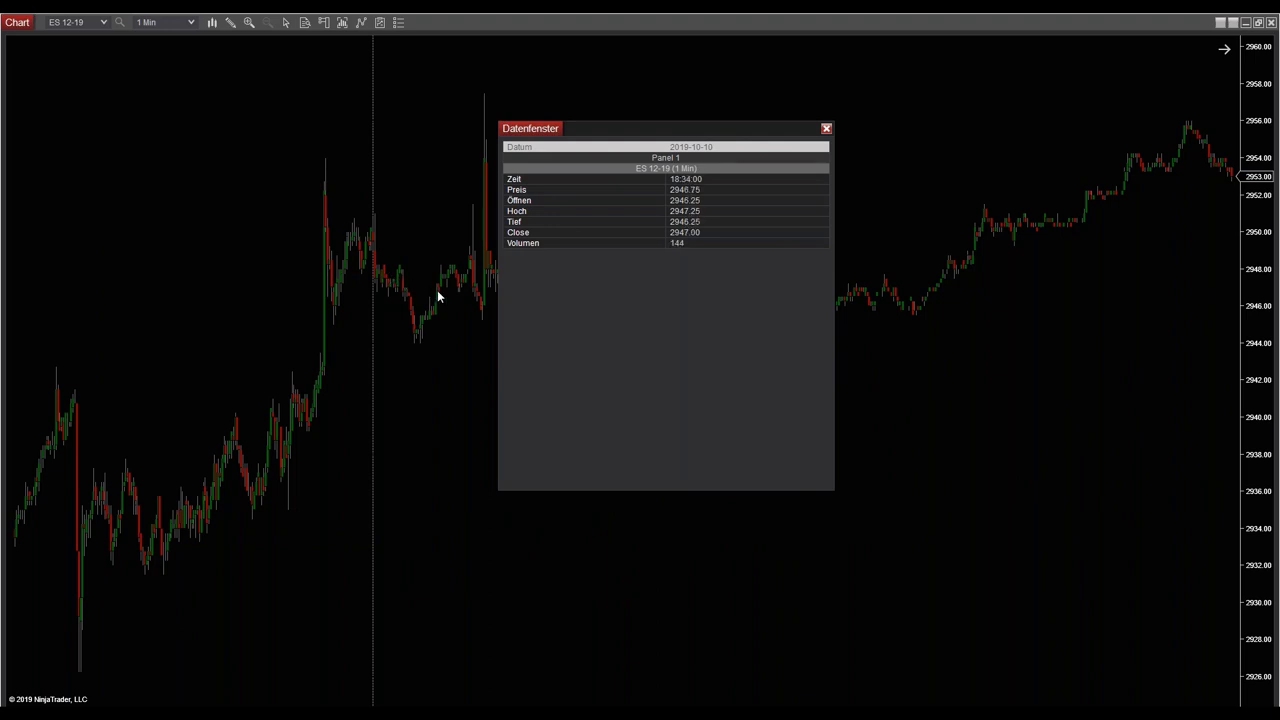
drag(590, 134, 859, 108)
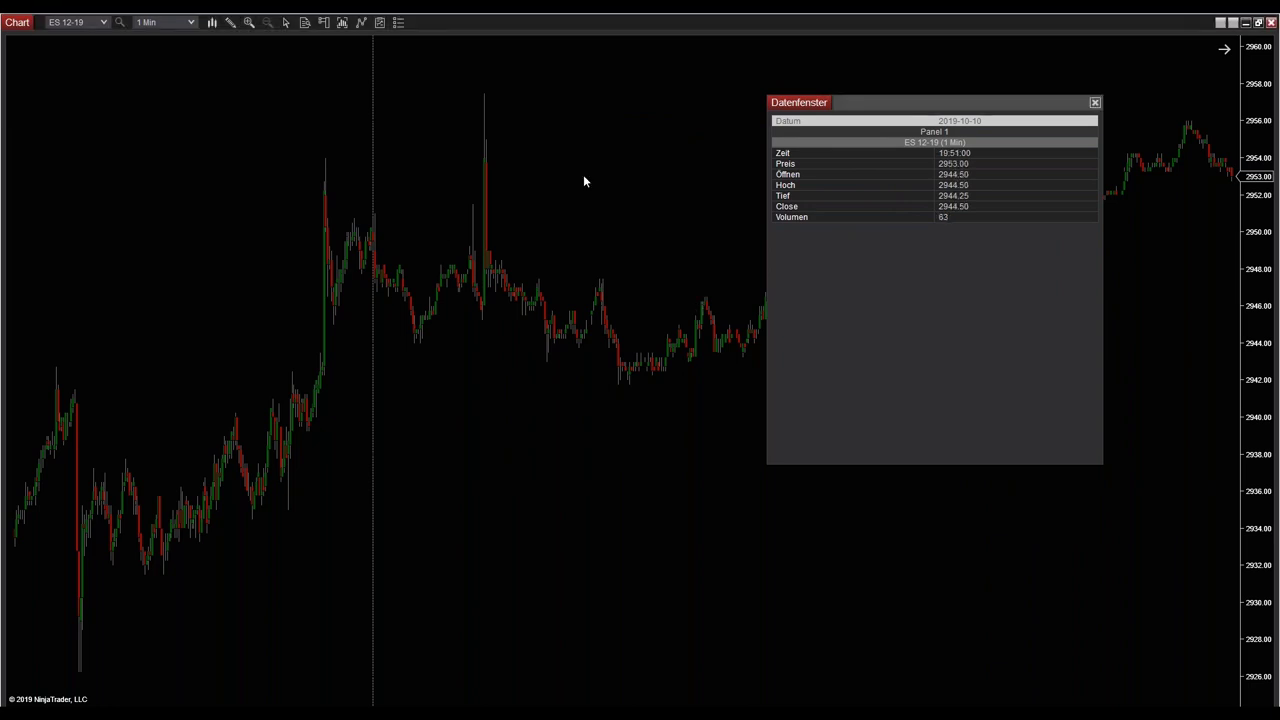
- Set the trading hours of the chart's ES 12-19 data series to CME US Index Futures RTH
key(ctrl+d)
key(ctrl+f)
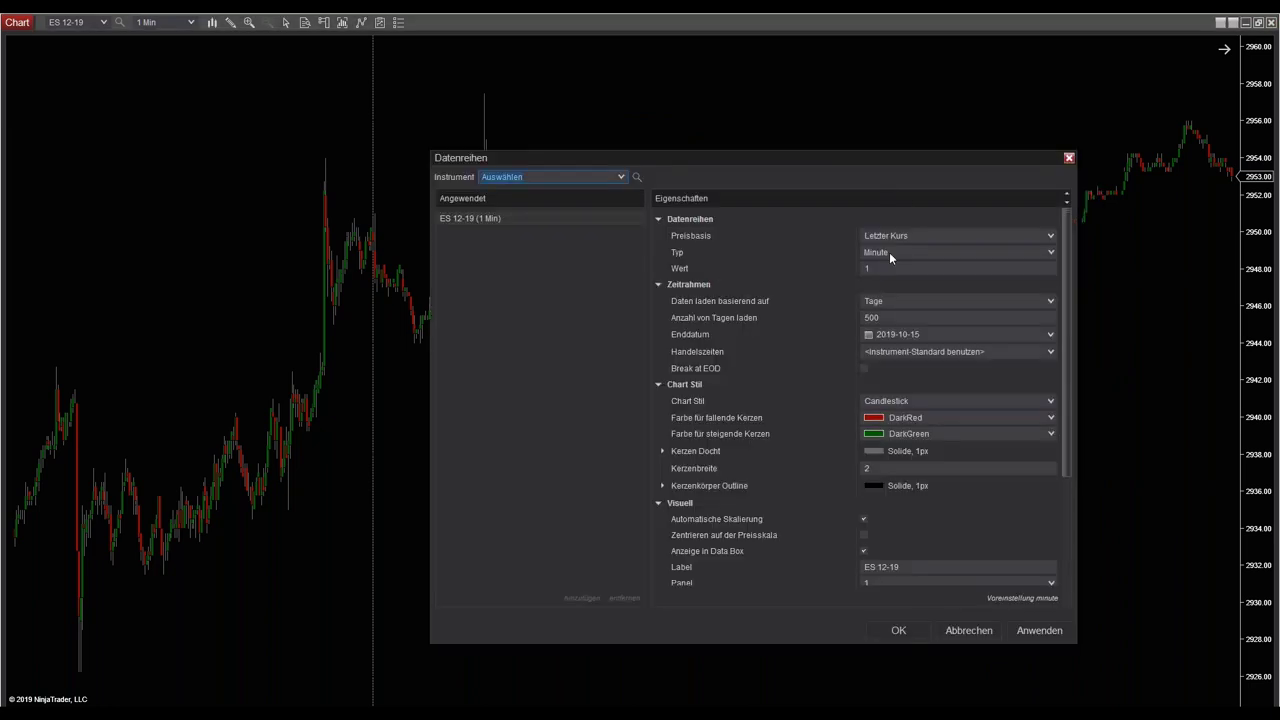
click(957, 352)
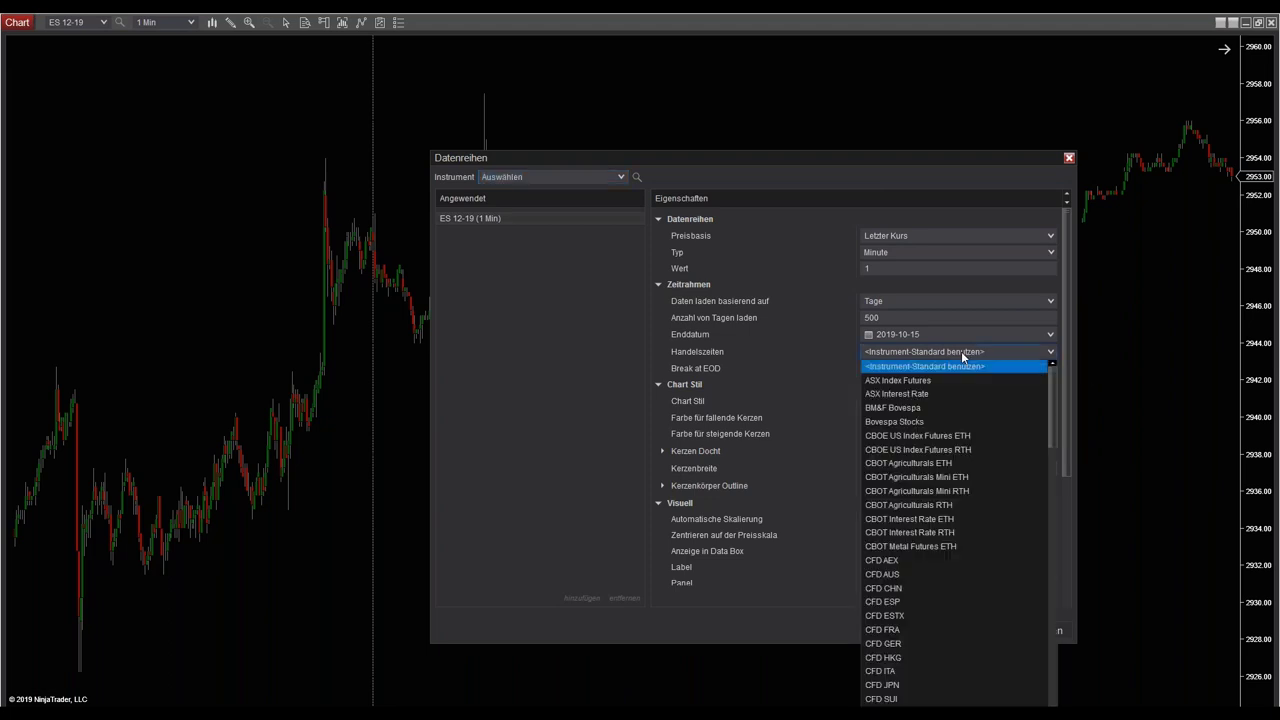
scroll(1051, 380, down, 1)
drag(1051, 378, 1034, 474)
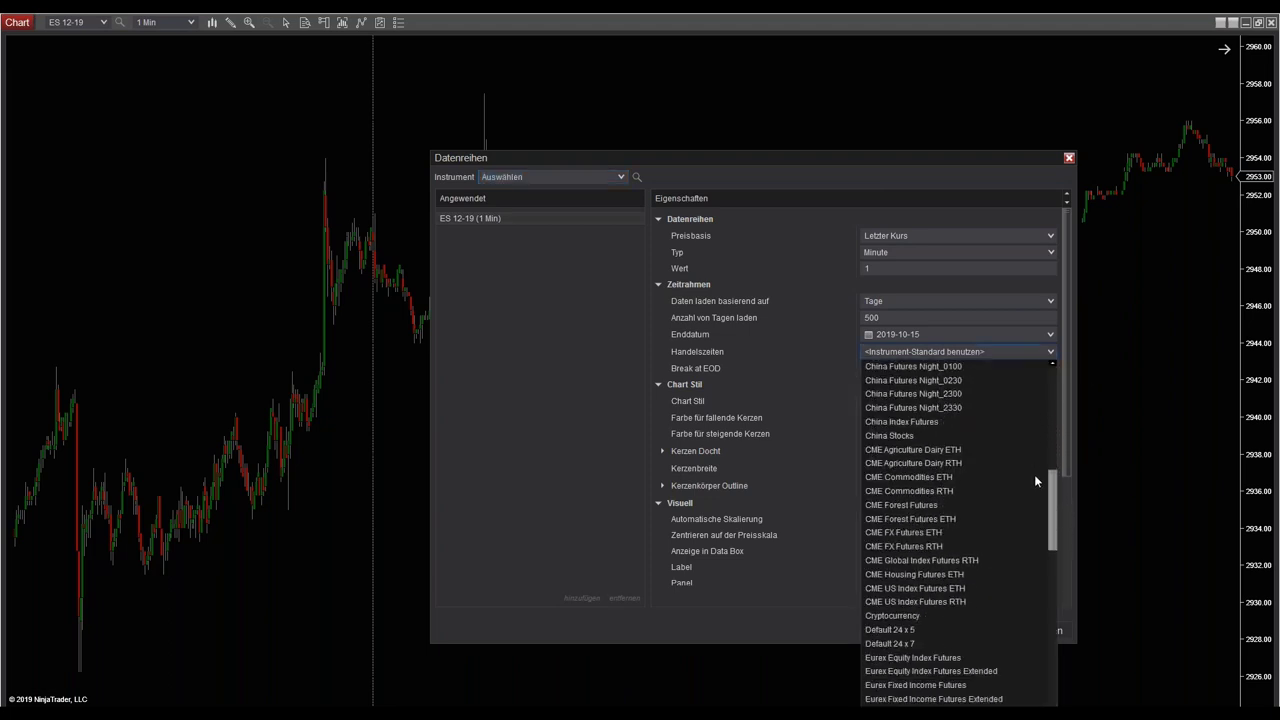
click(912, 603)
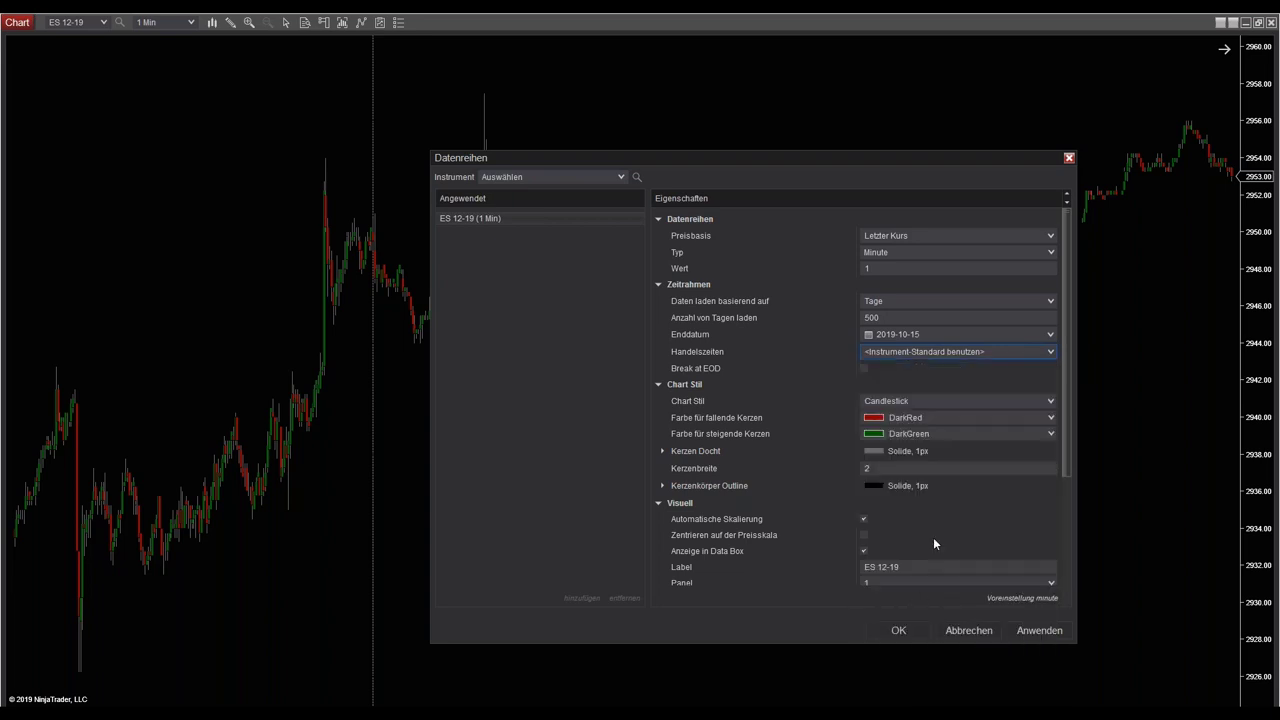
click(882, 628)
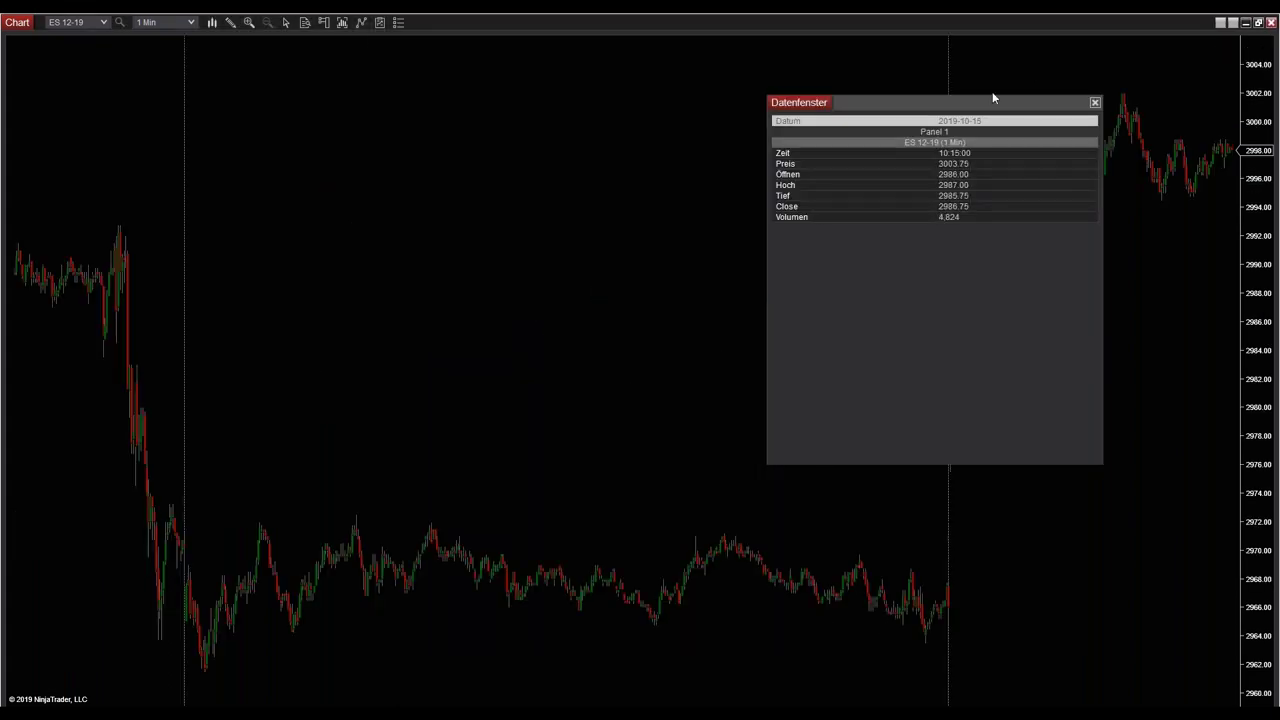
- Move the data window aside and examine the opening gaps between sessions, going back from 15 October 2019
drag(763, 260, 677, 277)
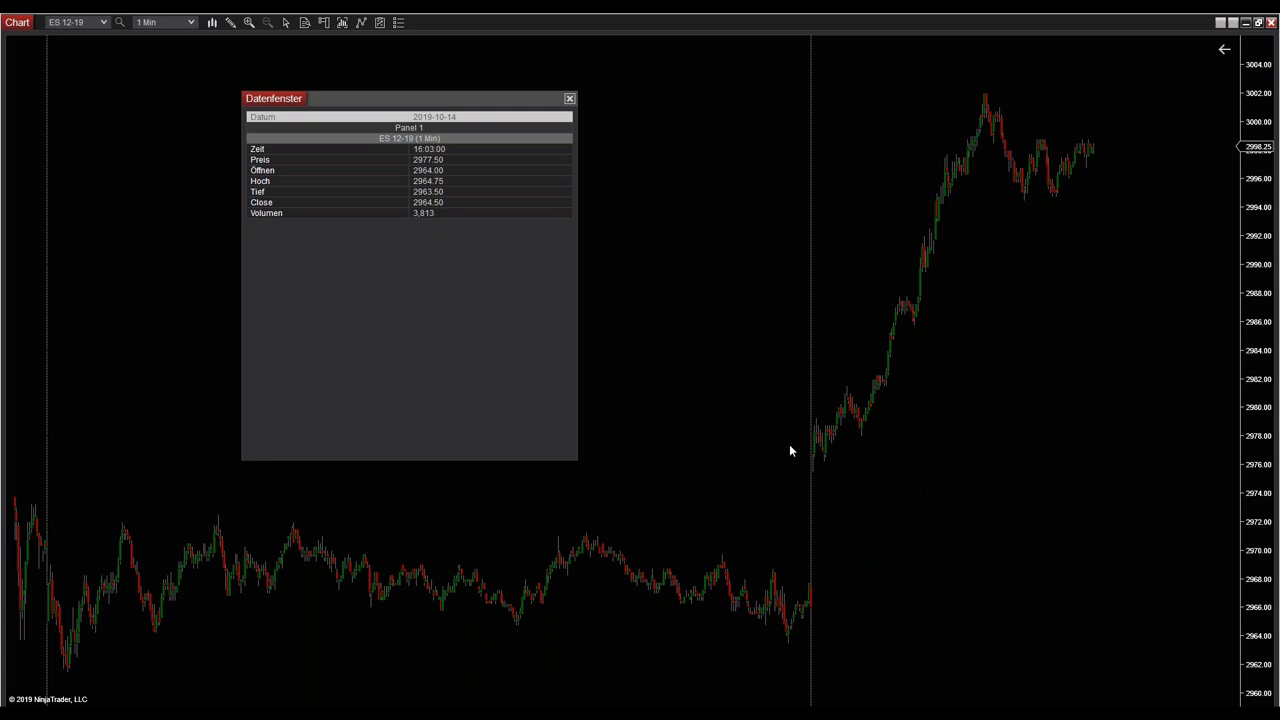
drag(430, 104, 302, 72)
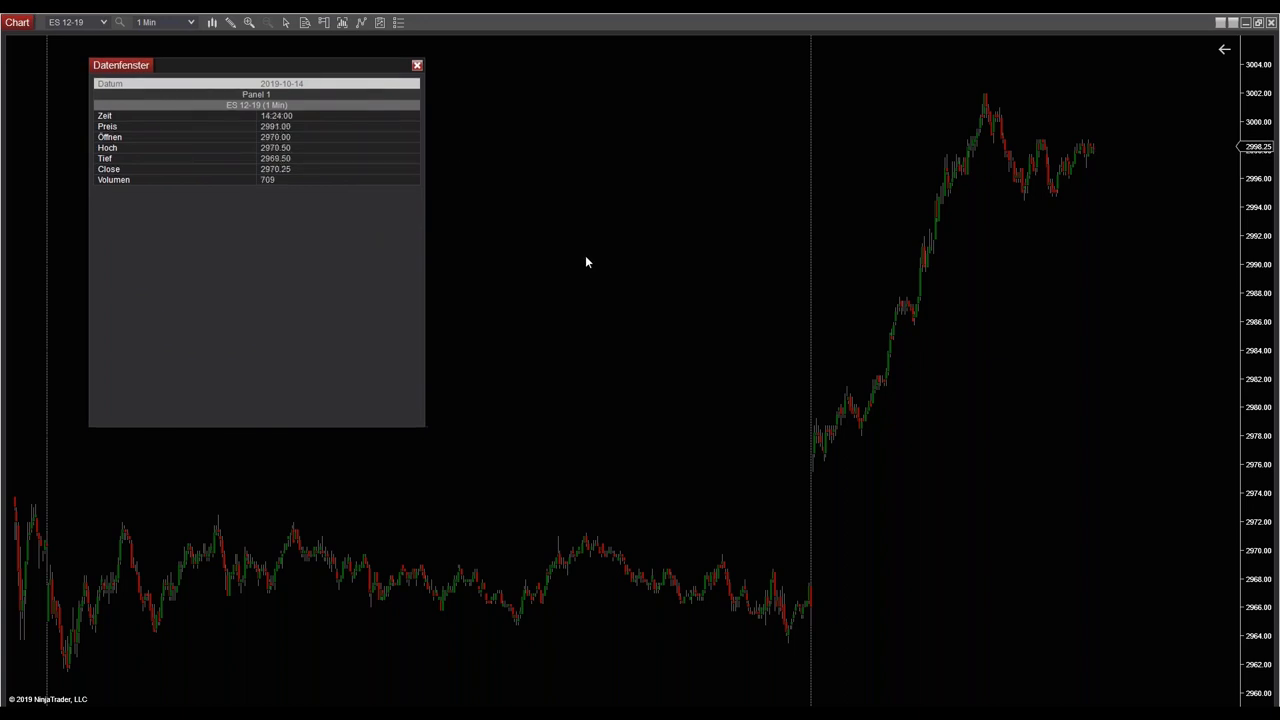
drag(585, 255, 709, 258)
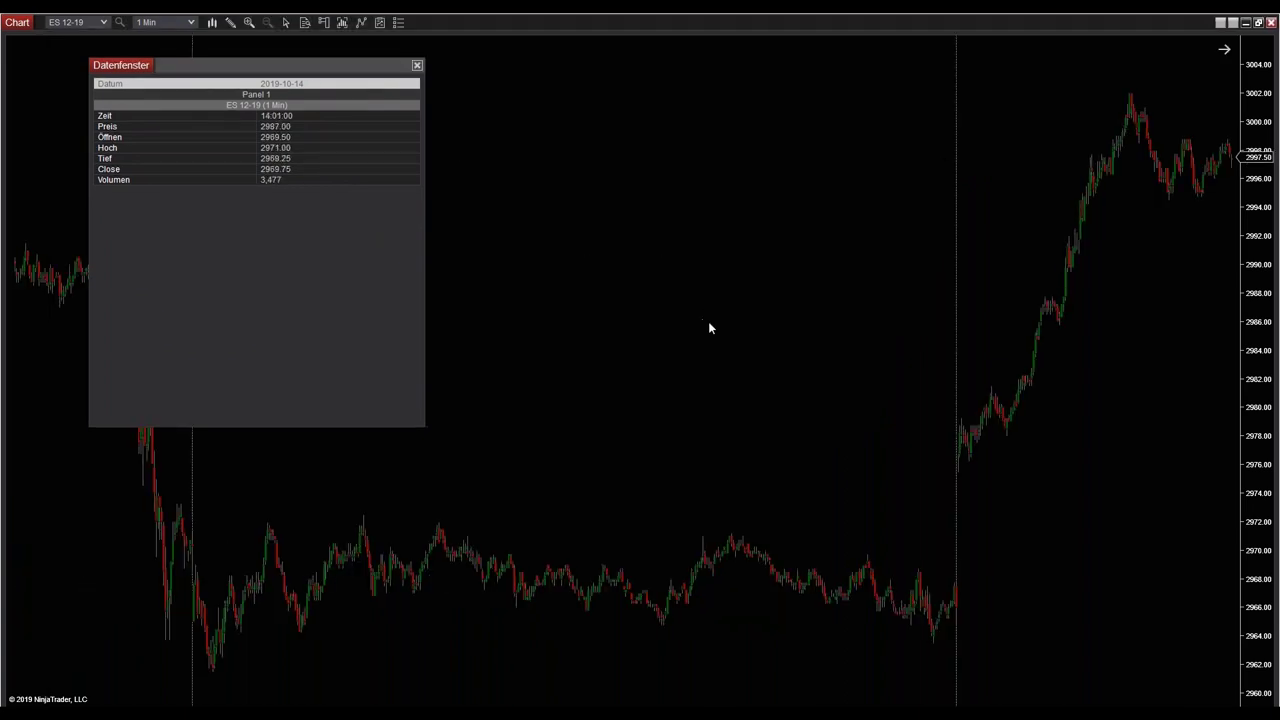
scroll(675, 382, up, 10)
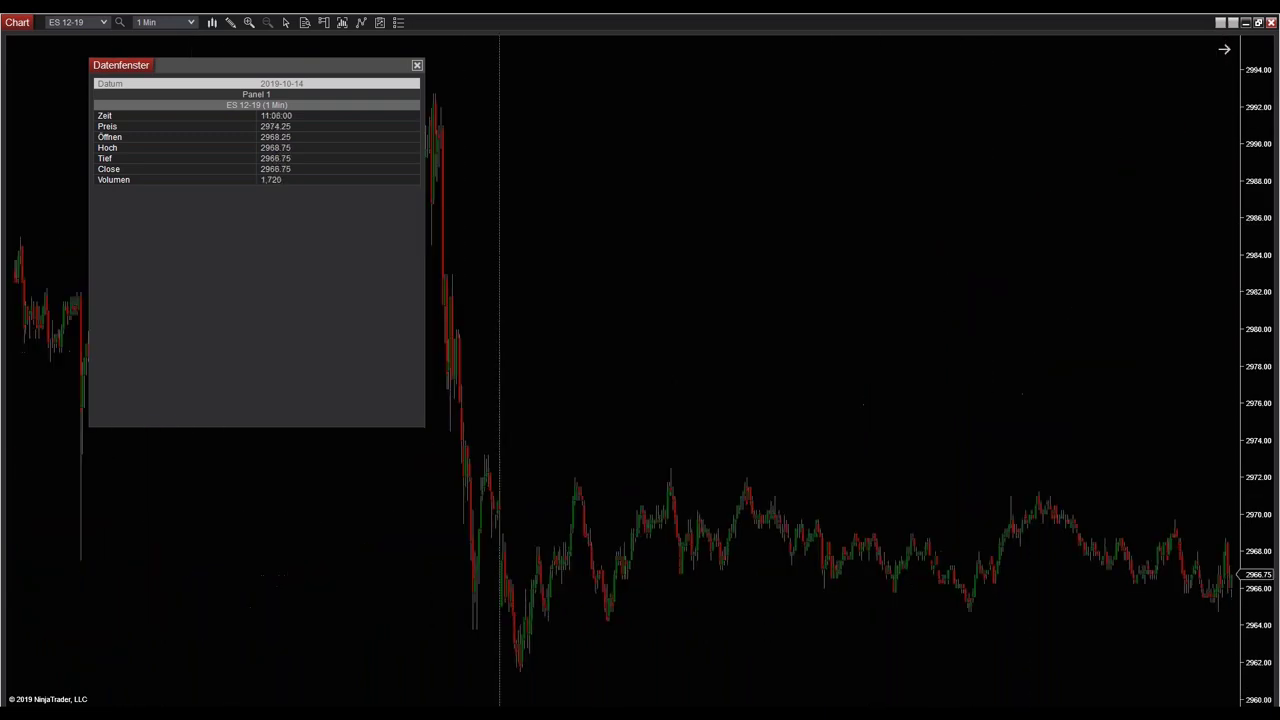
scroll(780, 455, up, 3)
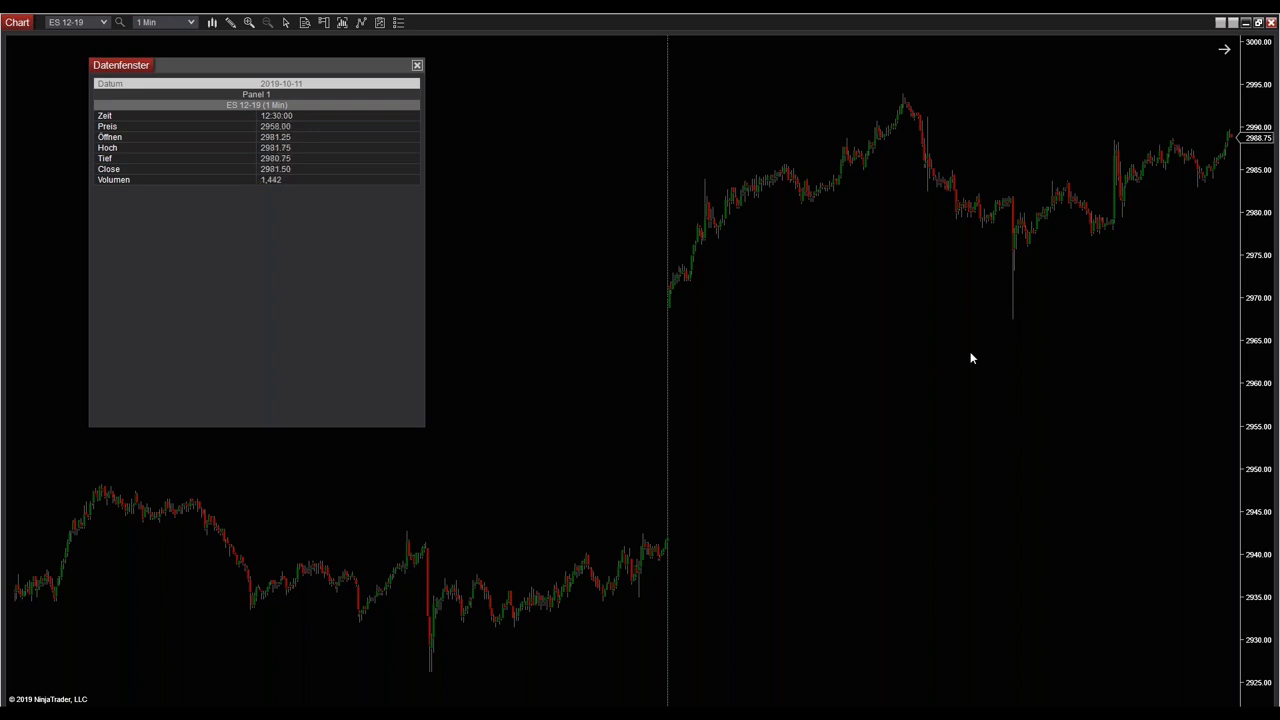
scroll(1030, 323, down, 5)
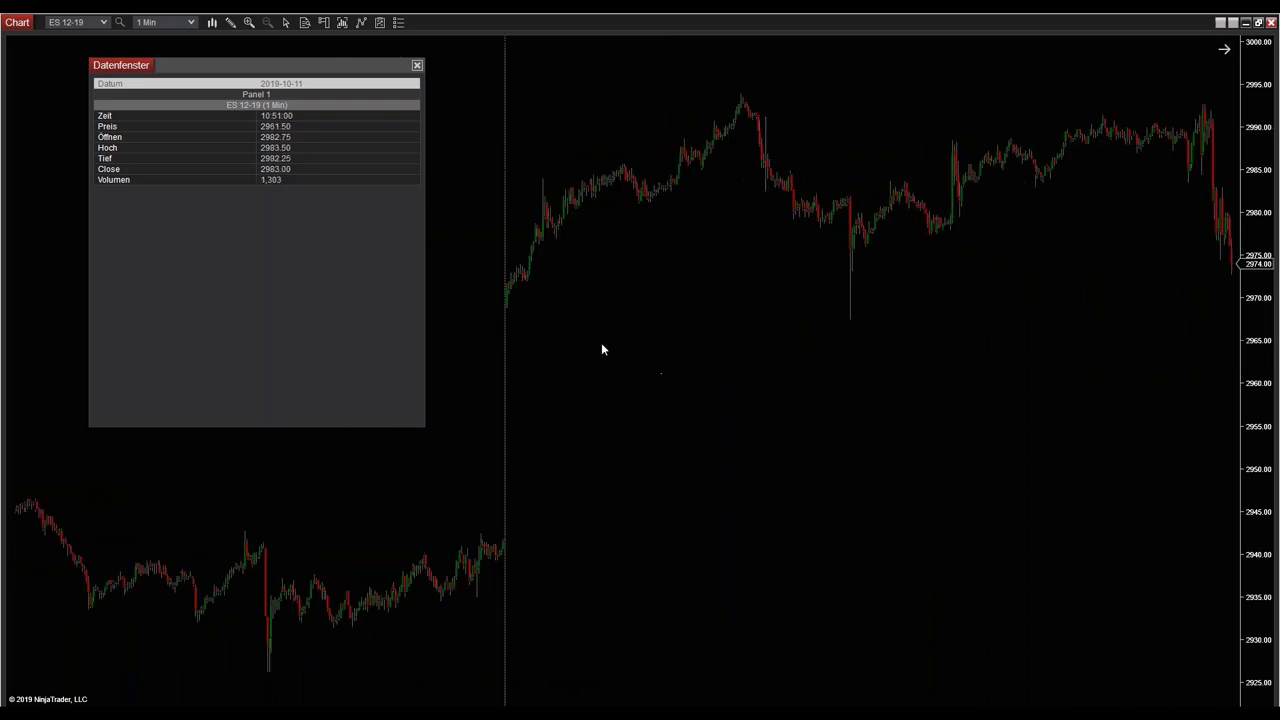
scroll(600, 349, up, 10)
scroll(705, 467, up, 10)
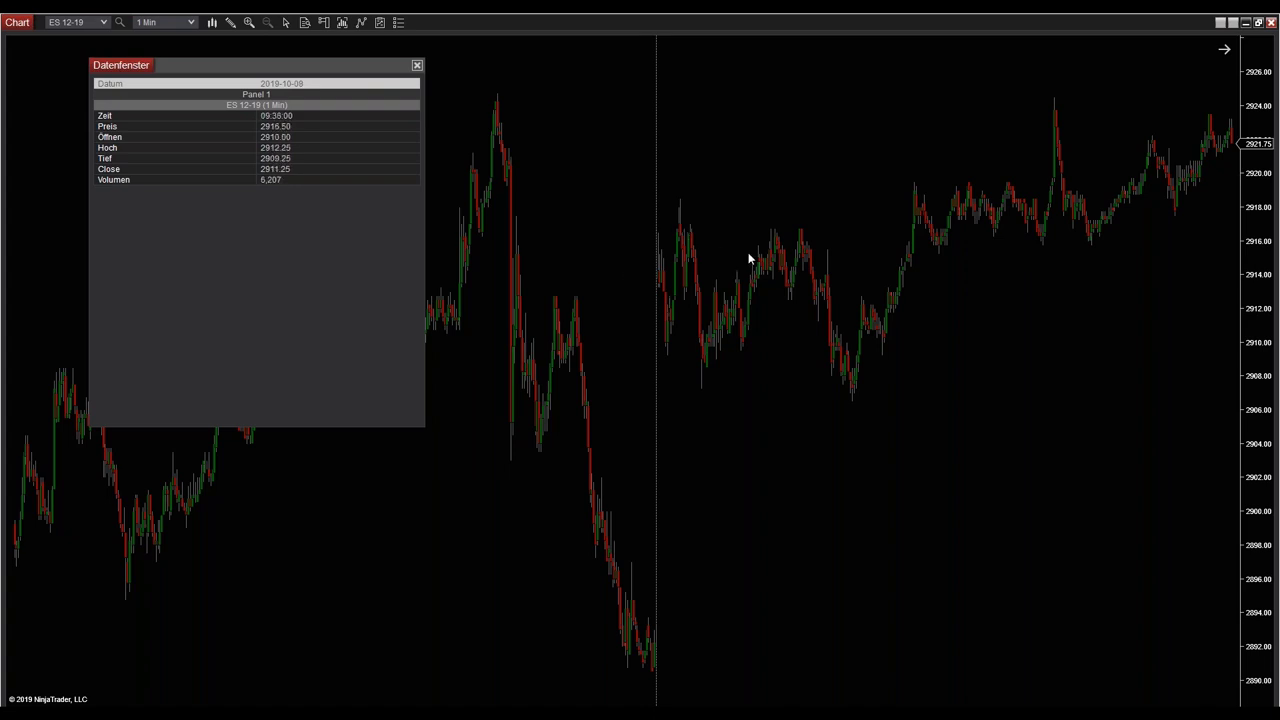
- Examine the price gap between the 7 and 8 October 2019 sessions, including the prices before the 7 October close
drag(360, 597, 620, 326)
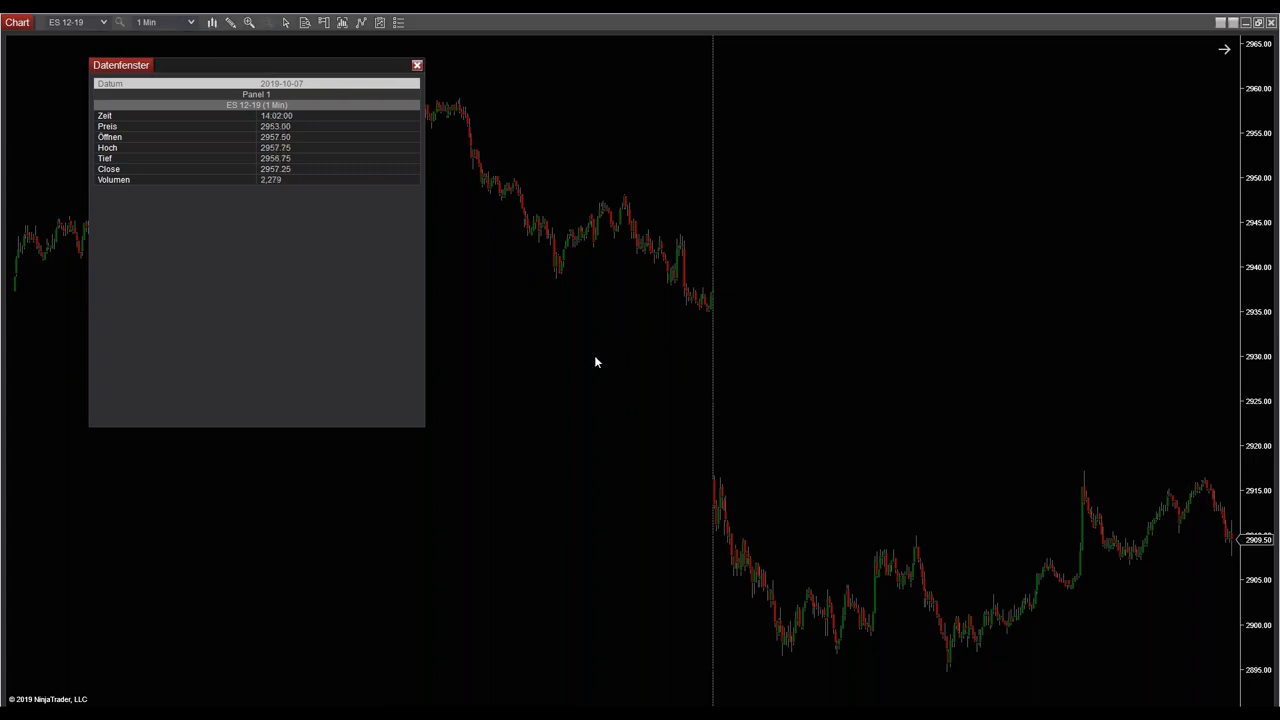
drag(592, 370, 727, 378)
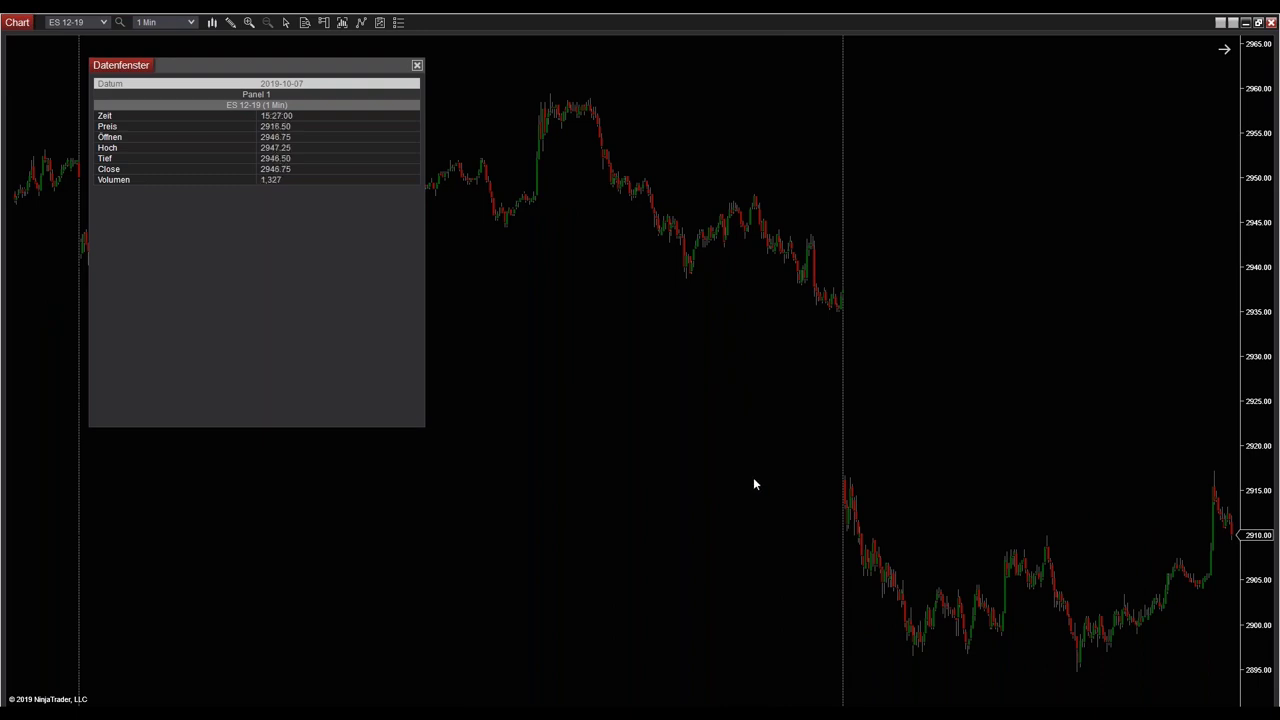
drag(701, 515, 620, 515)
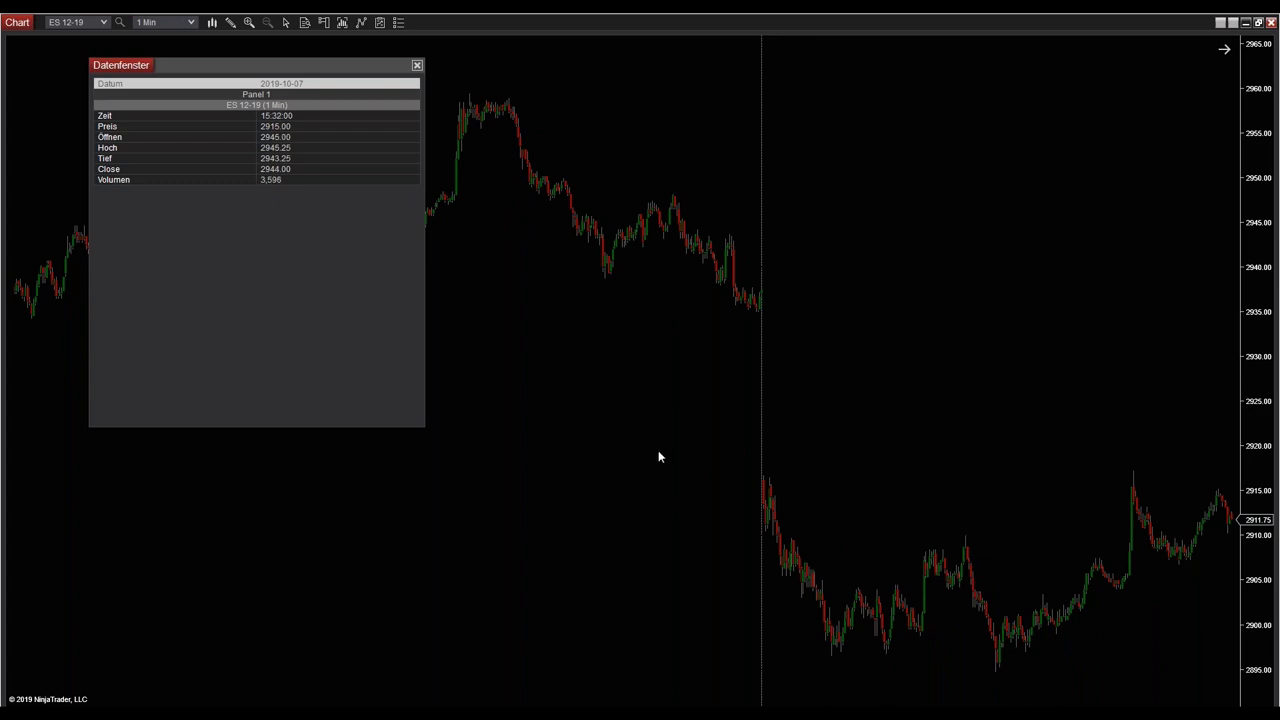
drag(654, 445, 978, 355)
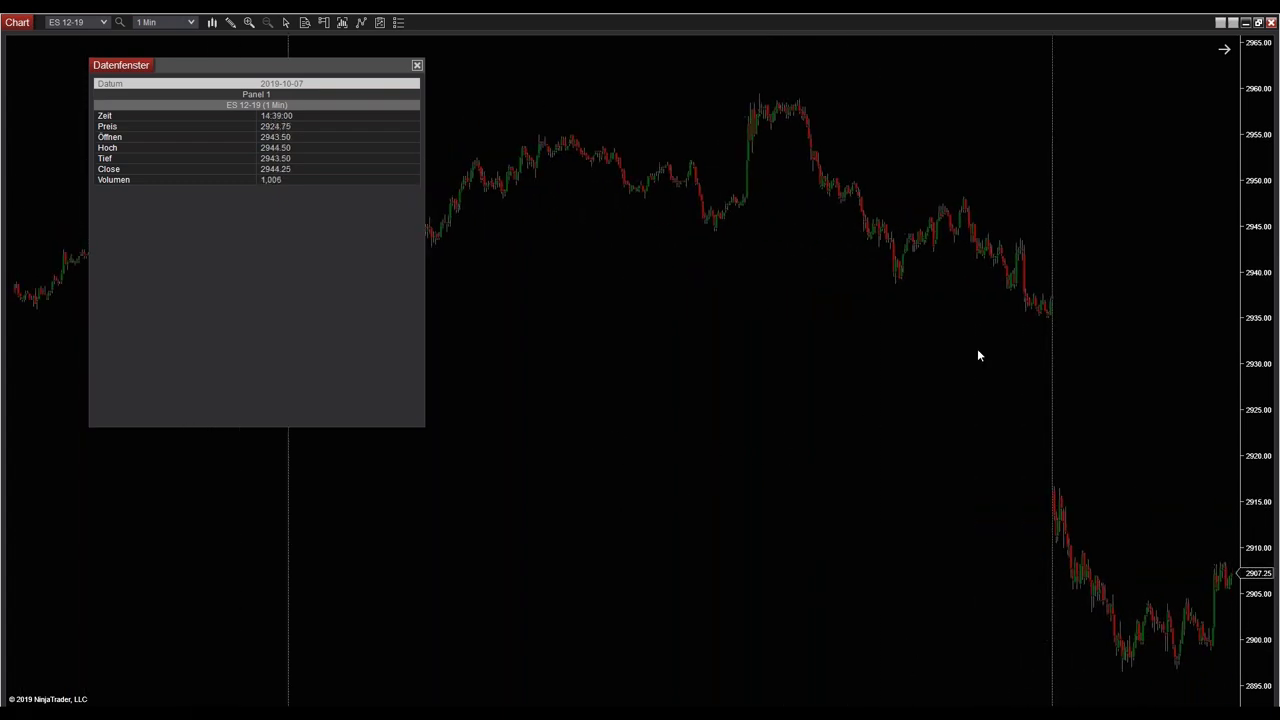
drag(826, 335, 955, 335)
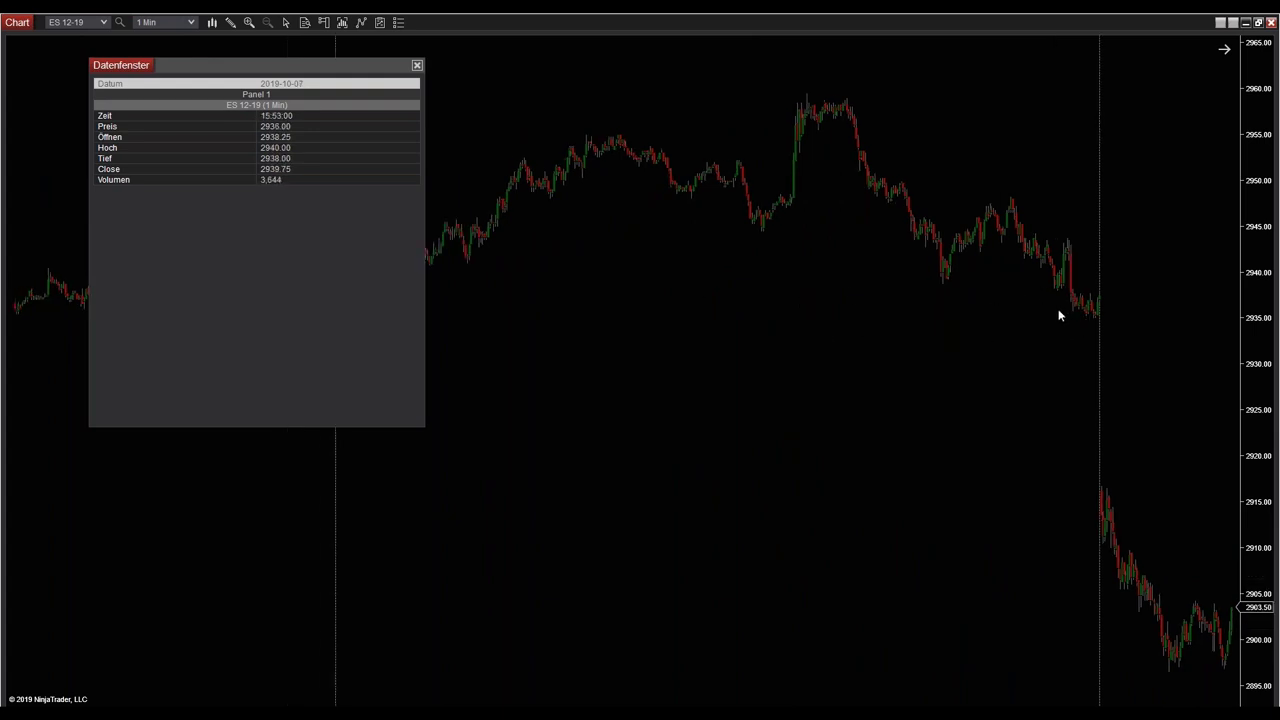
drag(978, 245, 902, 167)
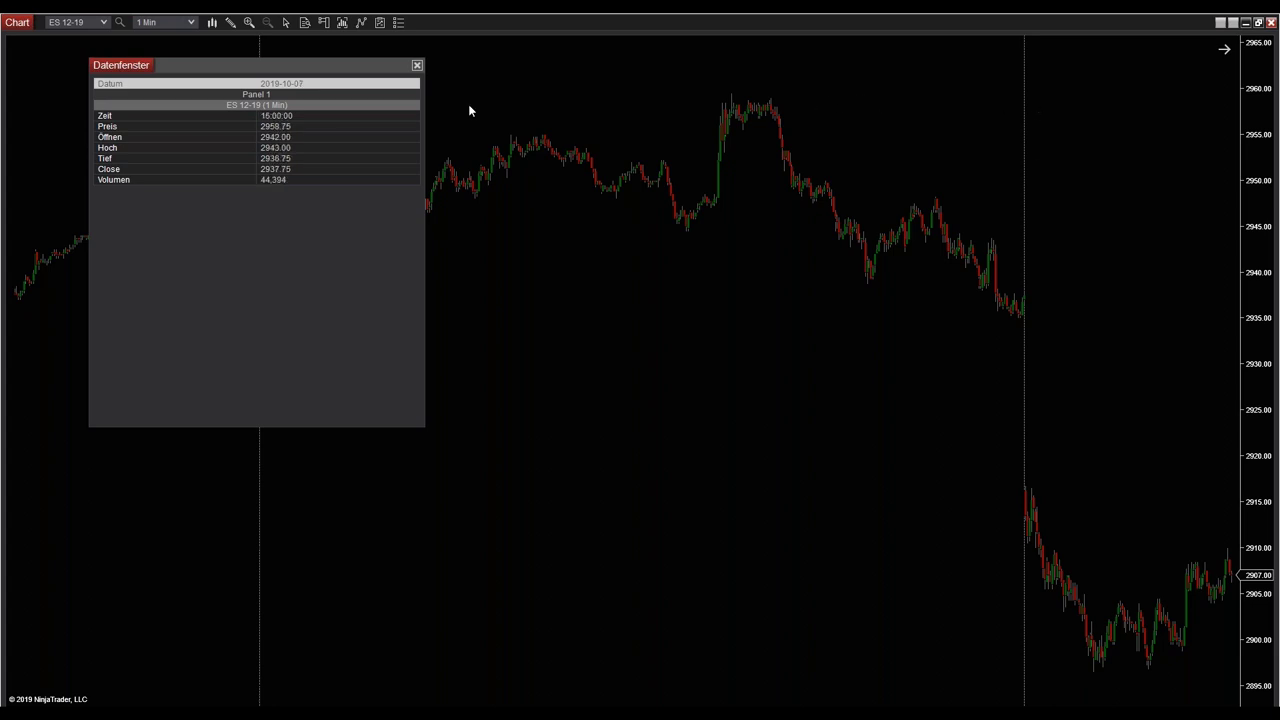
- Move the data window off the chart and add the PrevSessionHighLow indicator to the ES 12-19 chart
drag(330, 67, 0, 67)
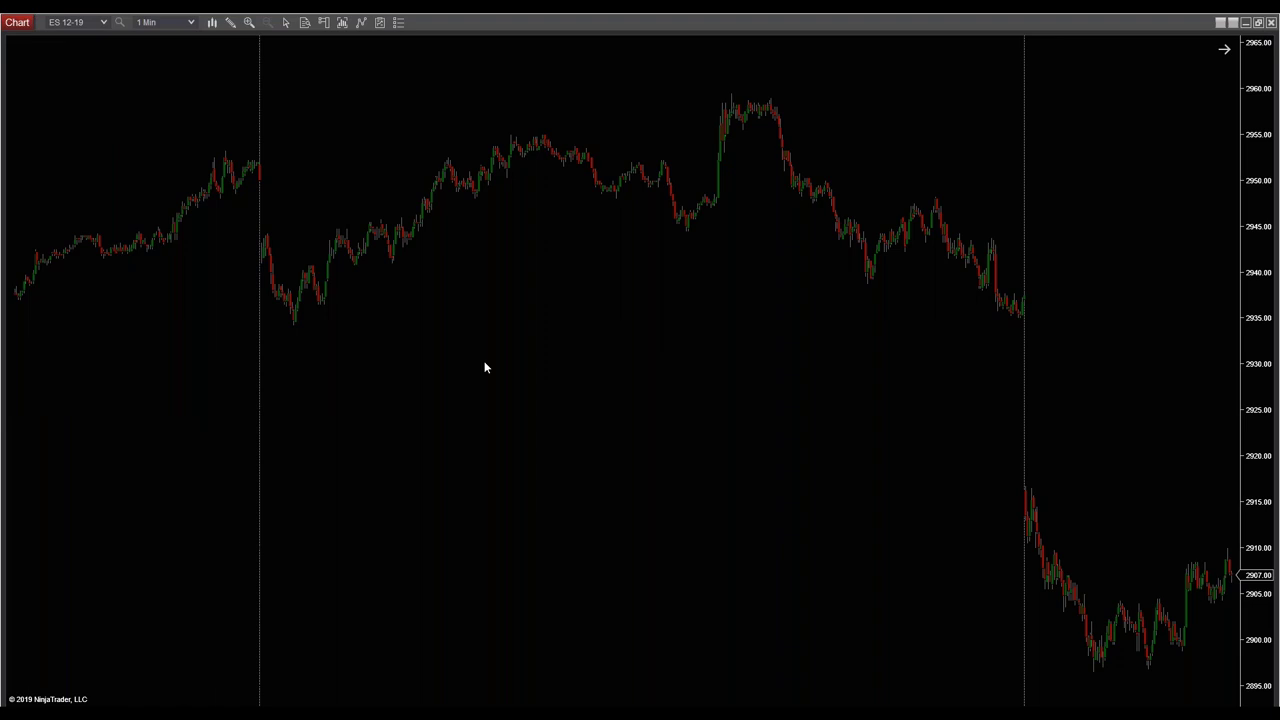
right_click(521, 290)
click(567, 372)
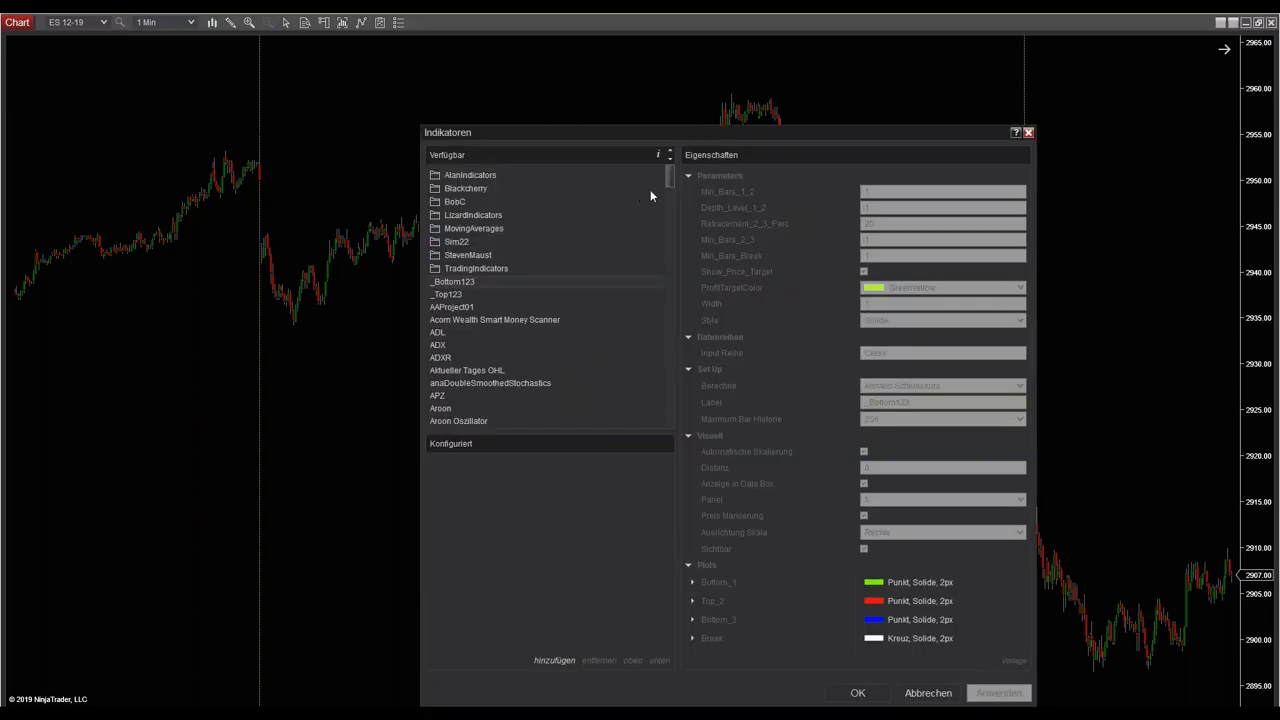
drag(669, 177, 650, 327)
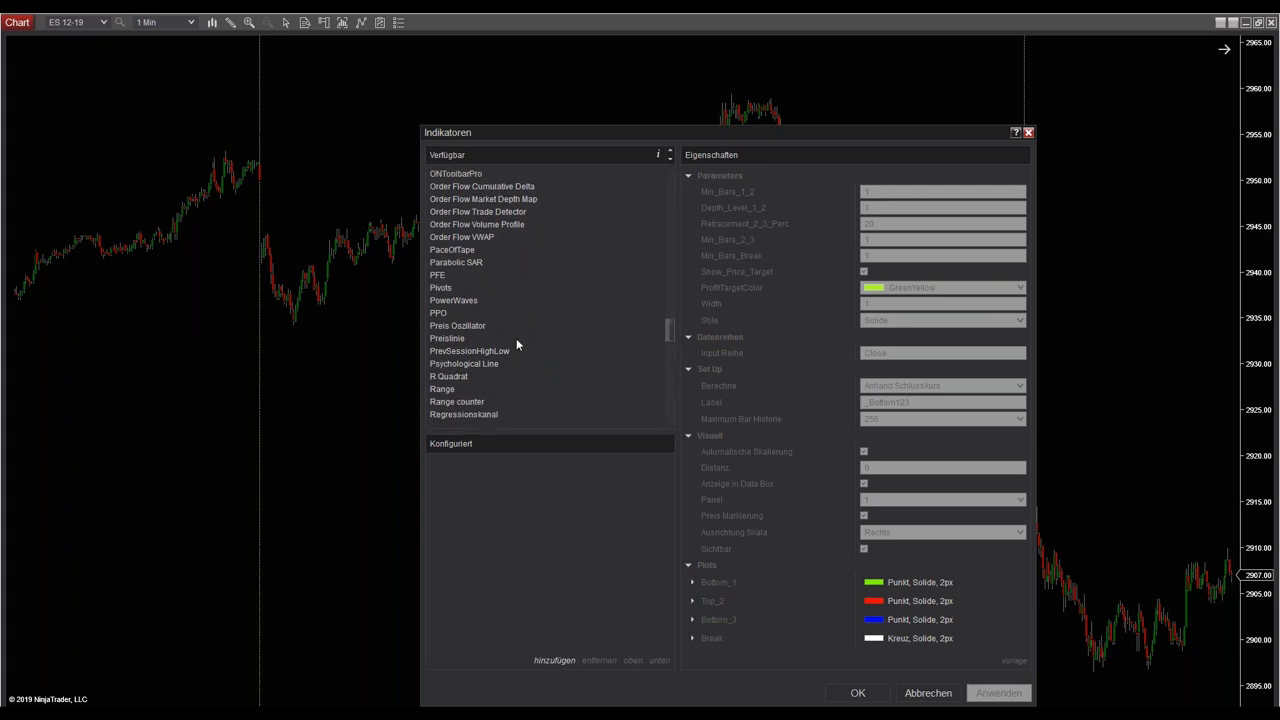
double_click(460, 352)
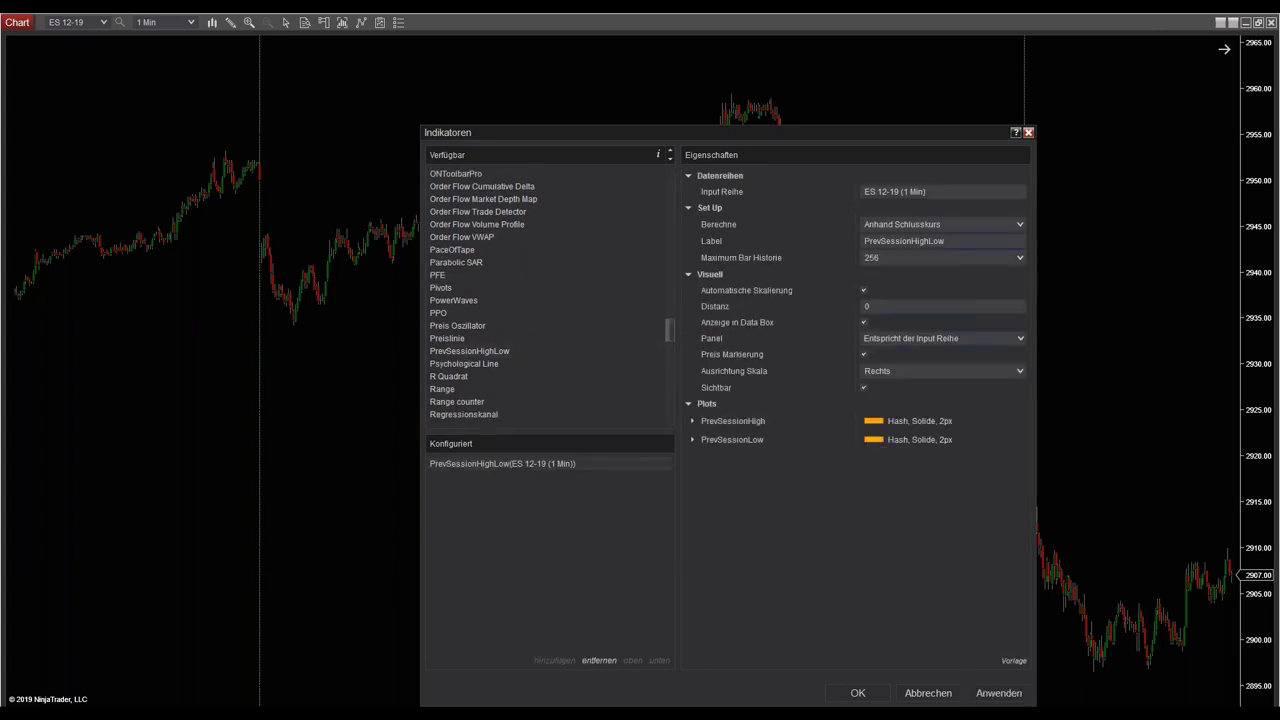
drag(737, 128, 469, 67)
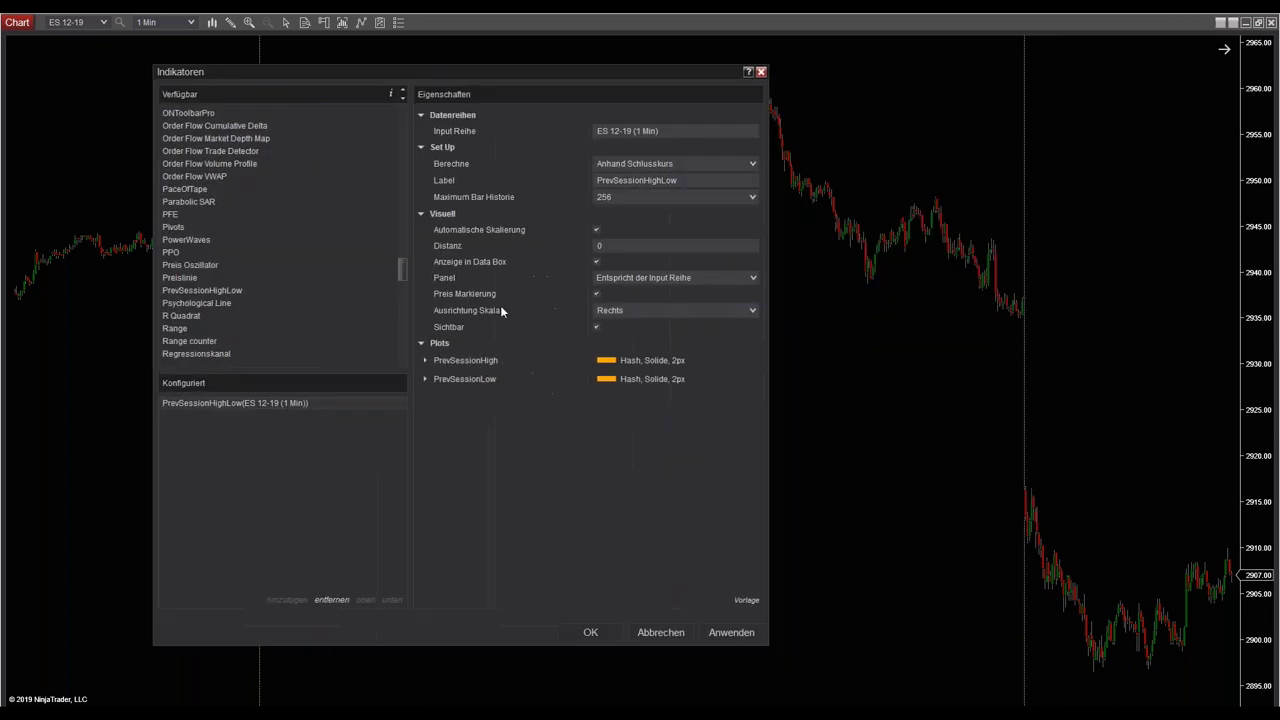
click(591, 632)
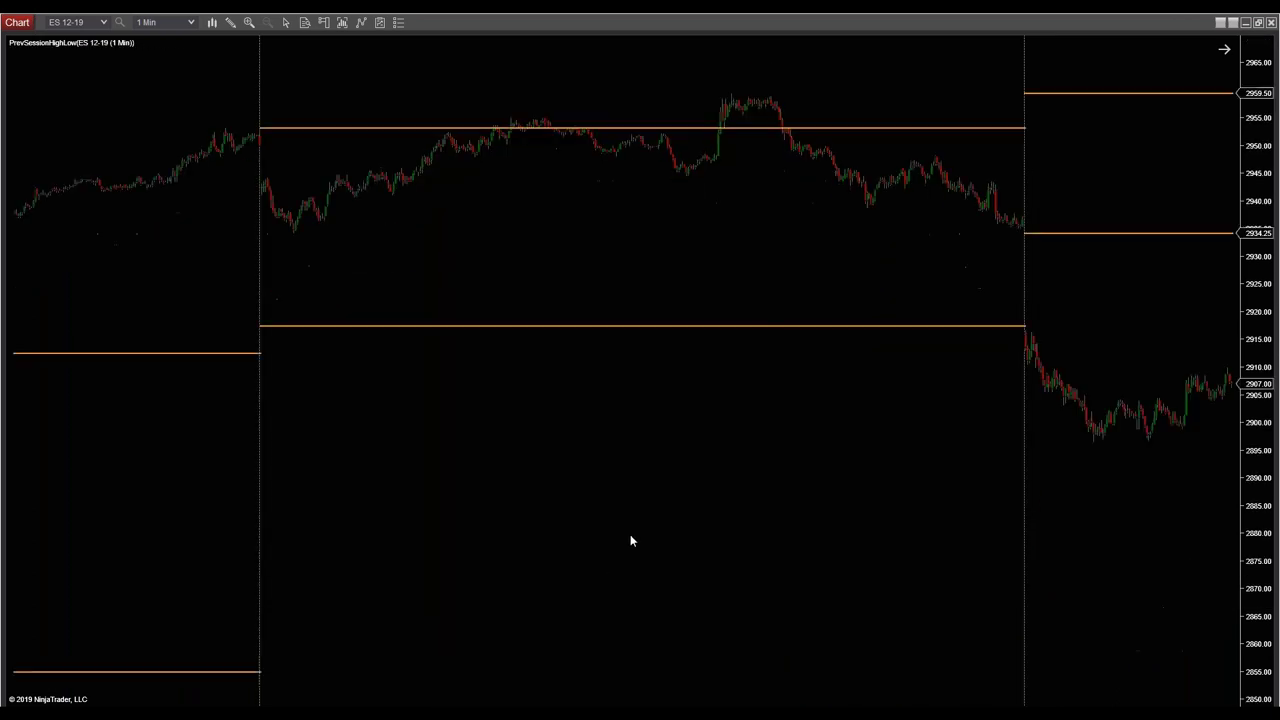
- Examine the opening gaps of the sessions following 7 October 2019 against the previous session's high and low lines
scroll(708, 426, down, 5)
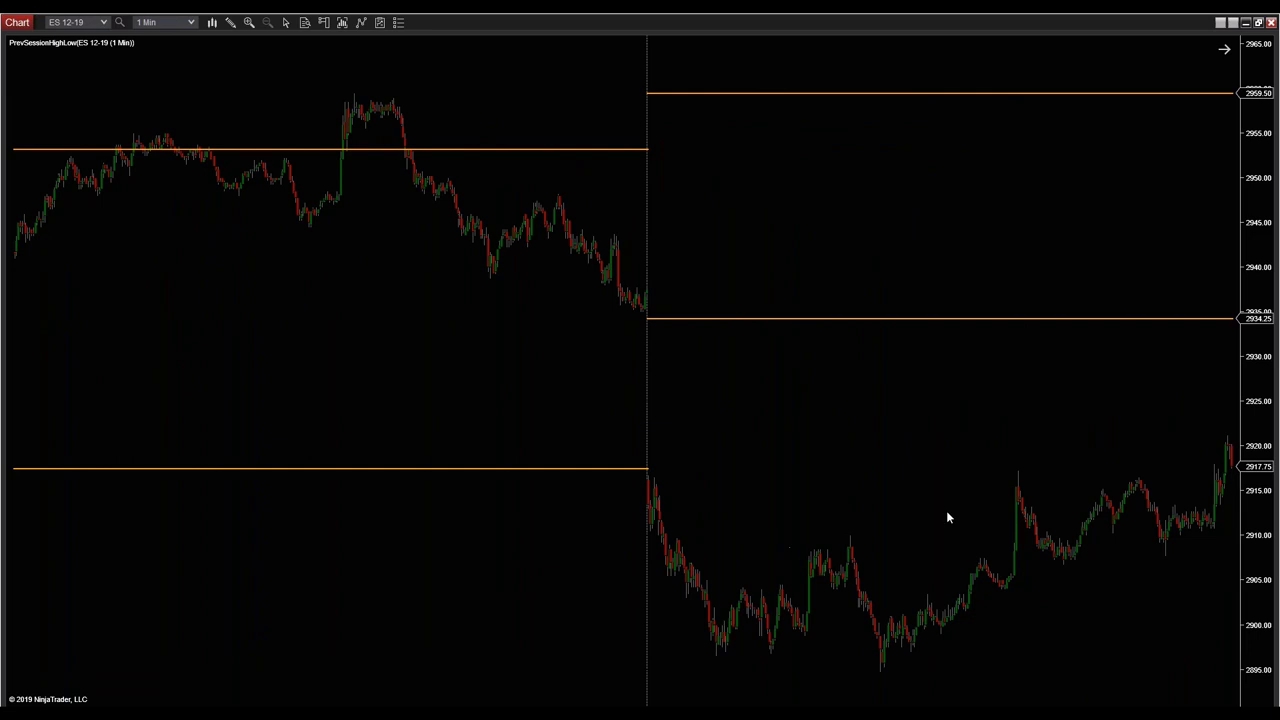
scroll(863, 474, down, 5)
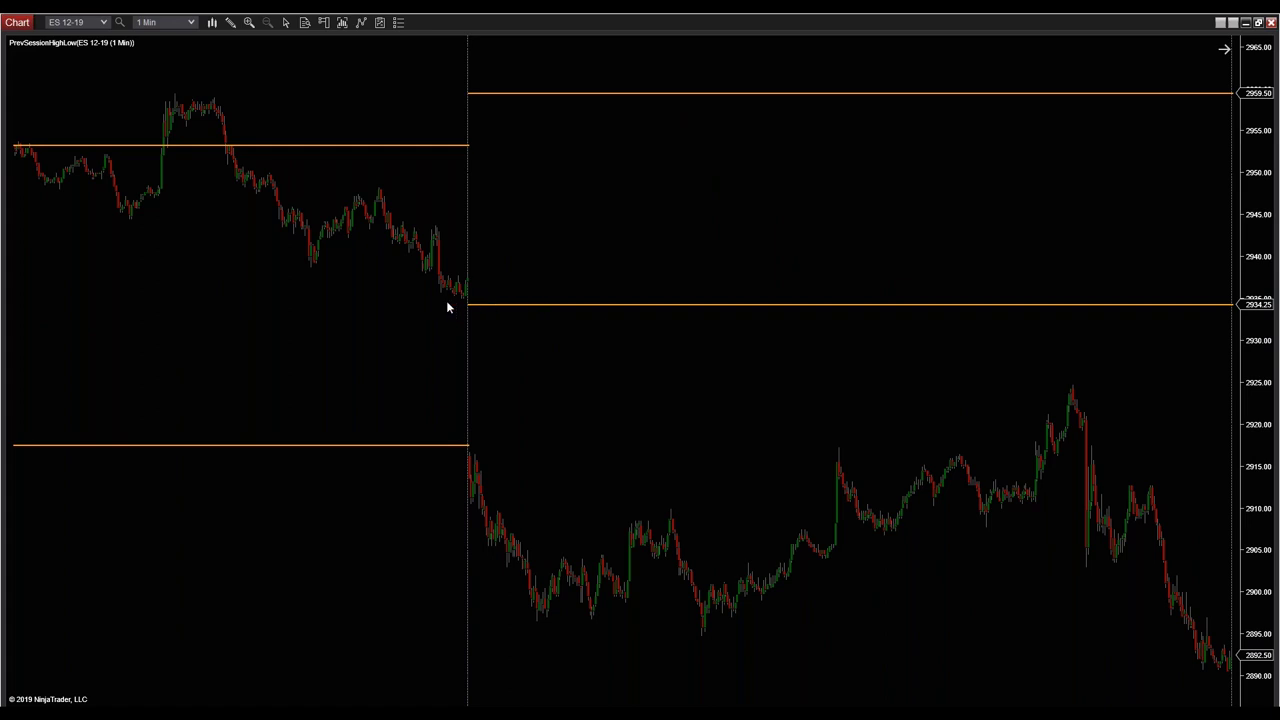
scroll(446, 300, up, 5)
drag(222, 346, 365, 349)
scroll(365, 349, down, 5)
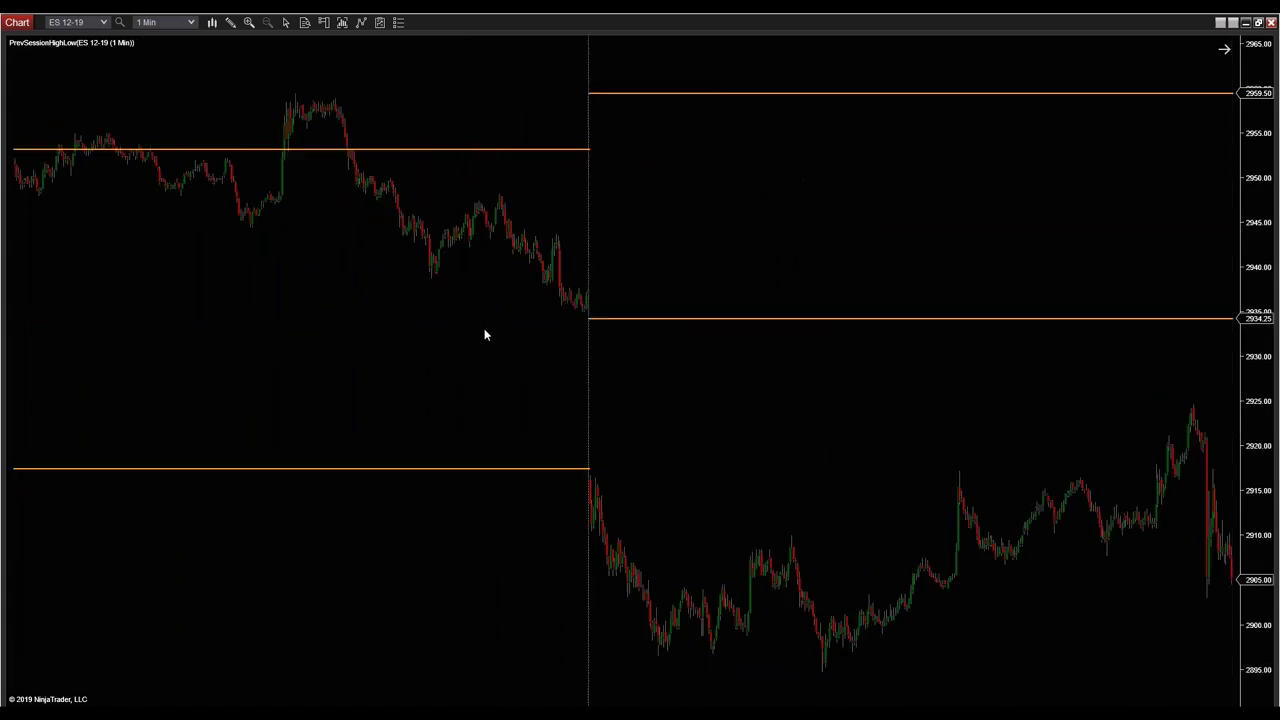
scroll(484, 335, down, 2)
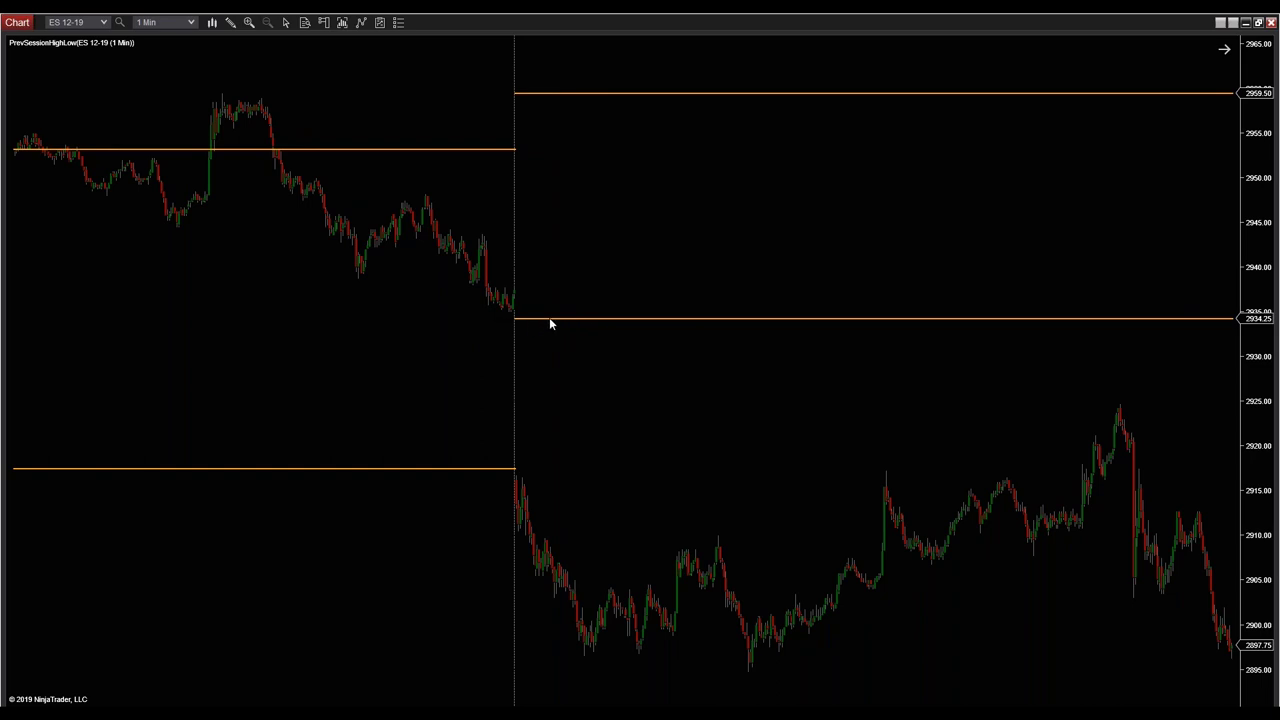
drag(674, 326, 323, 366)
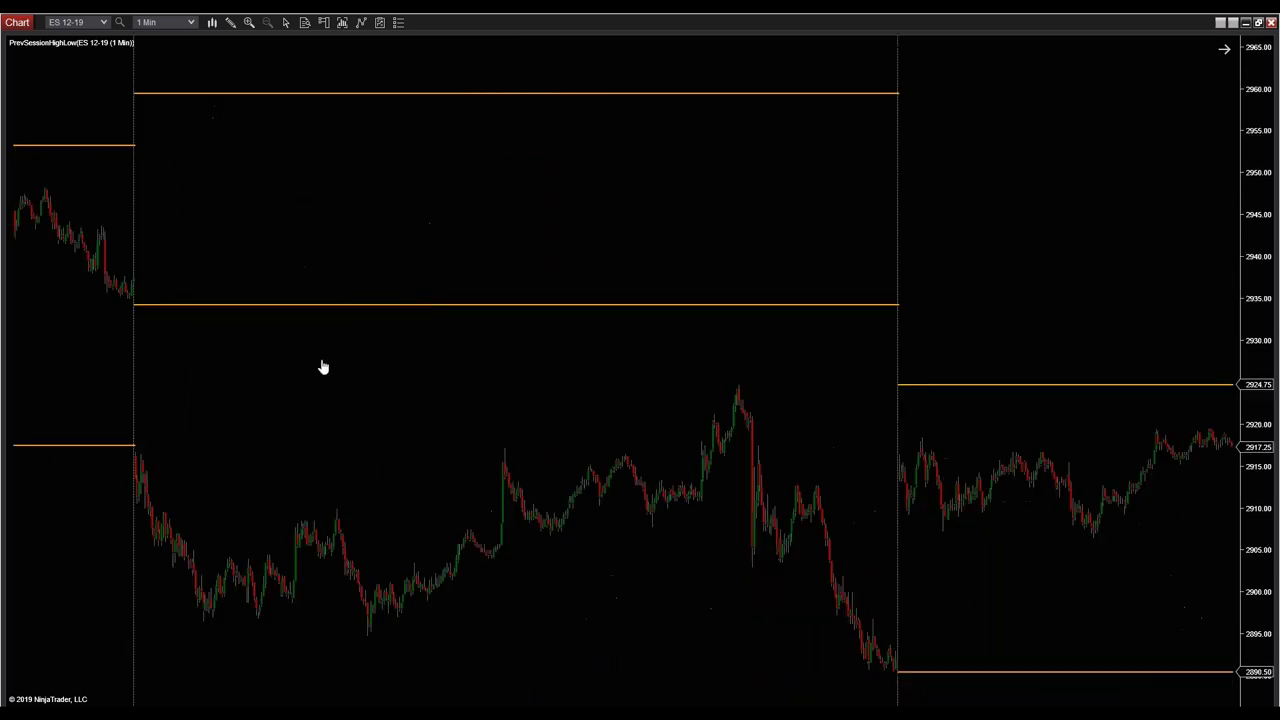
scroll(618, 445, down, 3)
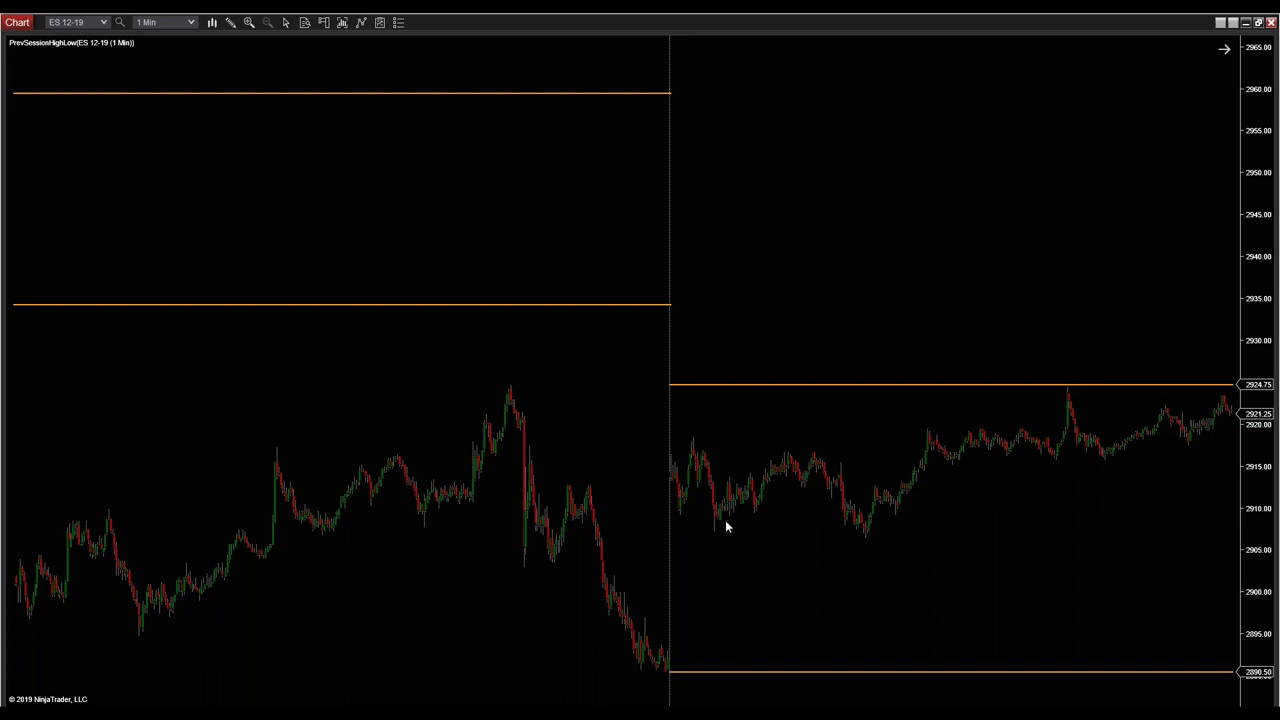
drag(863, 540, 748, 534)
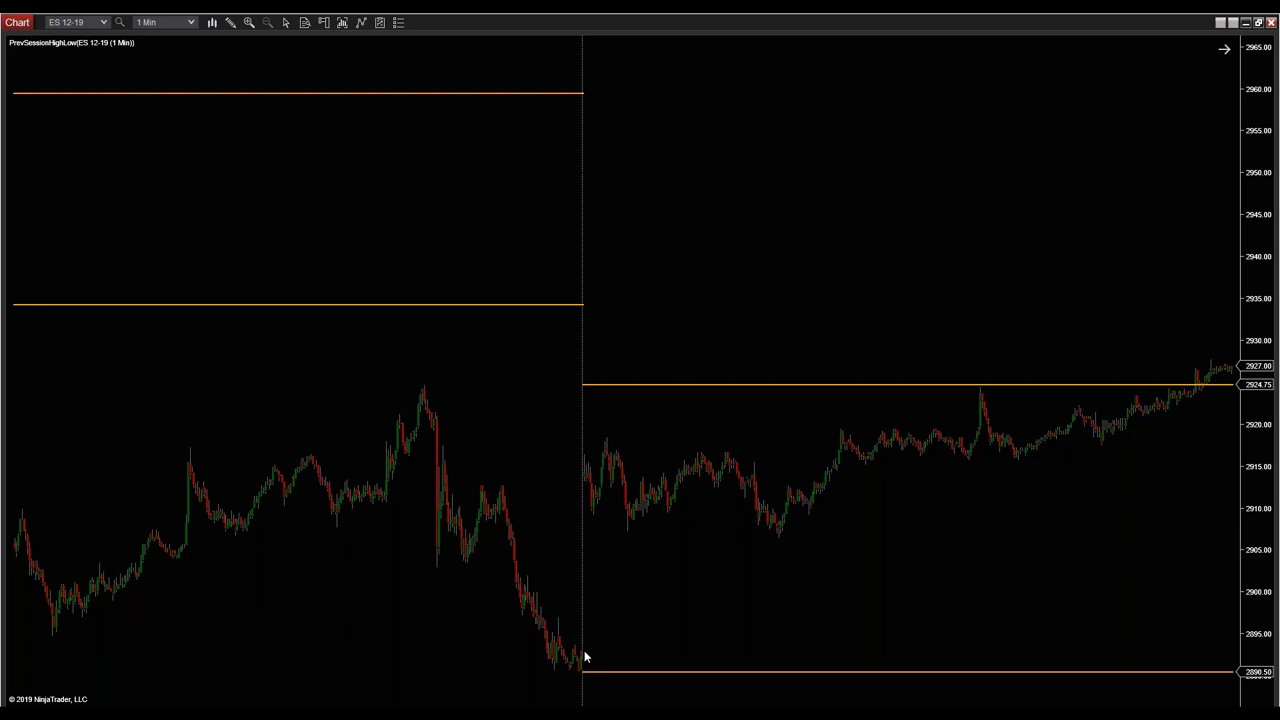
scroll(698, 612, down, 2)
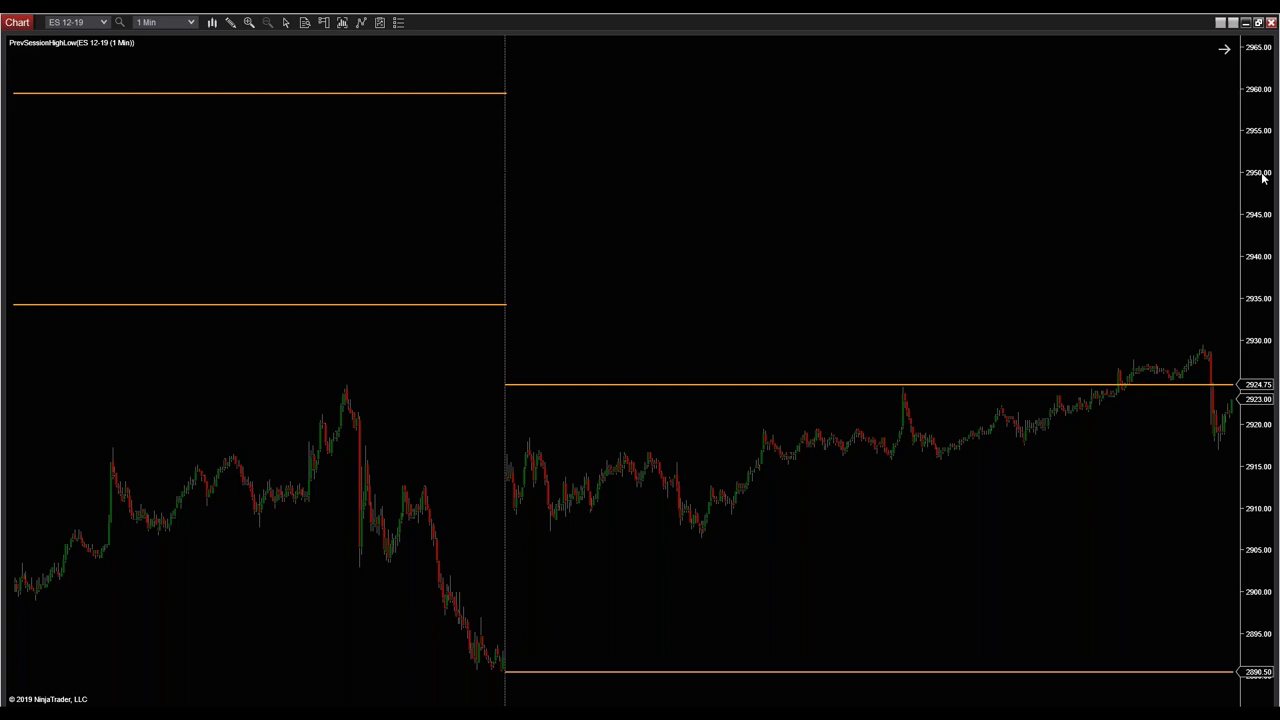
- Add the DailySMA indicator with period 100 to the chart and compress the price scale to fit its line
drag(1265, 180, 1265, 225)
right_click(612, 196)
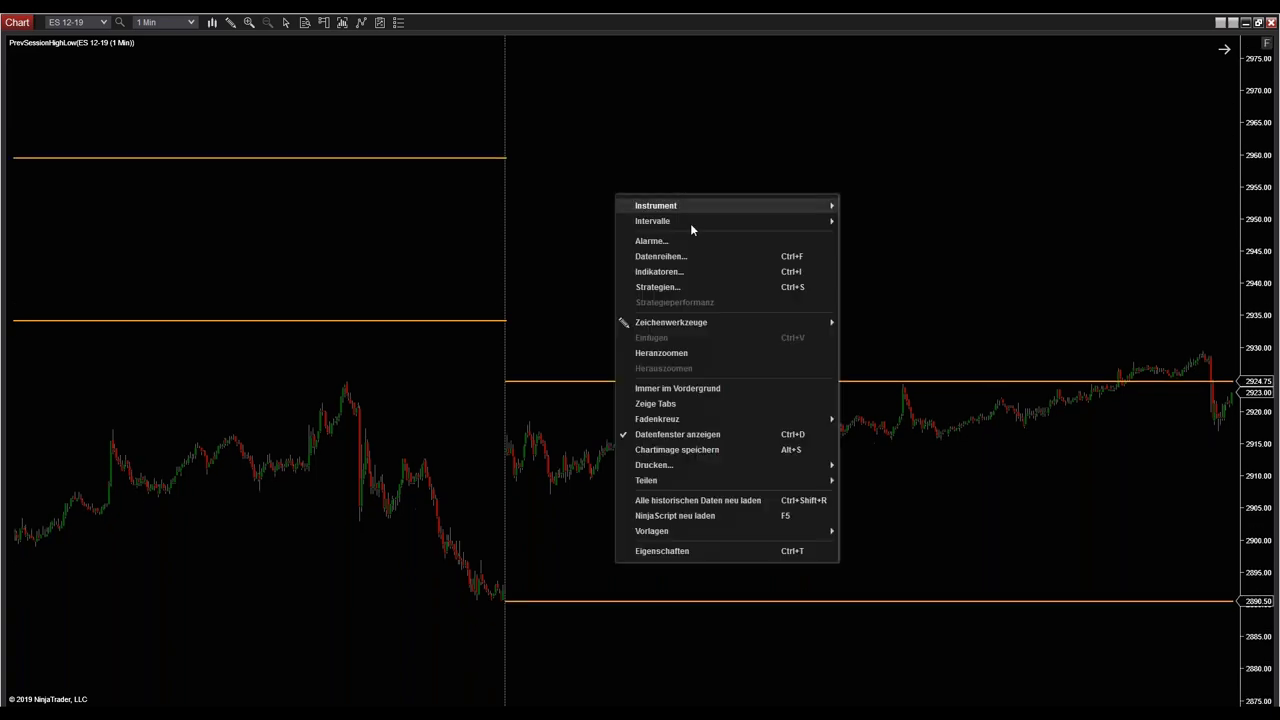
click(685, 270)
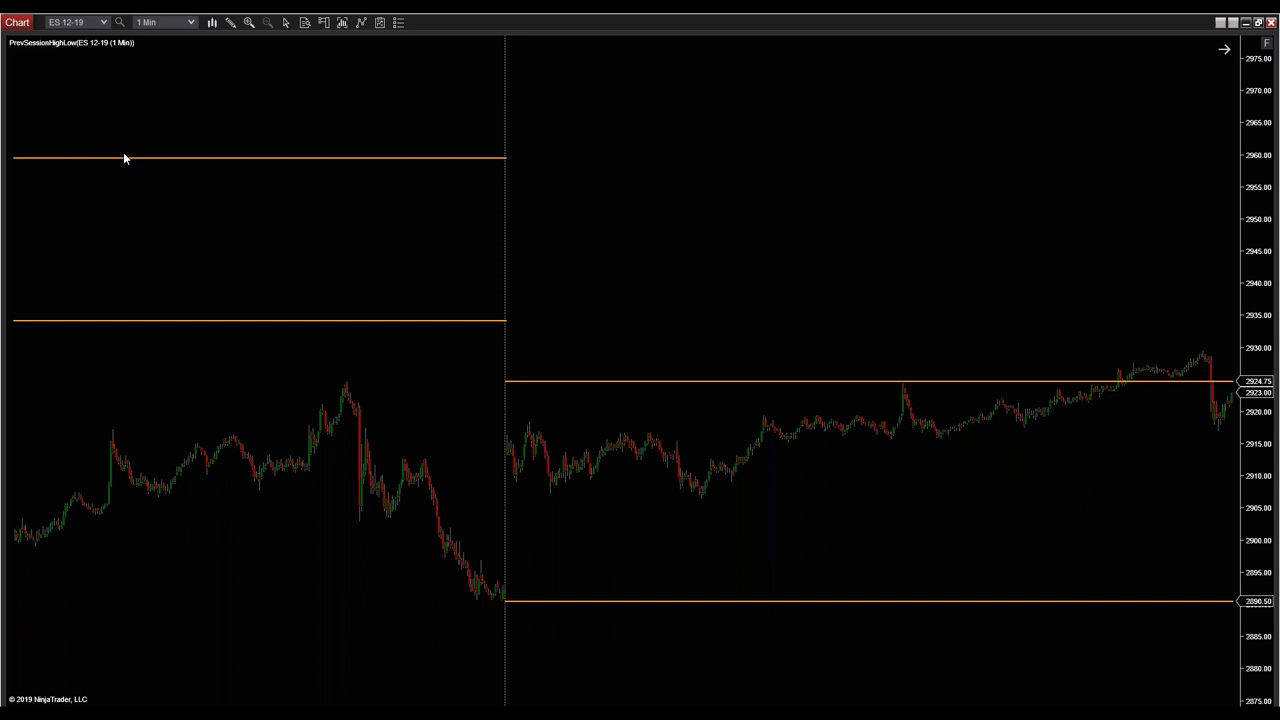
scroll(665, 210, down, 10)
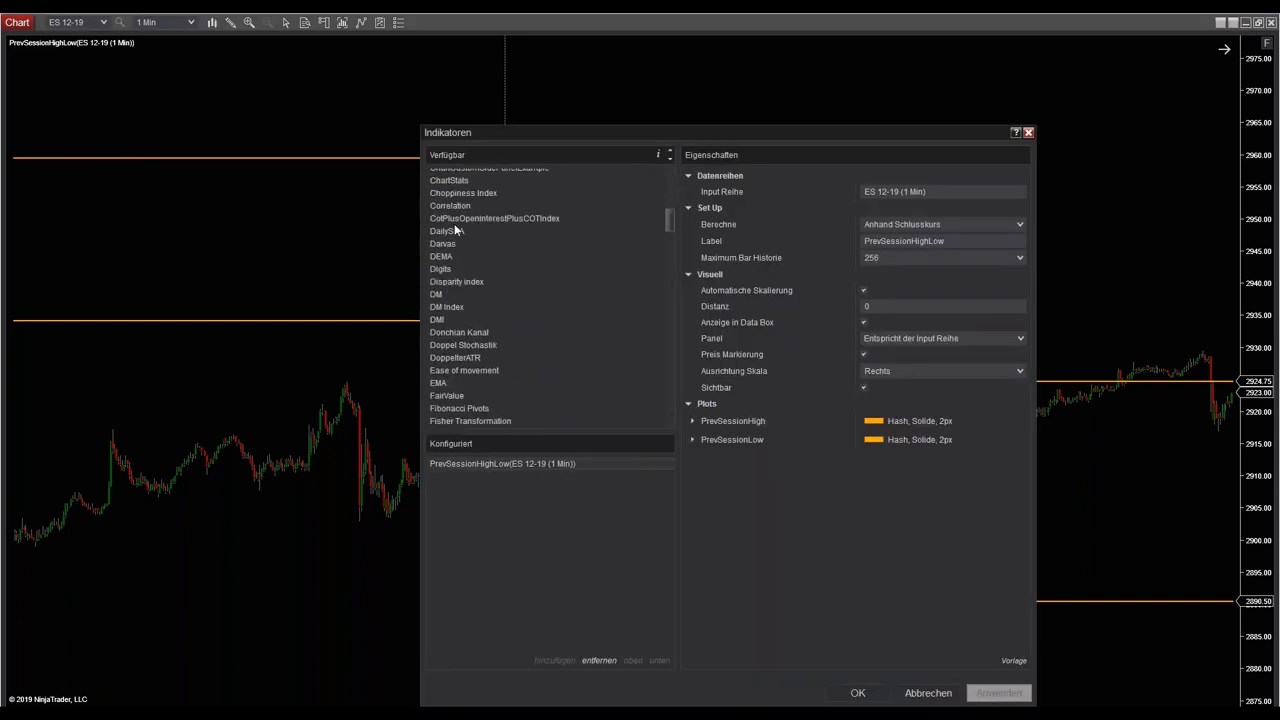
double_click(560, 231)
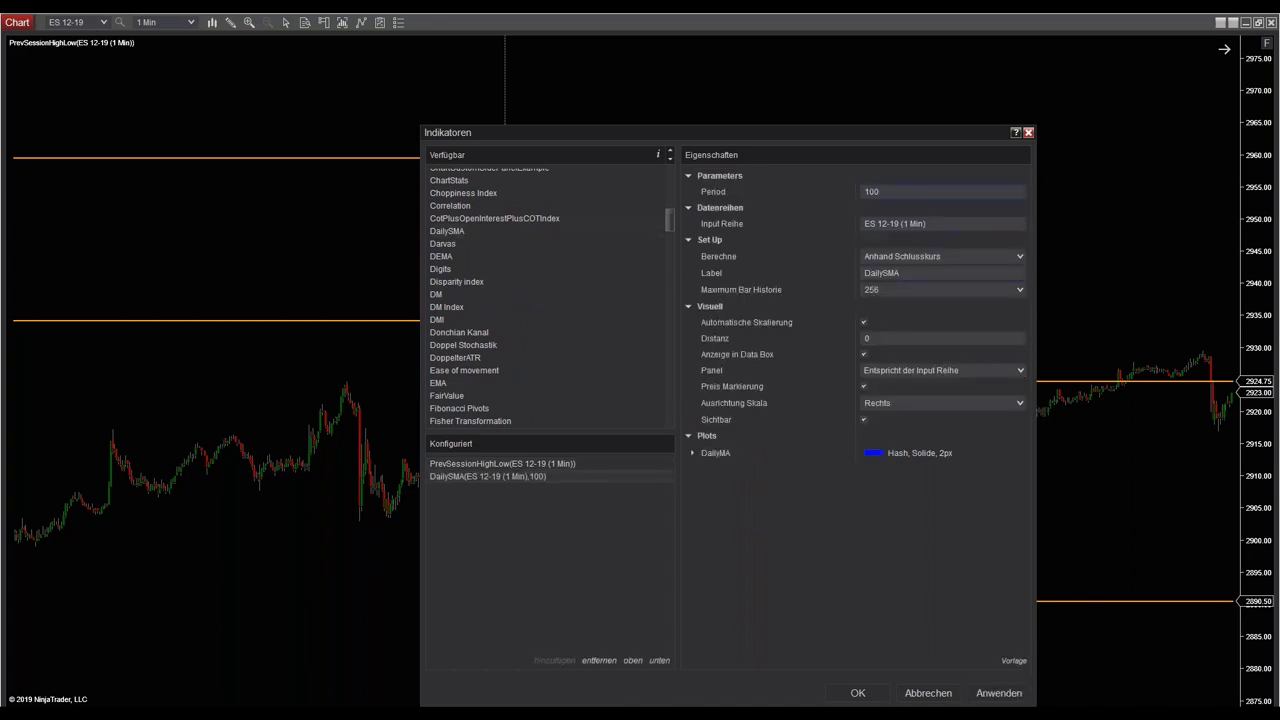
click(858, 693)
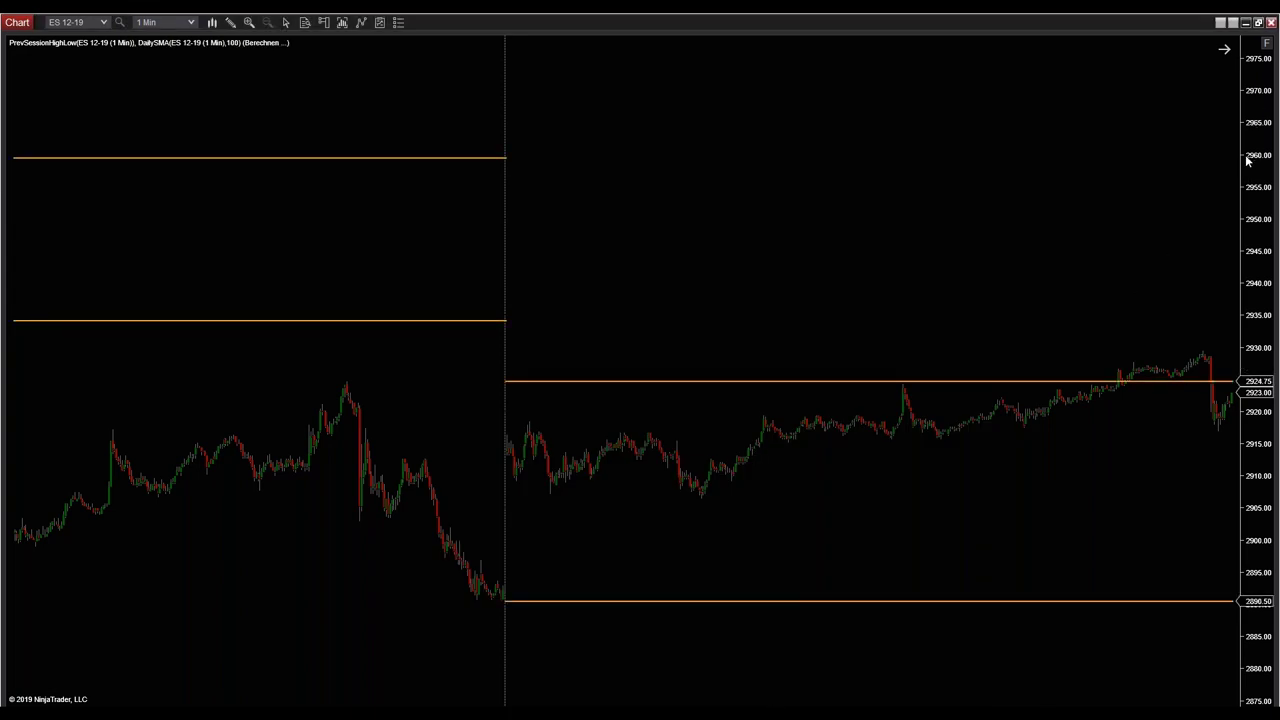
drag(1251, 337, 1265, 115)
drag(1269, 257, 1255, 305)
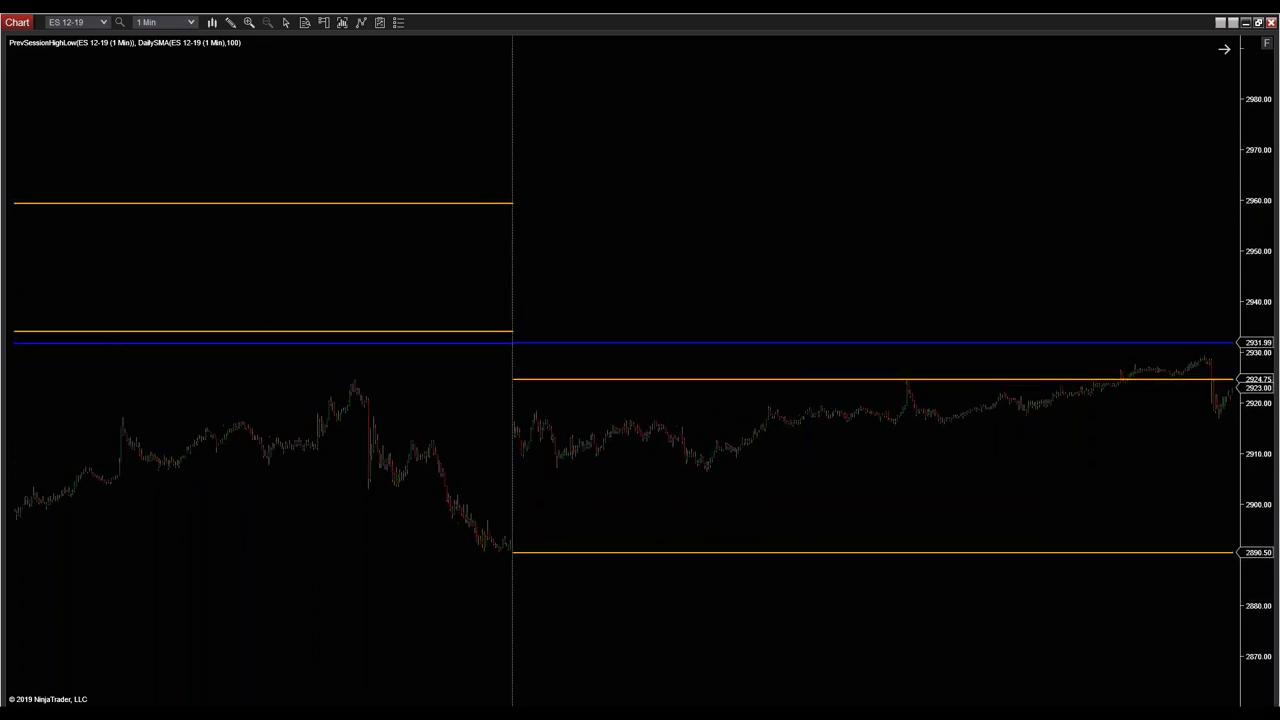
- Compare the opening gaps of several sessions with the DailySMA line and previous session levels, and switch to the strategy slide in the presentation
key(Down)
key(Down)
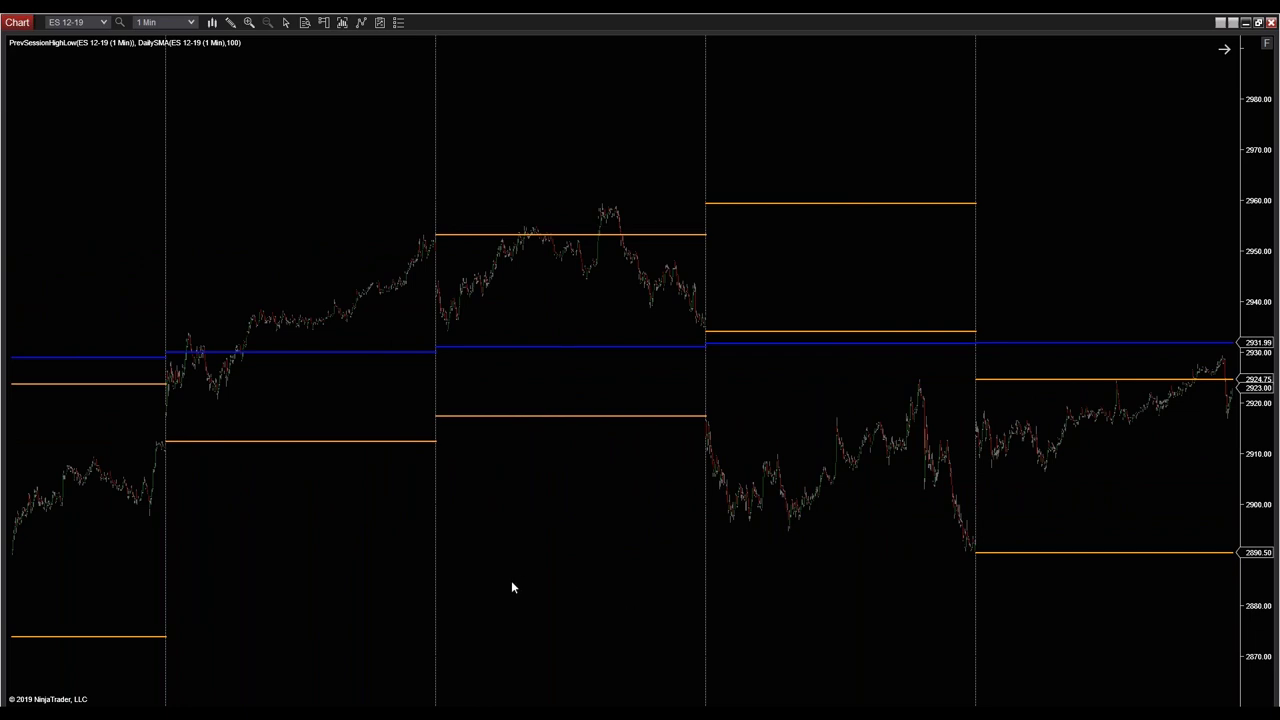
scroll(671, 526, down, 5)
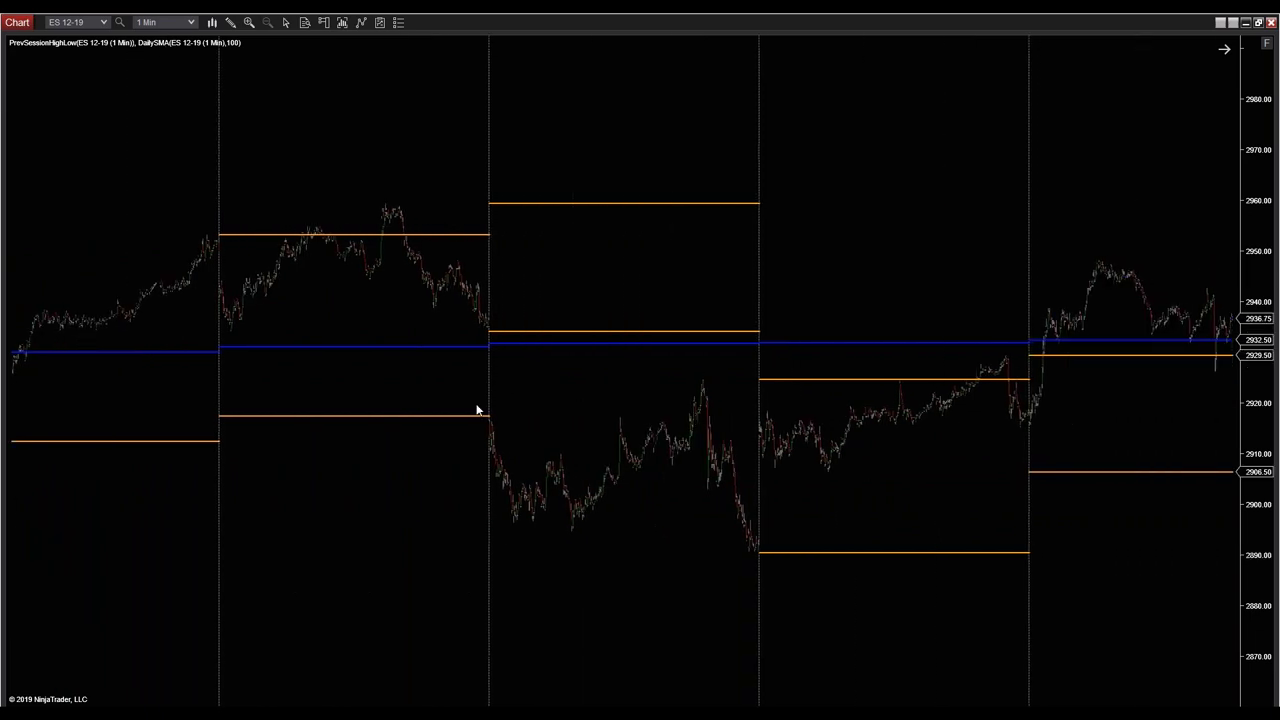
scroll(564, 398, up, 1)
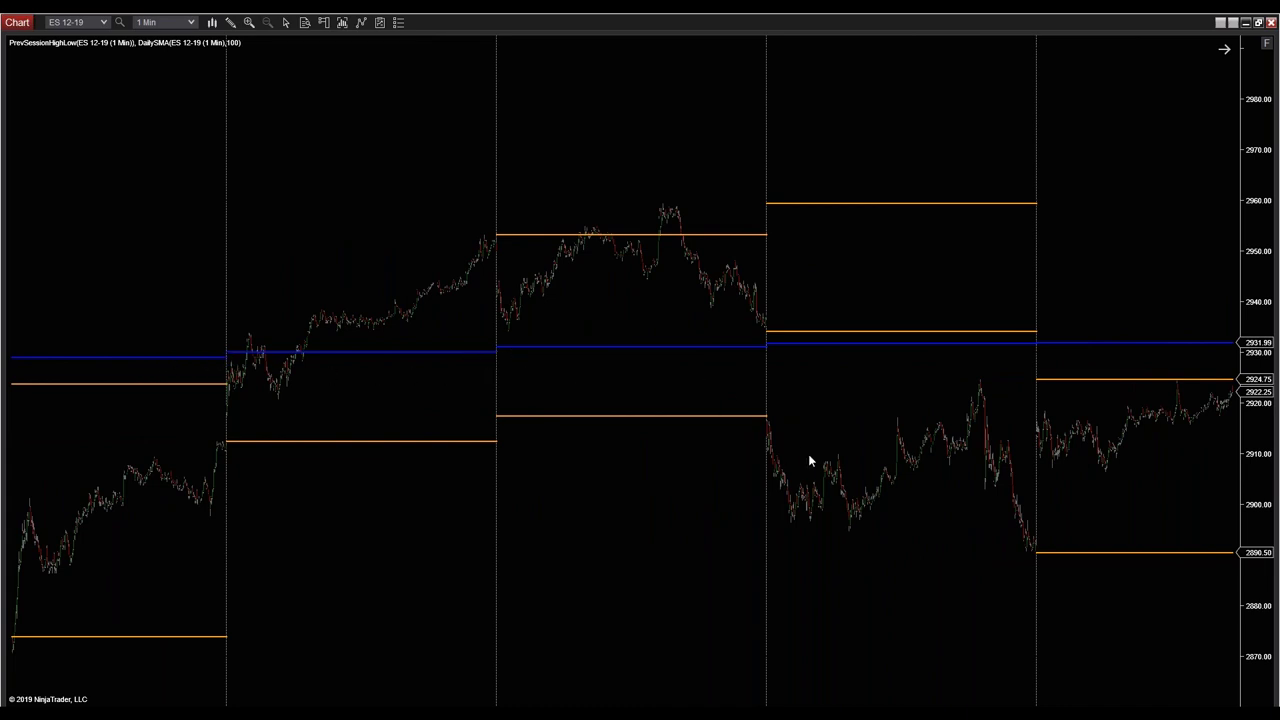
scroll(749, 480, down, 5)
scroll(637, 487, down, 1)
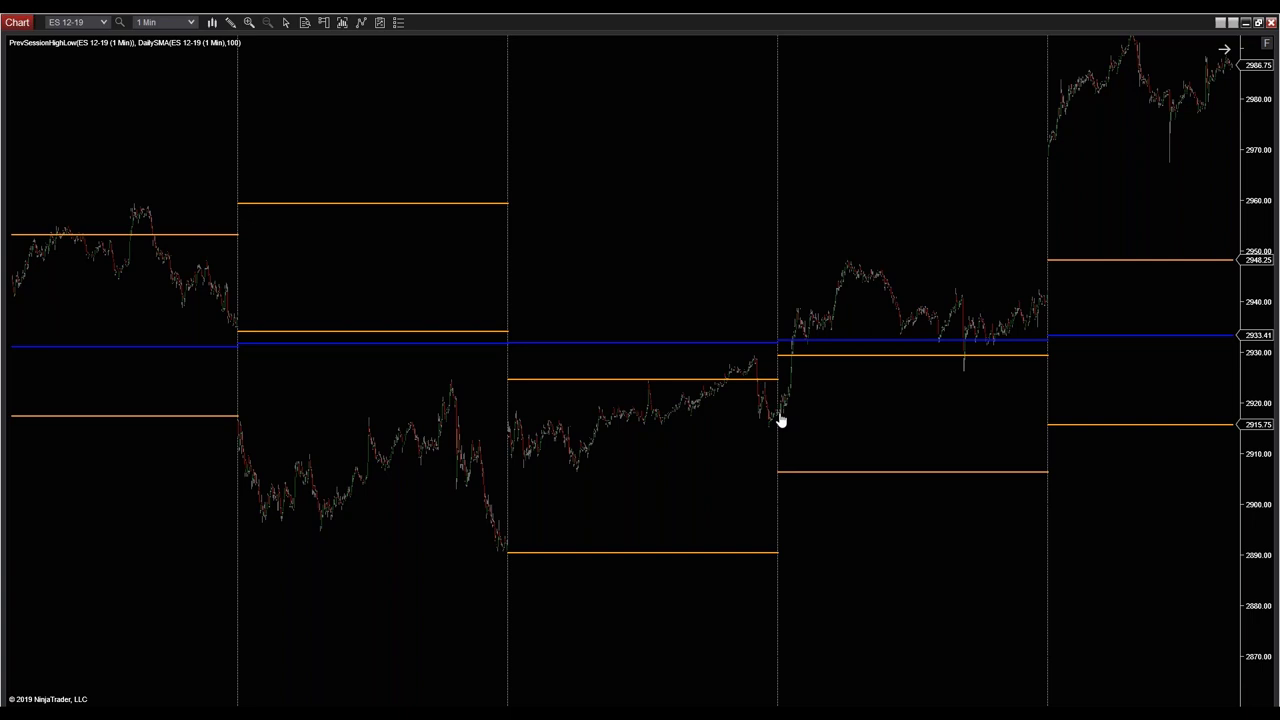
scroll(725, 424, down, 3)
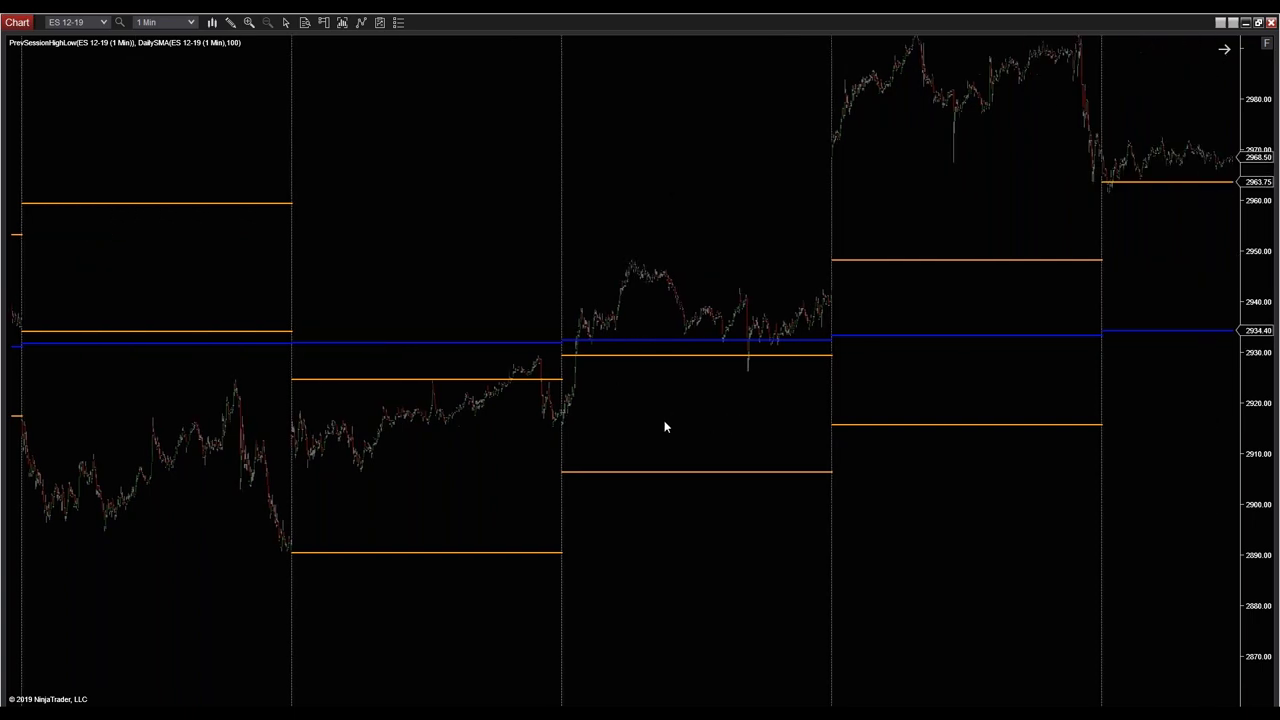
scroll(783, 423, up, 2)
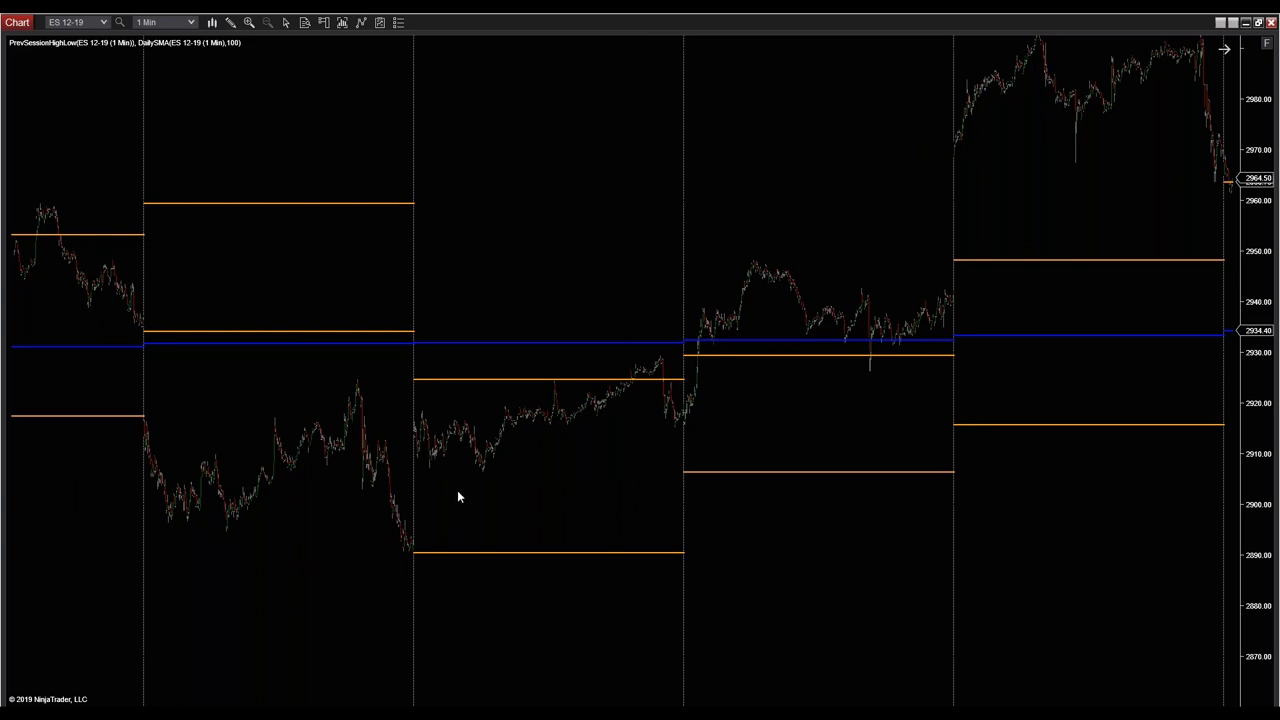
drag(331, 548, 436, 527)
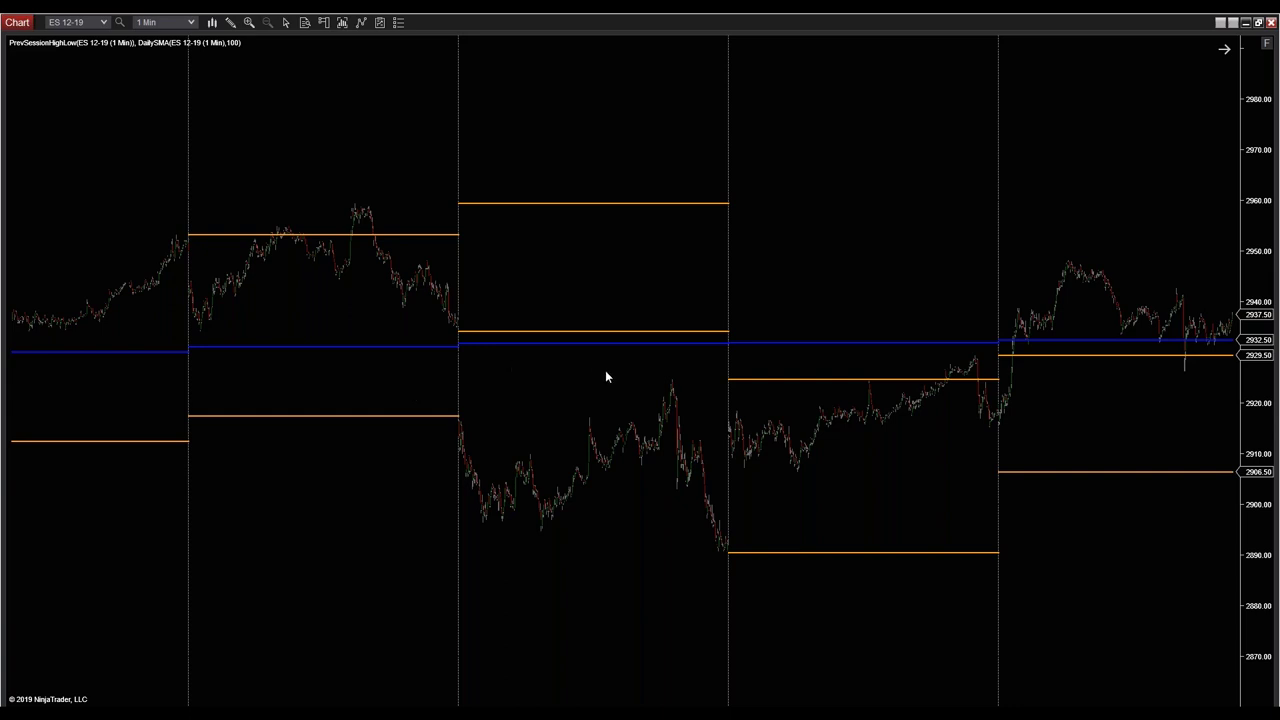
drag(604, 388, 457, 383)
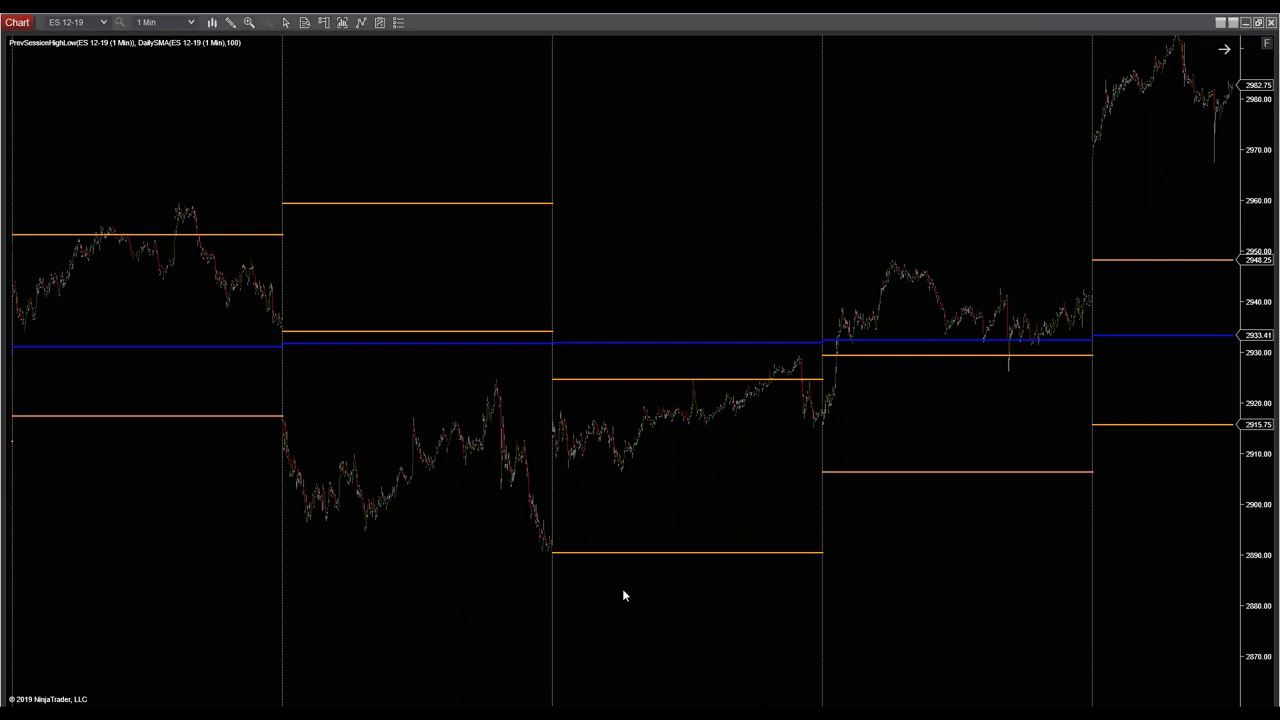
key(alt+Tab)
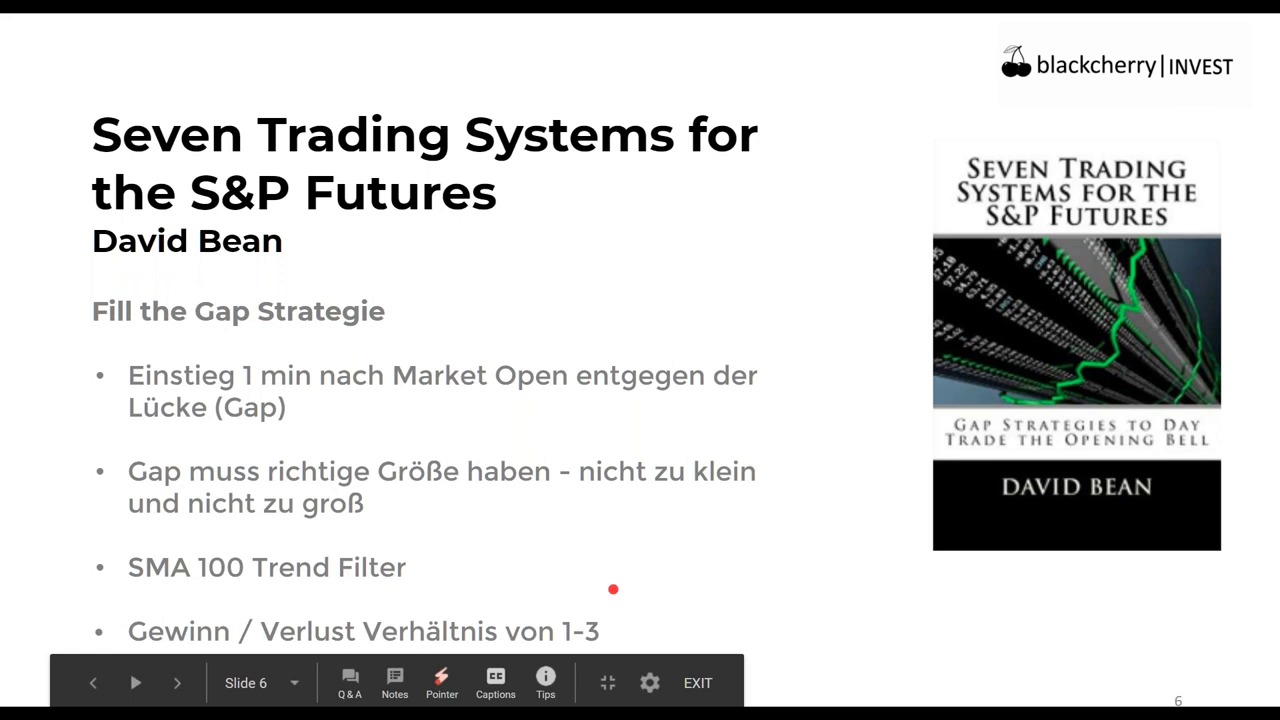
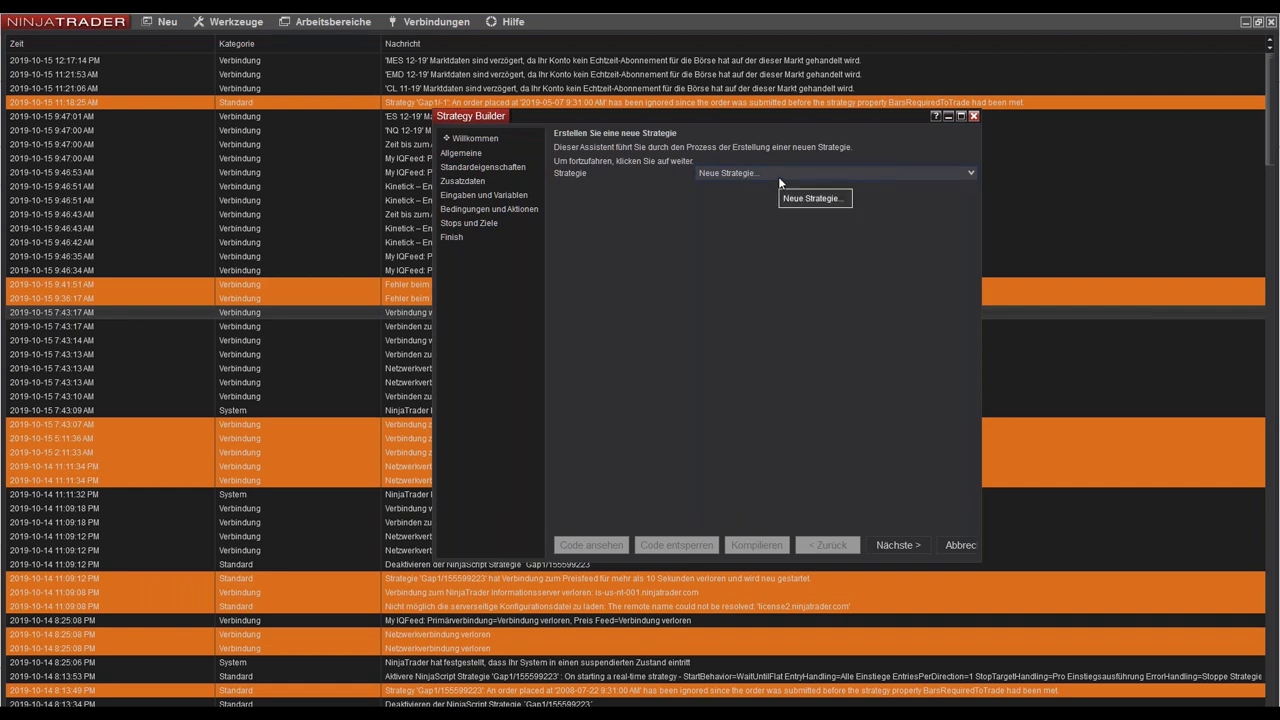
- Create a new strategy named CapGap in the Strategy Builder and expand the further properties among its default settings
click(779, 175)
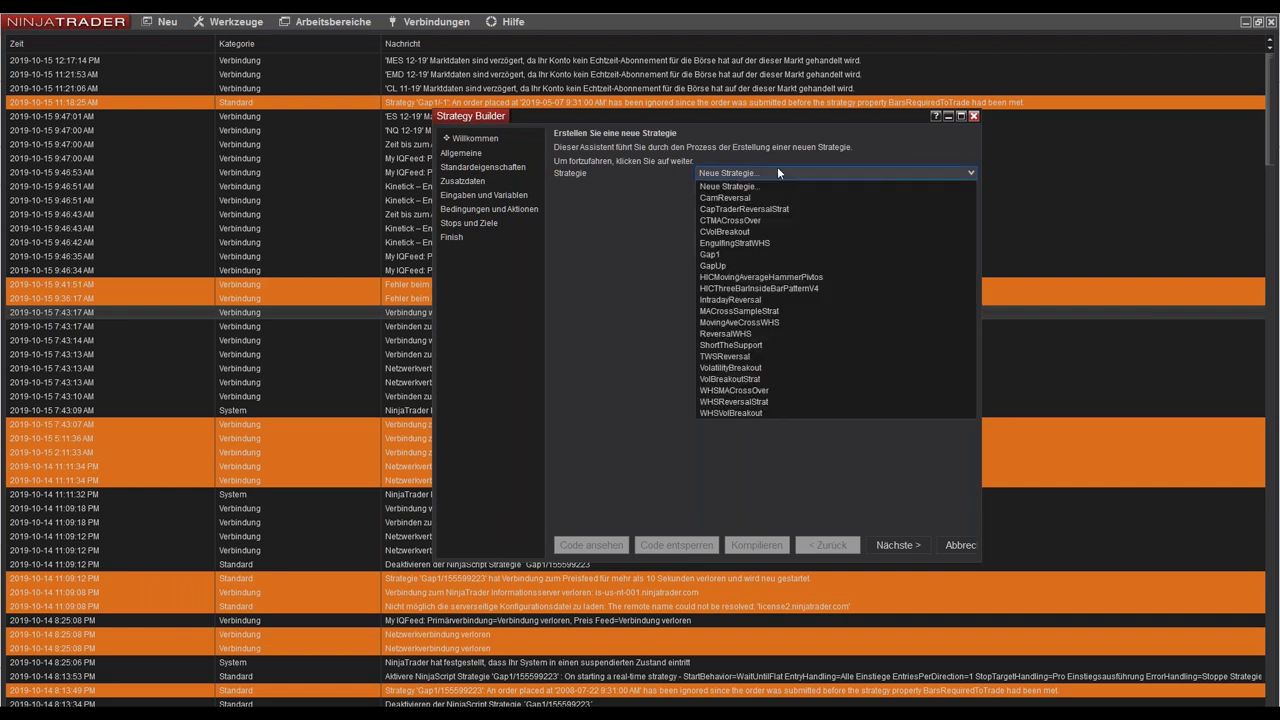
click(727, 187)
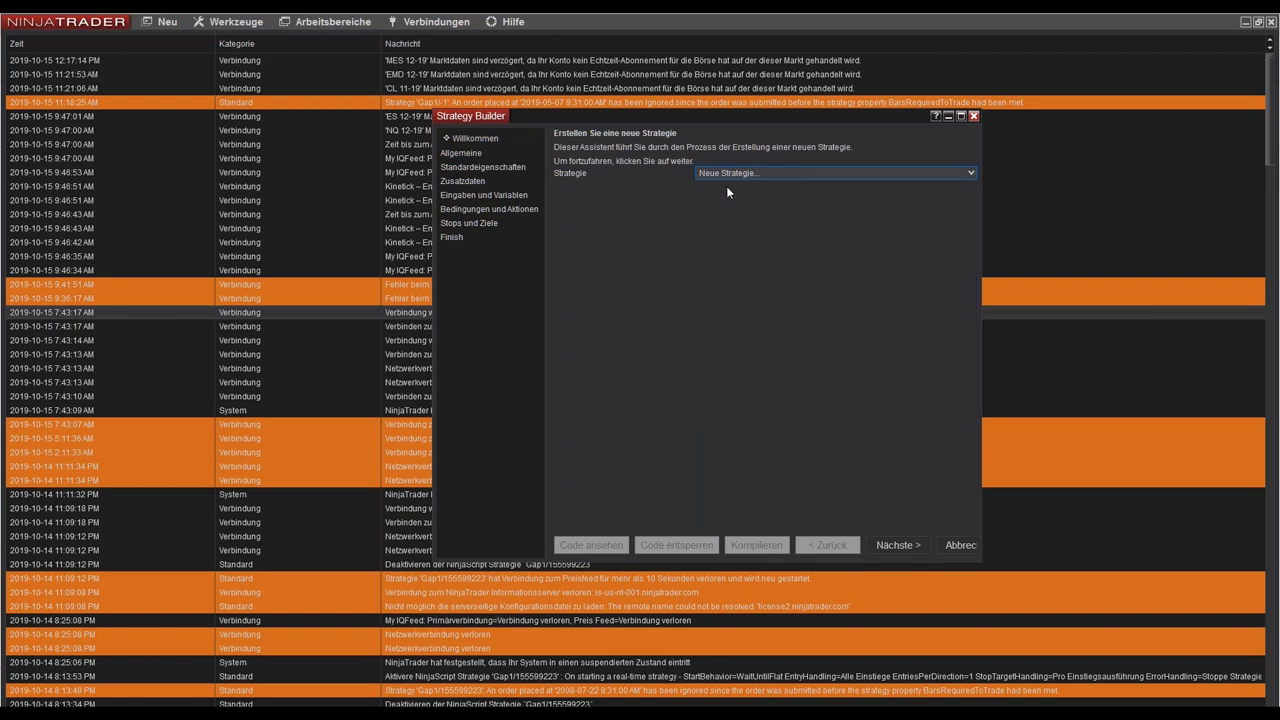
click(899, 549)
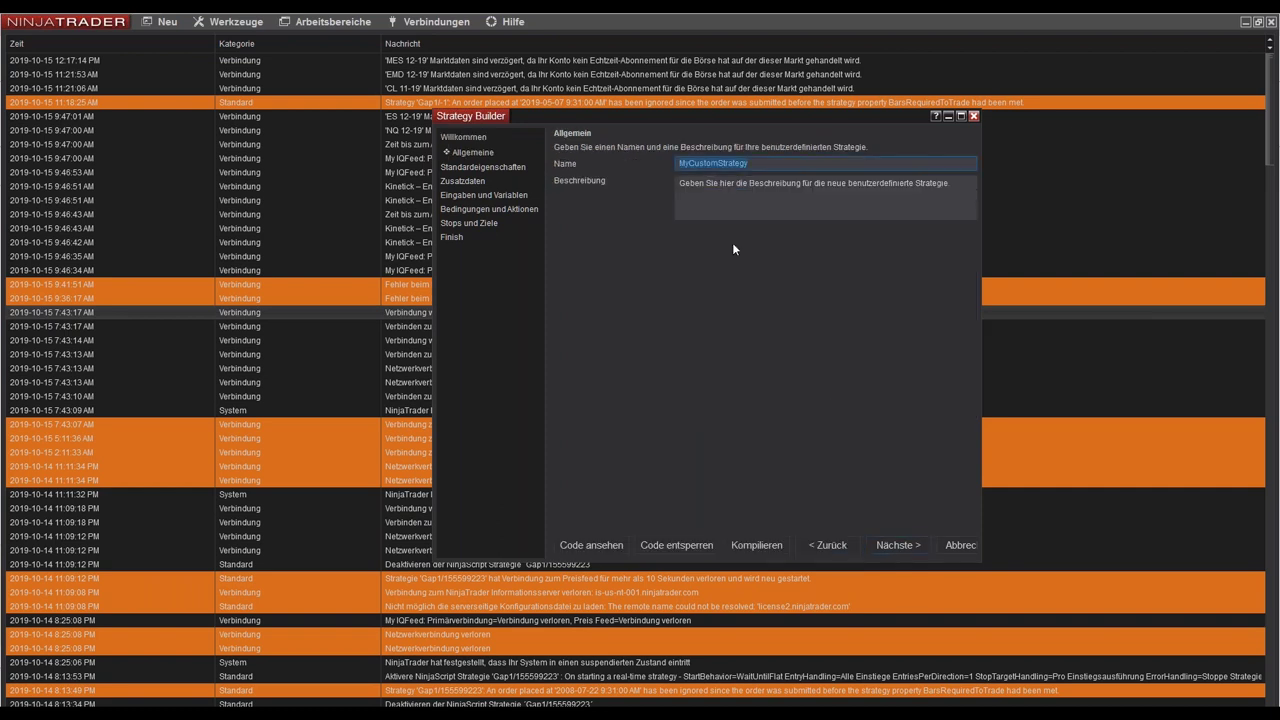
double_click(725, 166)
text(CapGap)
click(893, 543)
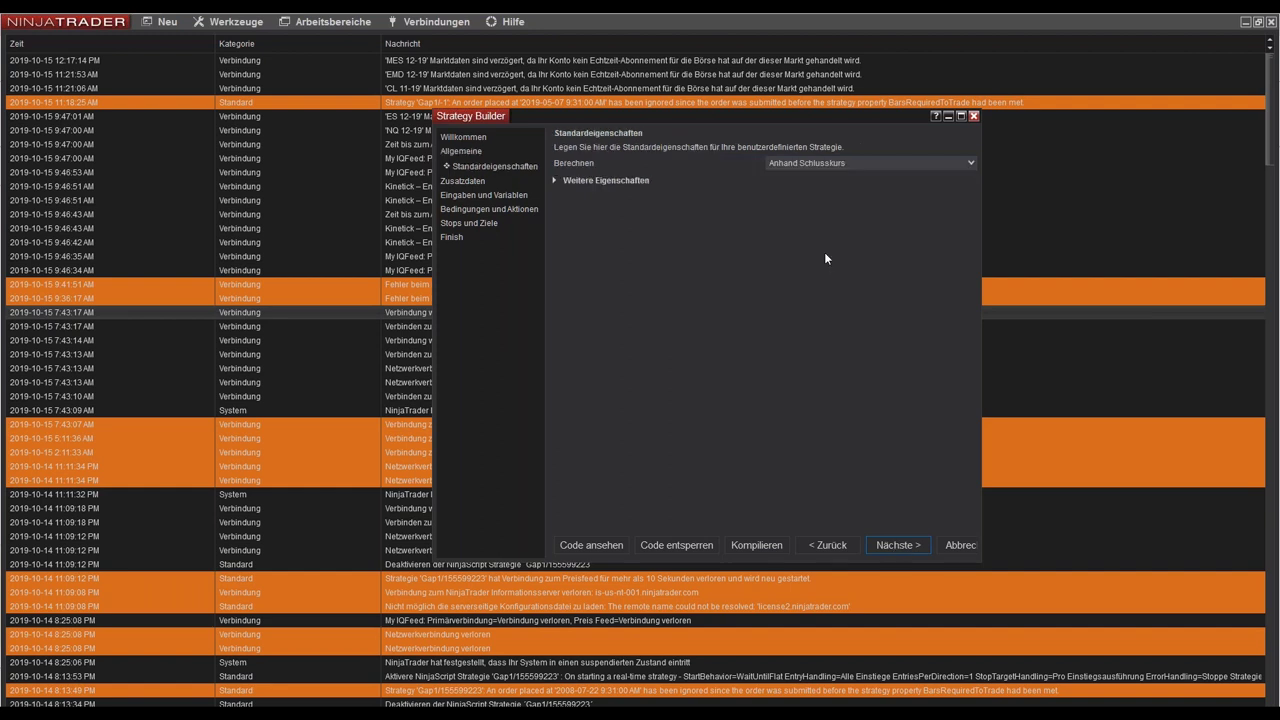
click(557, 180)
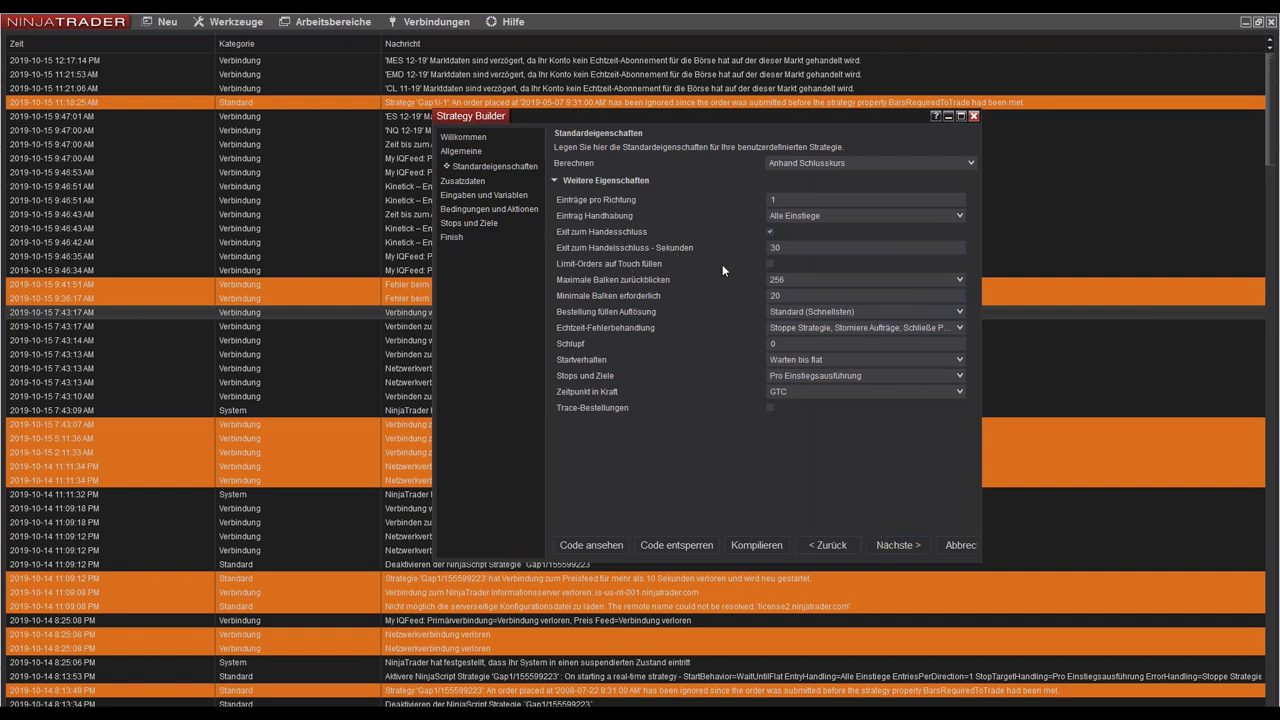
- Advance past the additional data page to the inputs and variables, and add an int input TradeSize with default 1 and minimum 1
click(887, 544)
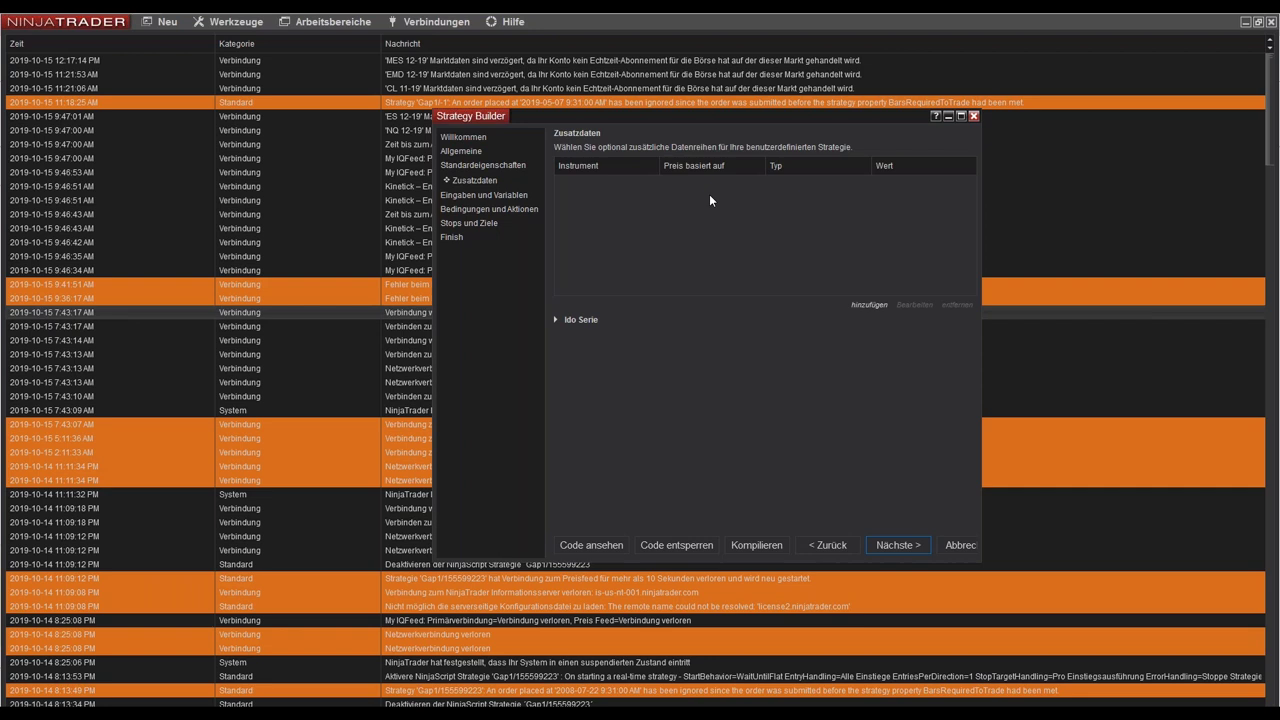
click(889, 548)
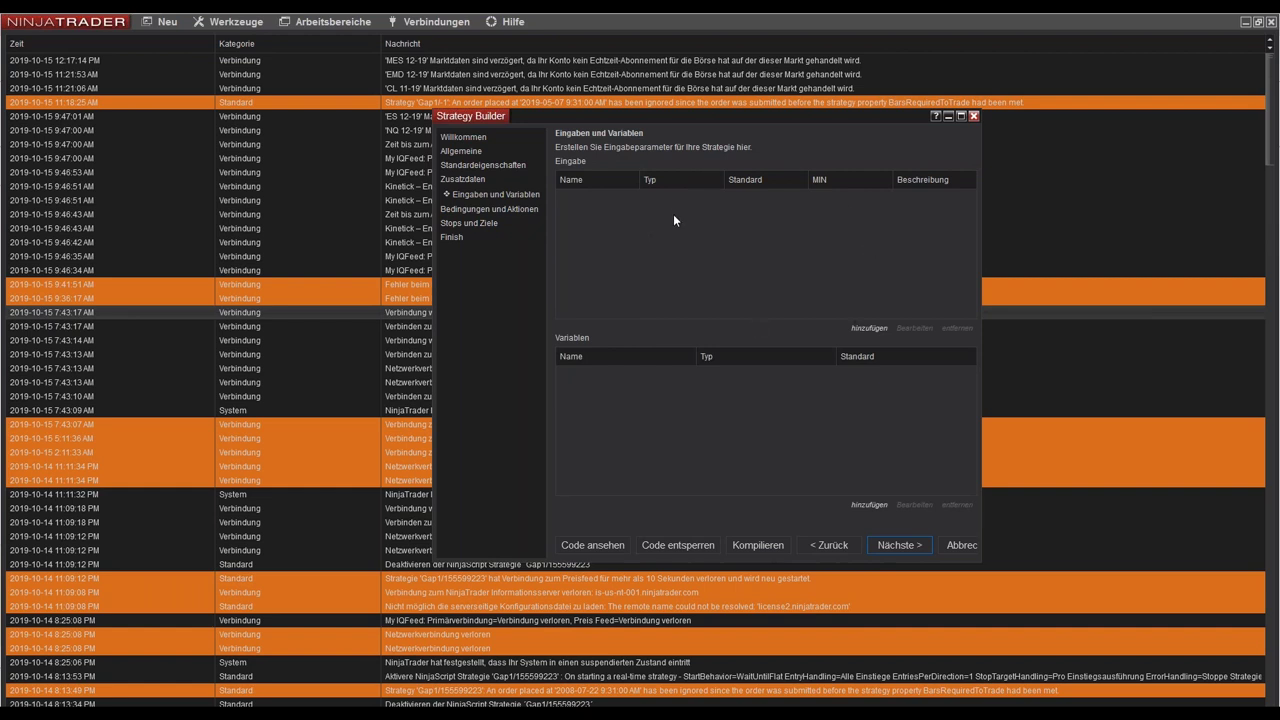
click(867, 327)
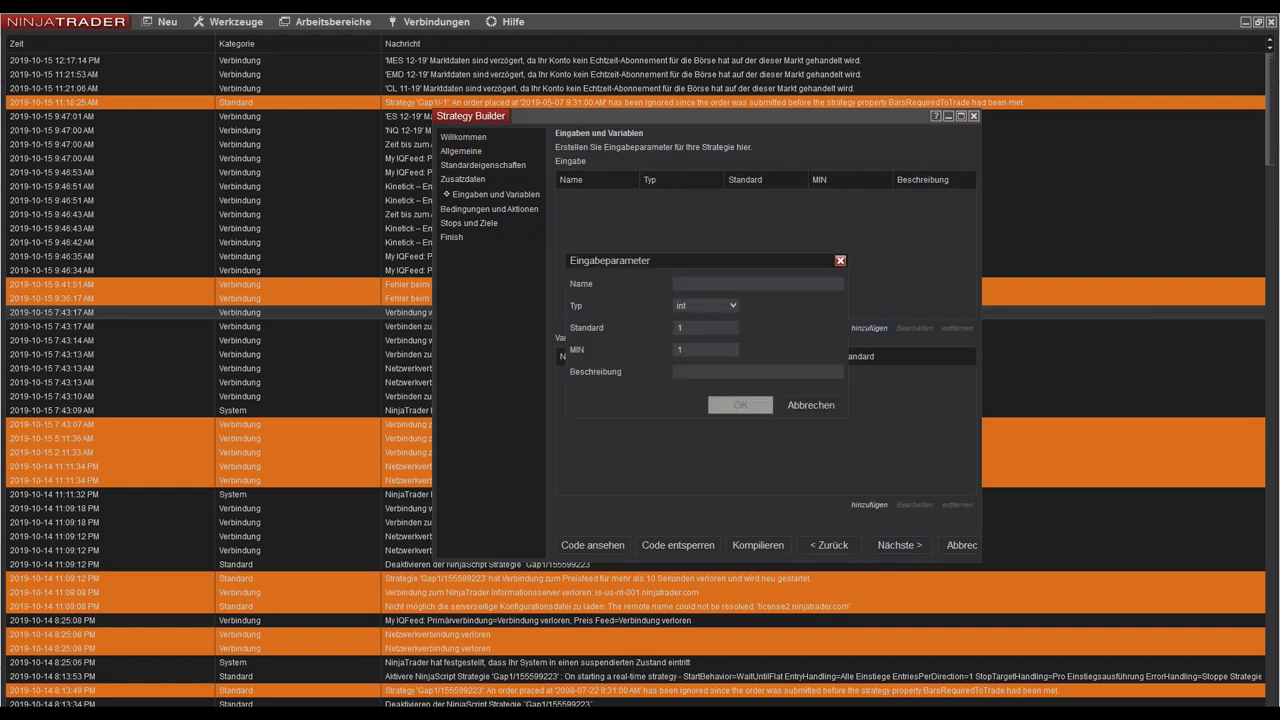
text(TradeSize)
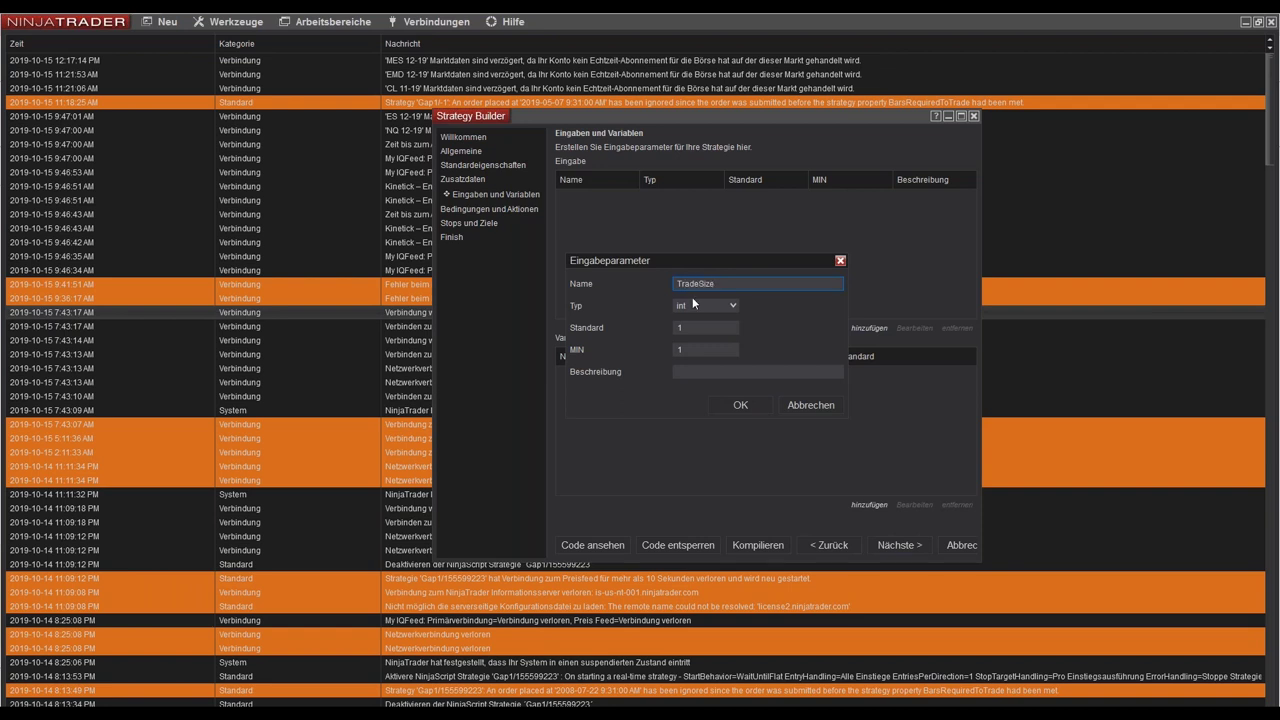
click(747, 404)
- Add an int input parameter MinDownGap with default -10 and minimum -1000
click(873, 331)
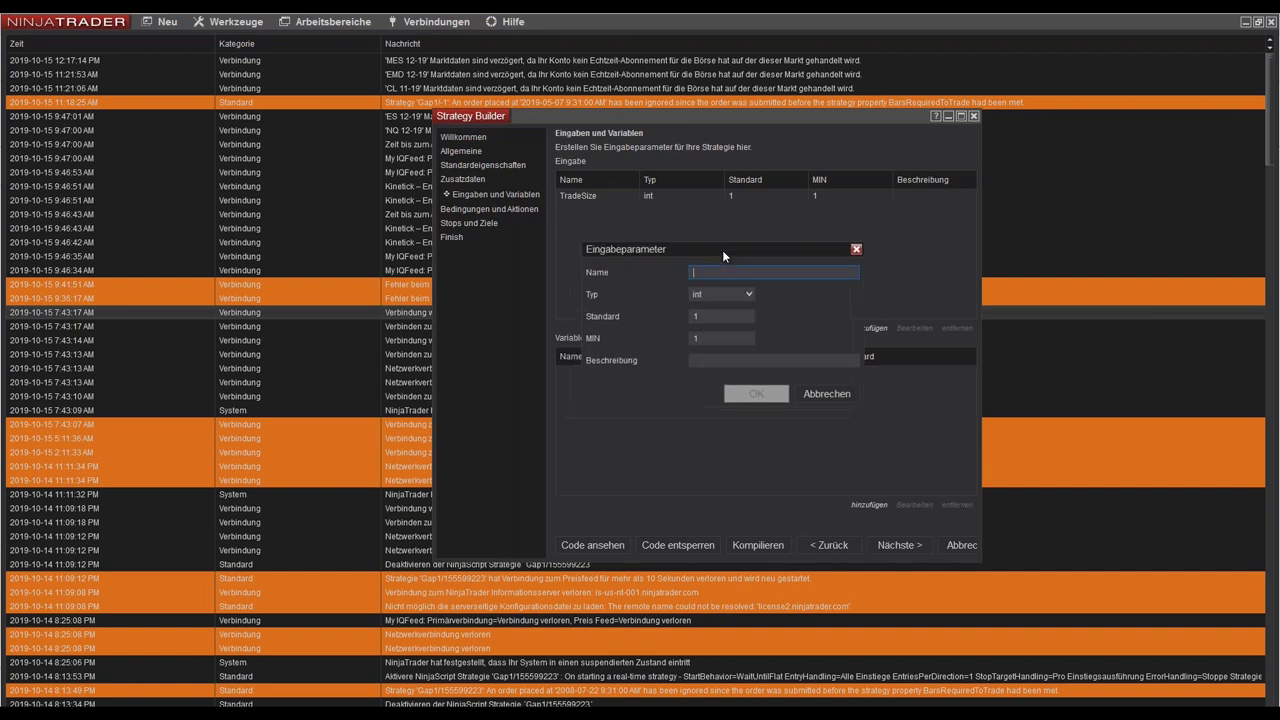
text(MinD)
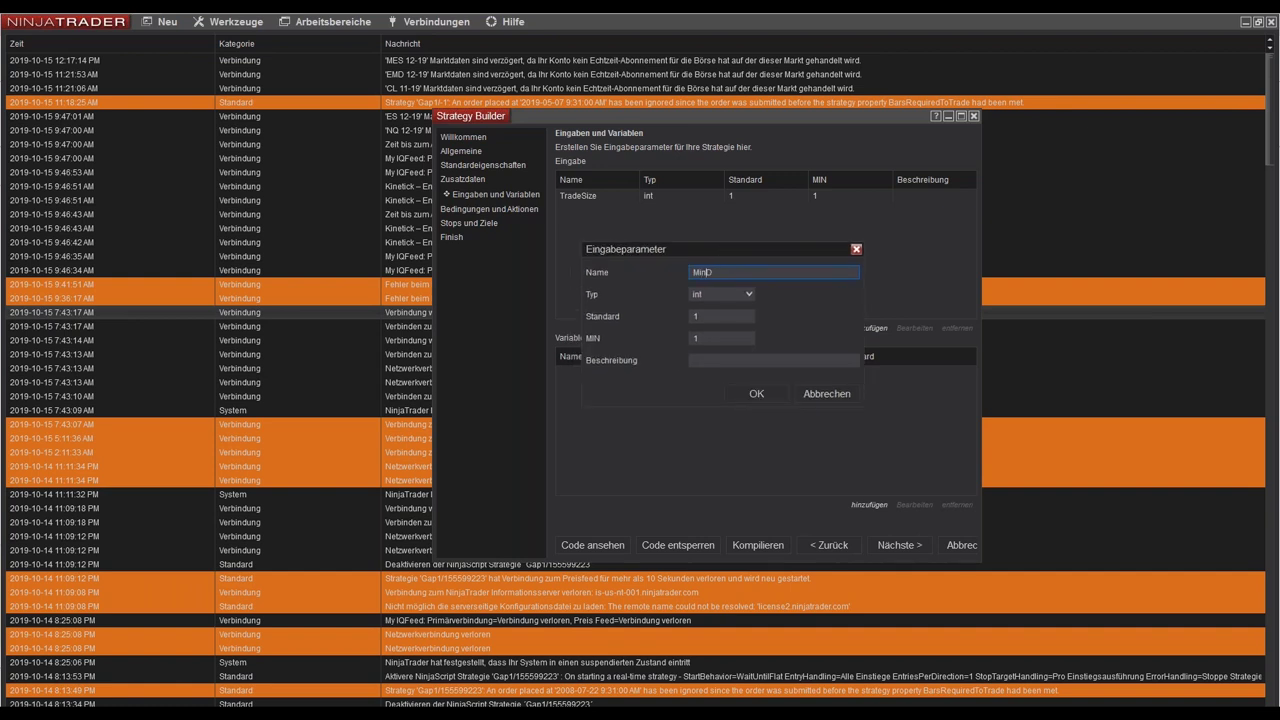
text(ownGap)
click(702, 316)
text(0)
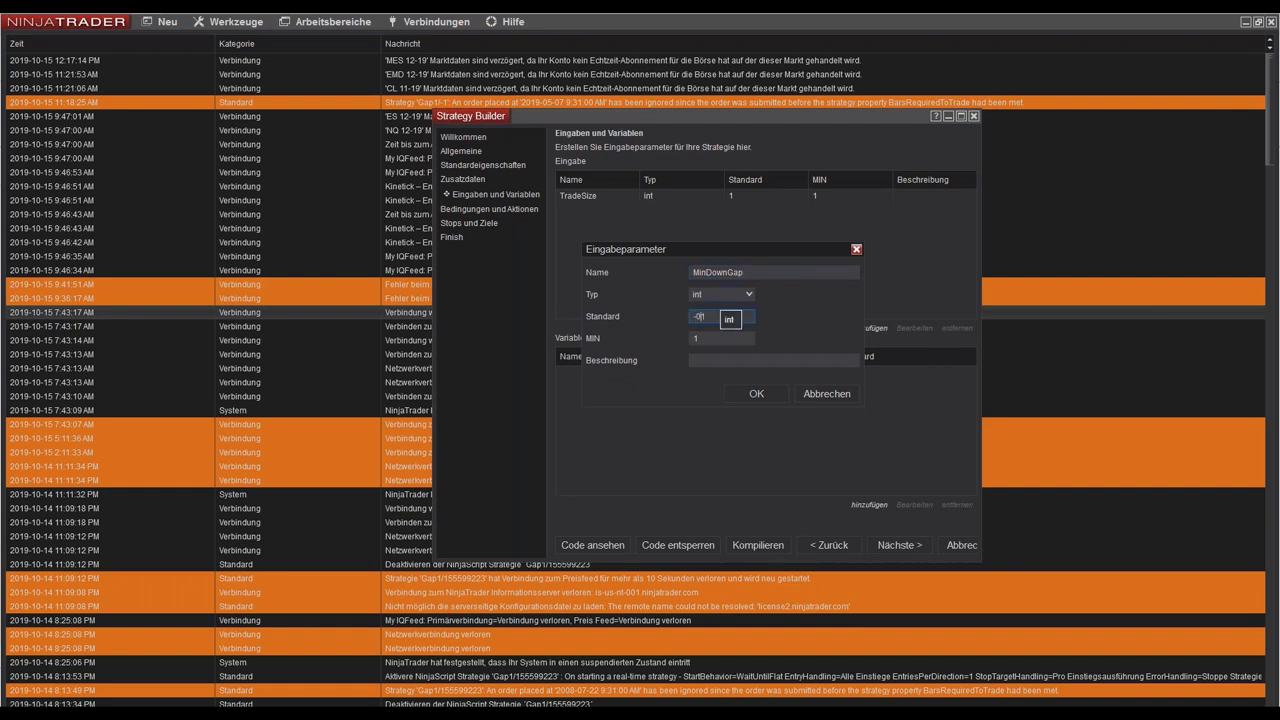
key(BackSpace)
click(692, 339)
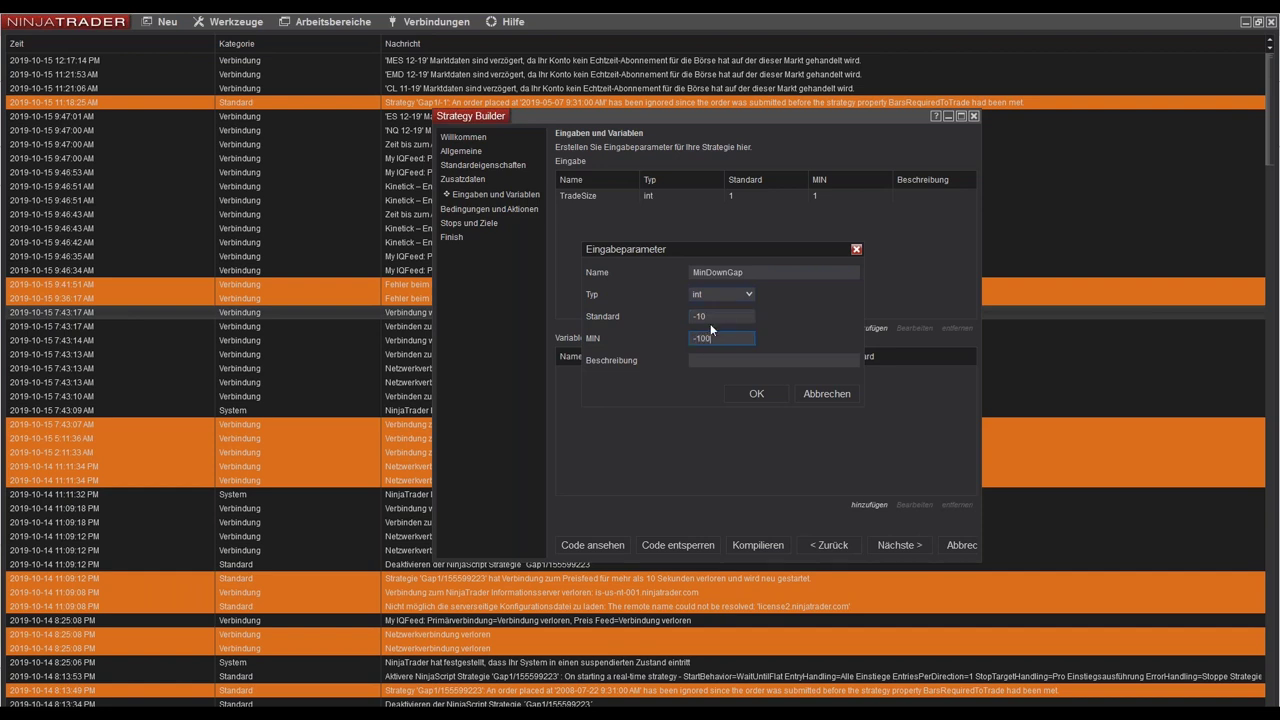
click(745, 393)
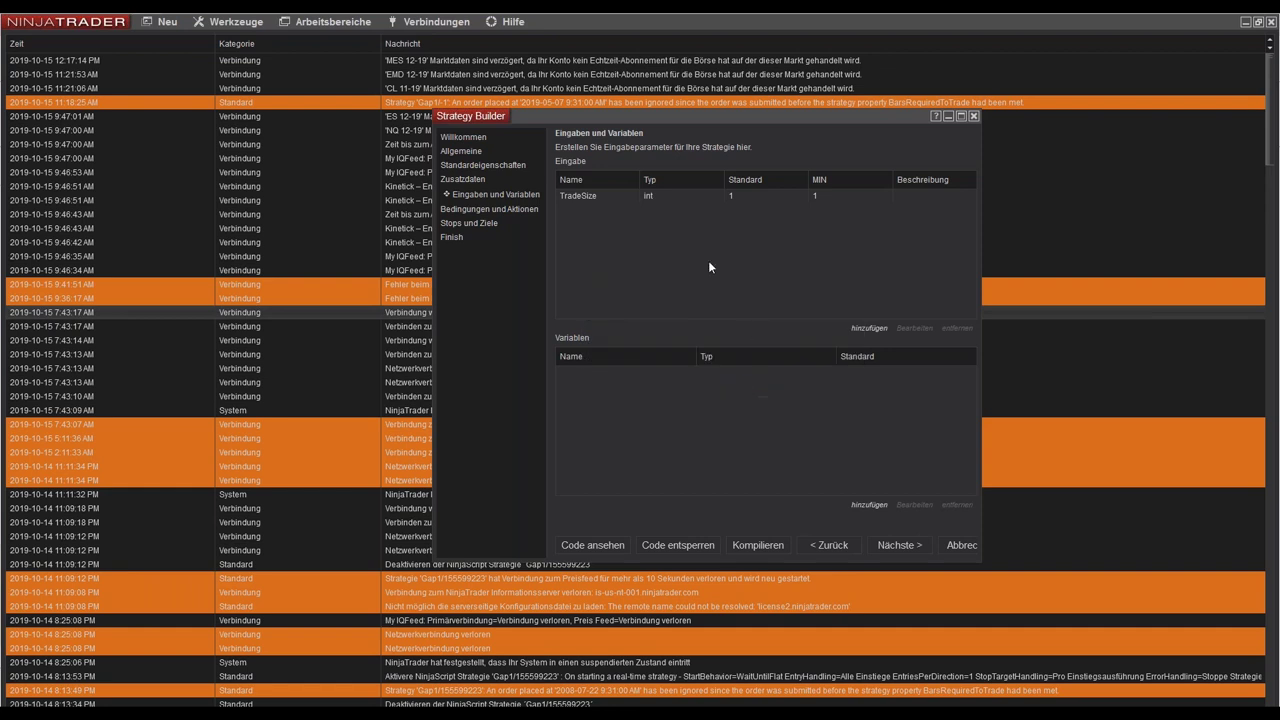
- Add an int input parameter MinUpGap with default 10 and minimum 1
click(869, 328)
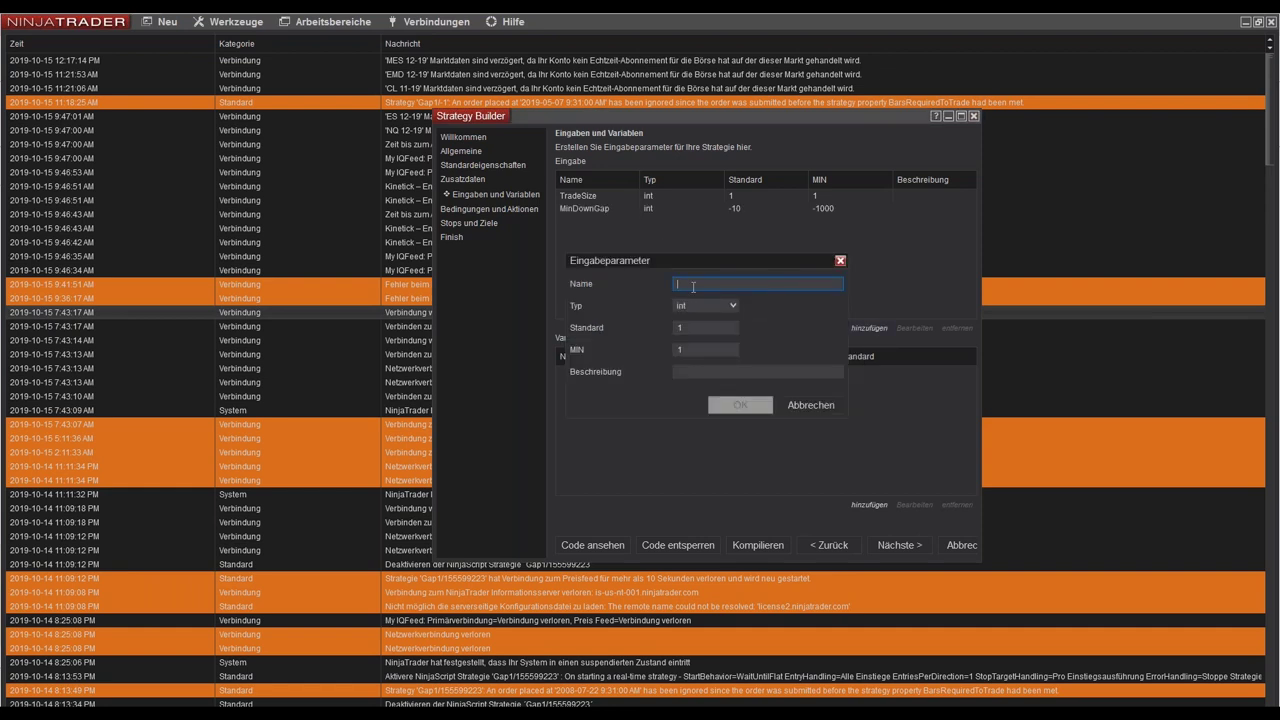
text(MinGap)
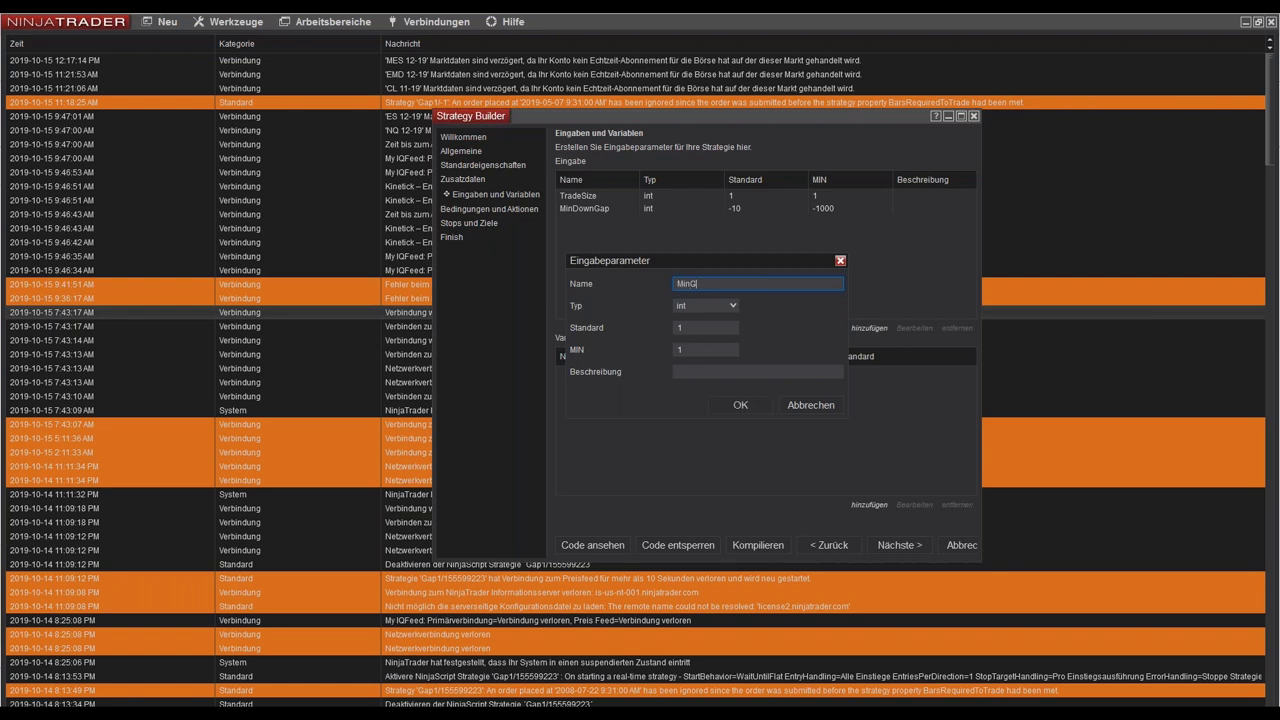
key(BackSpace)
key(BackSpace)
key(BackSpace)
text(UpGap)
click(709, 327)
text(0)
click(730, 402)
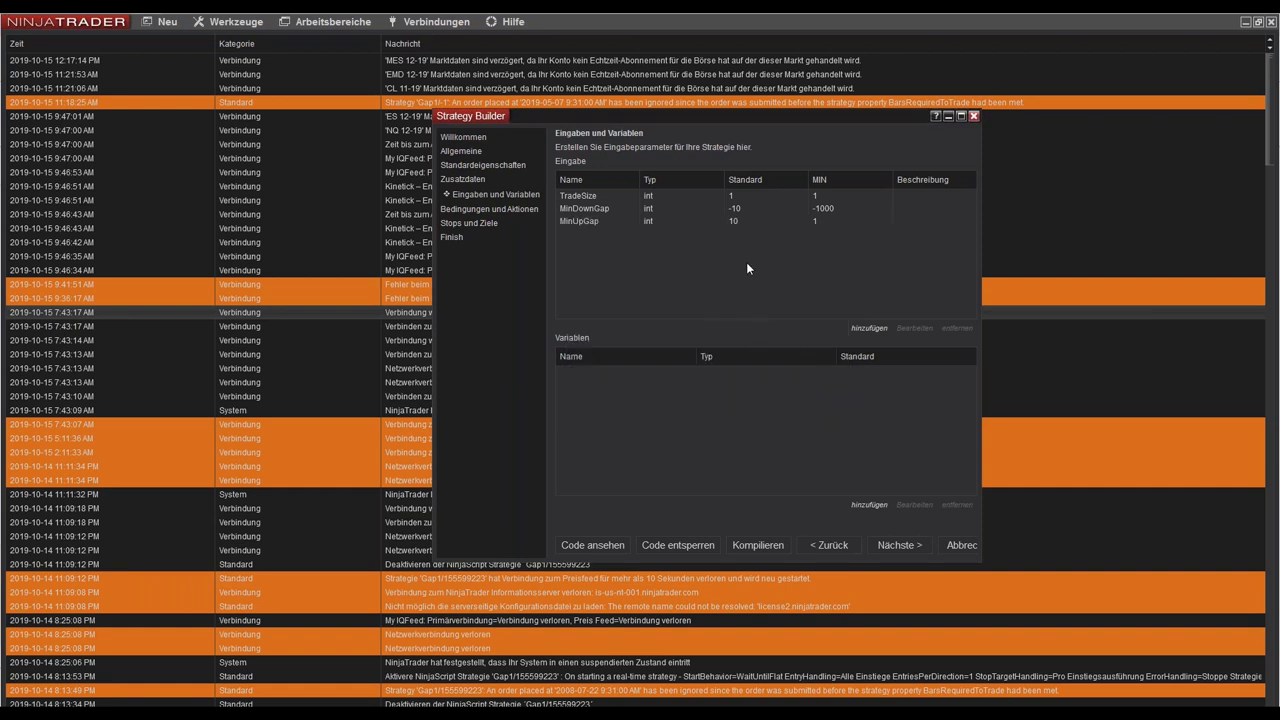
- Add an int input parameter ProfitTargetTicks with default 16 and minimum 1
click(878, 330)
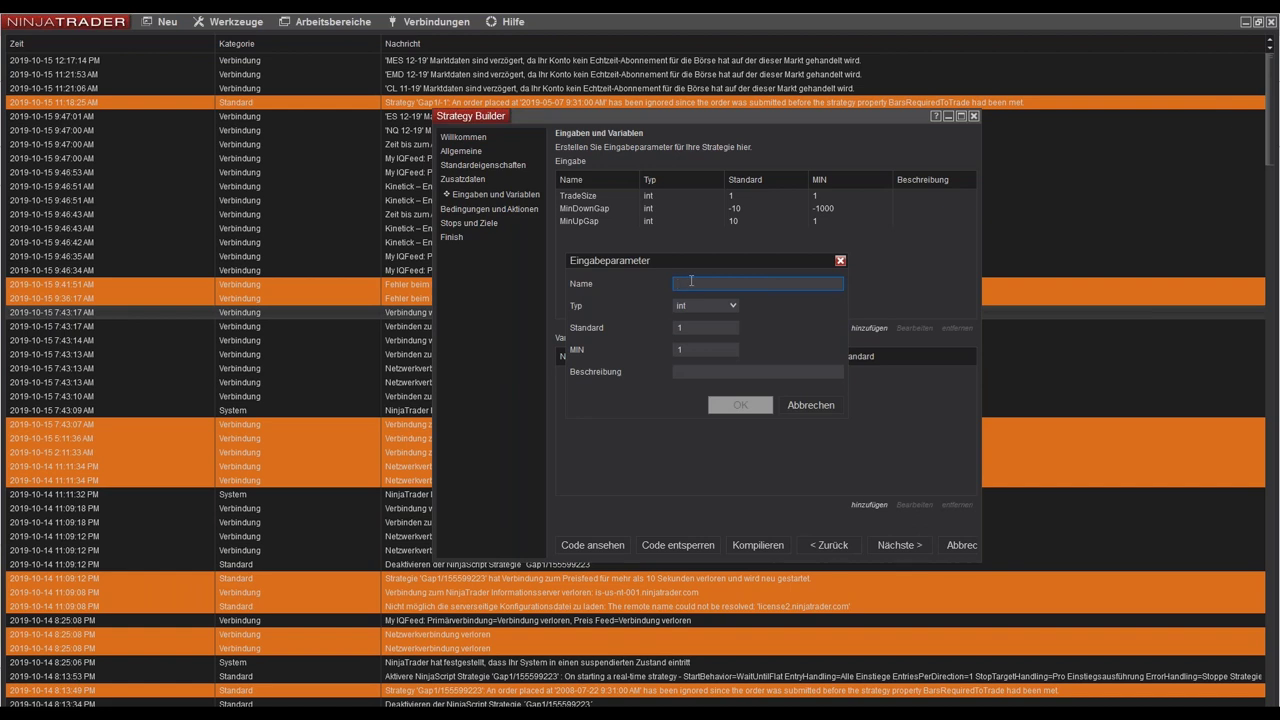
text(ProfitTargetTicks)
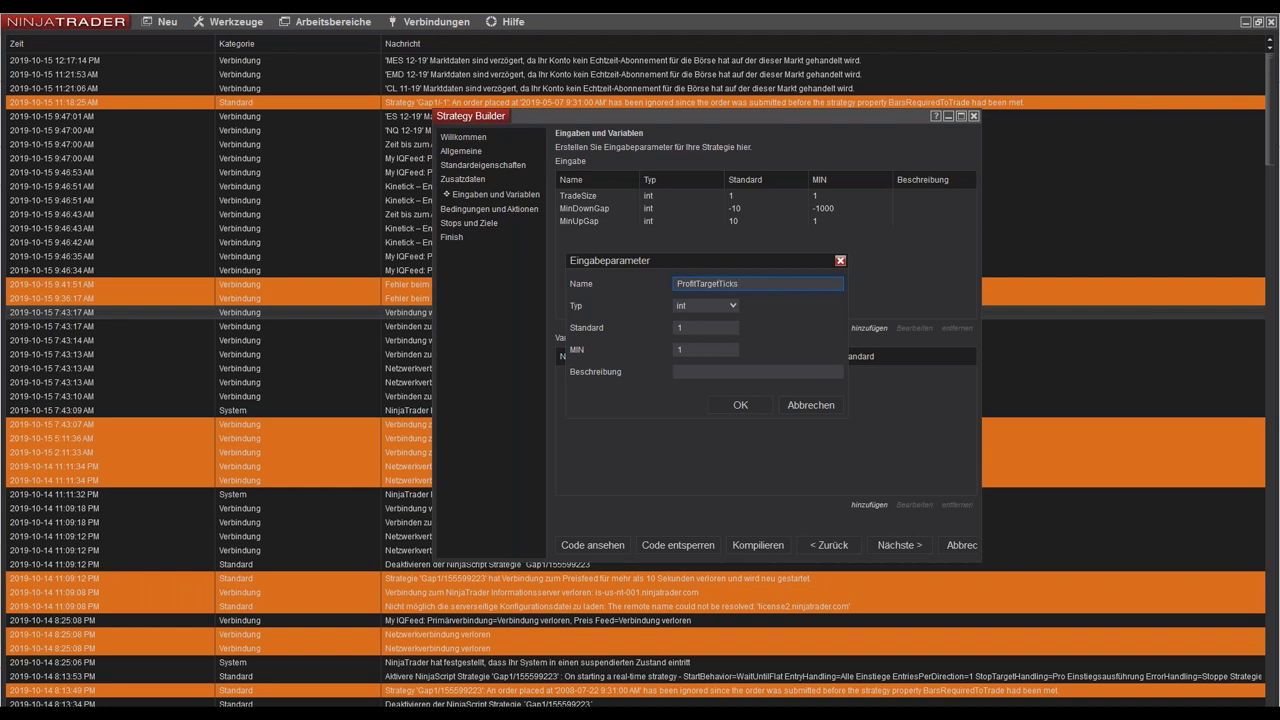
click(695, 327)
text(6)
click(754, 409)
- Add an int input parameter StopLossTicks with default 40 and minimum 1
click(869, 328)
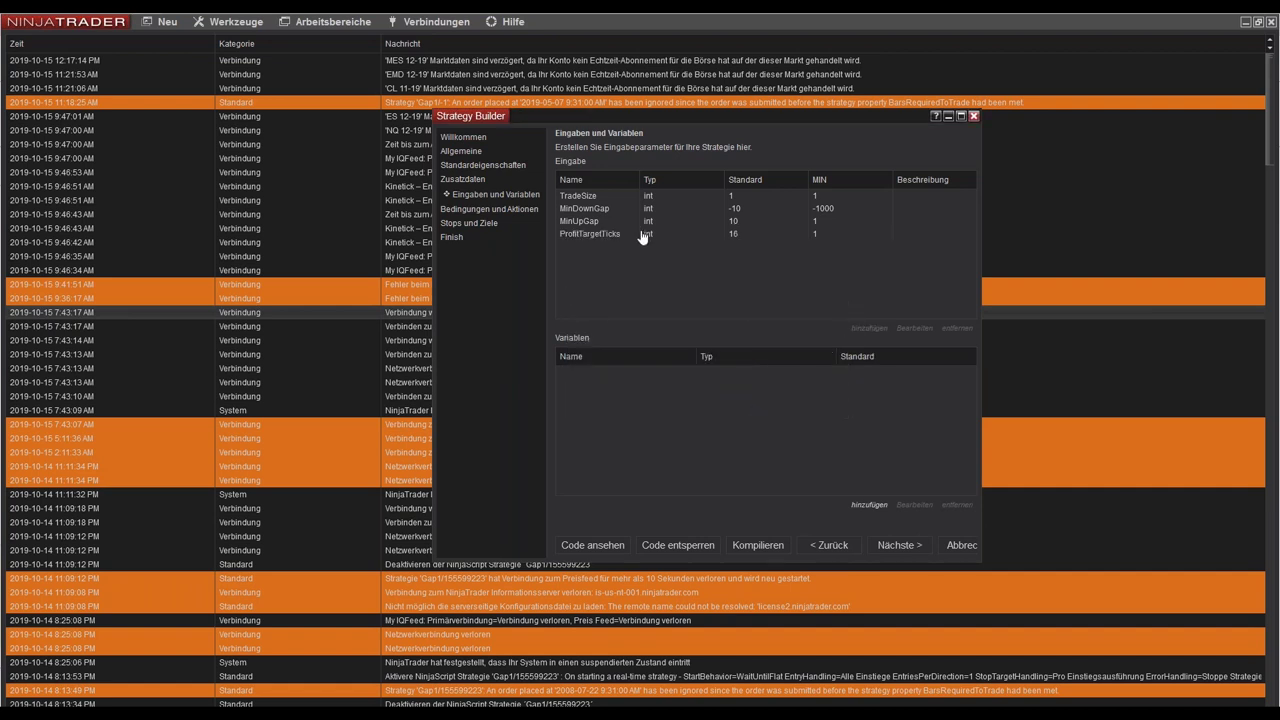
text(Stop)
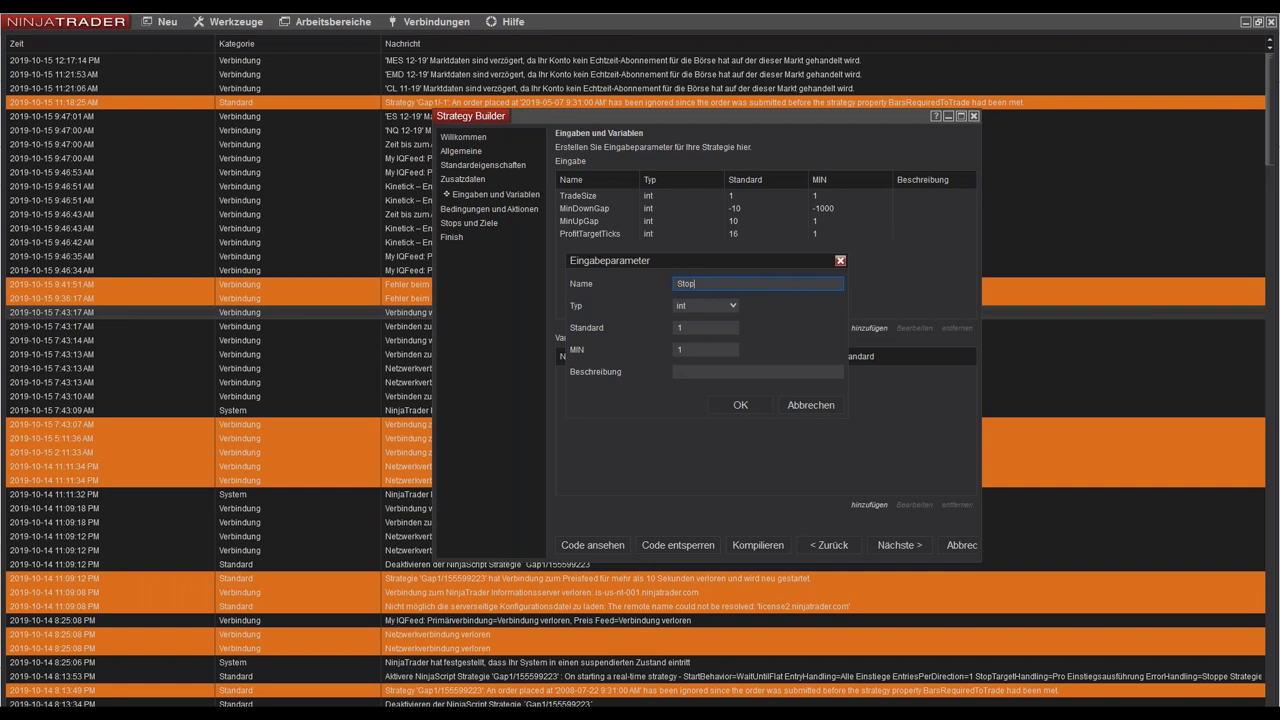
text(LossTicks)
click(684, 327)
text(40)
click(729, 411)
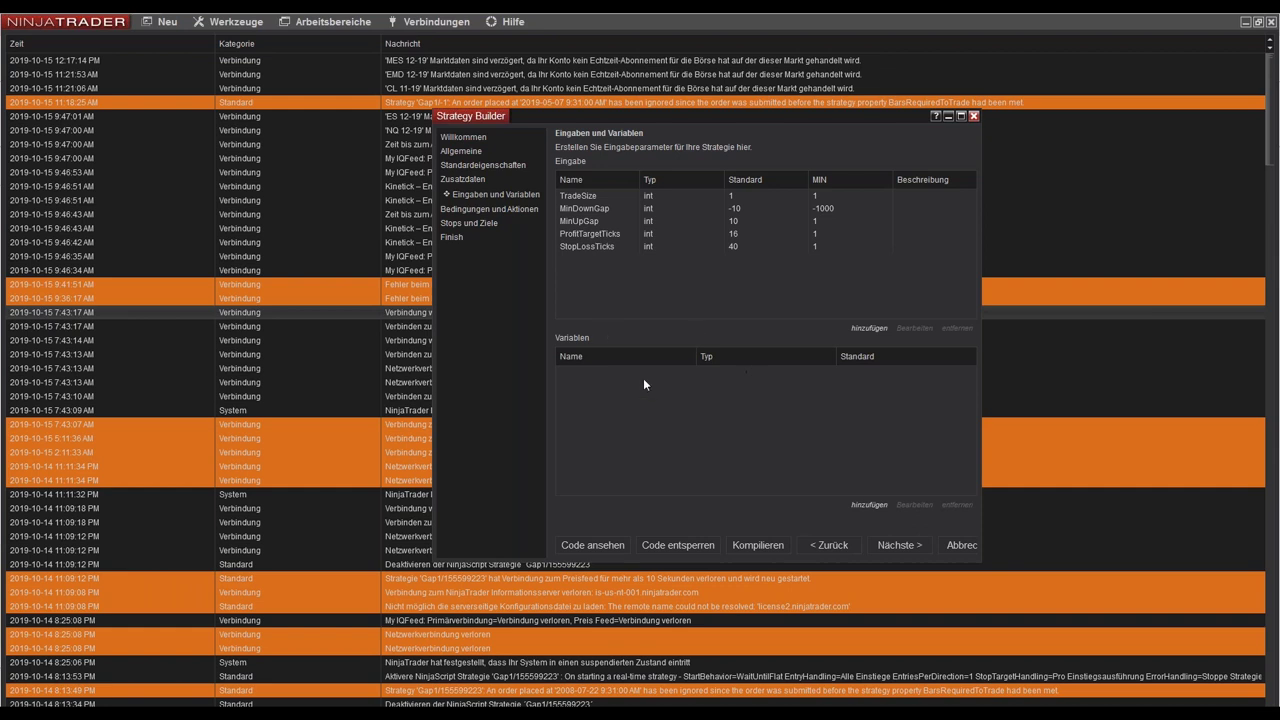
- Add an int input parameter Period with default 100 and minimum 1
click(869, 329)
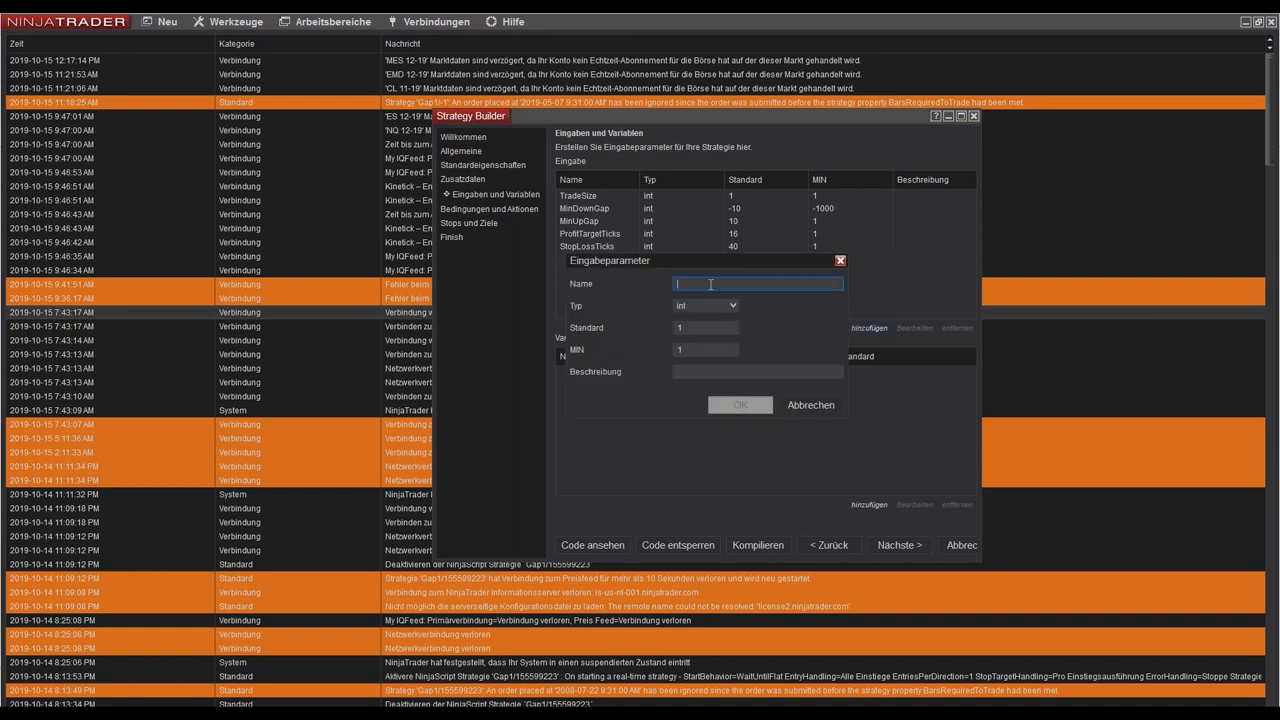
text(Period)
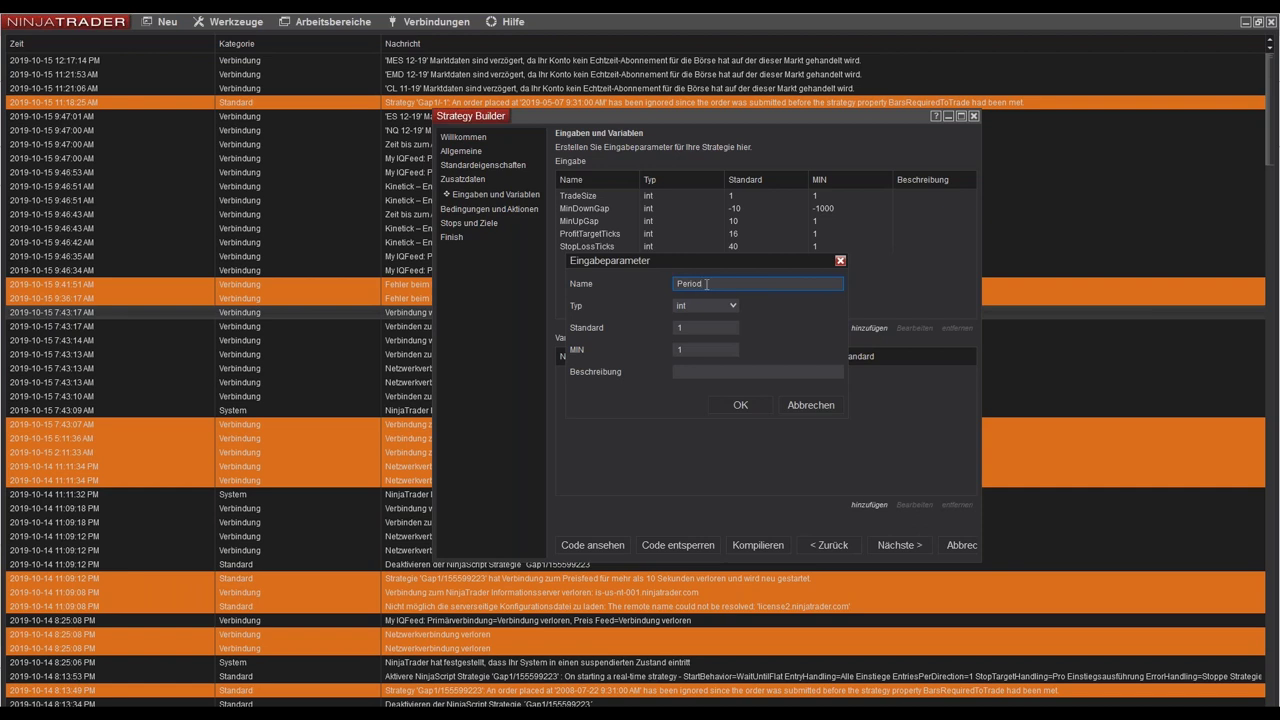
click(711, 325)
text(00)
click(737, 405)
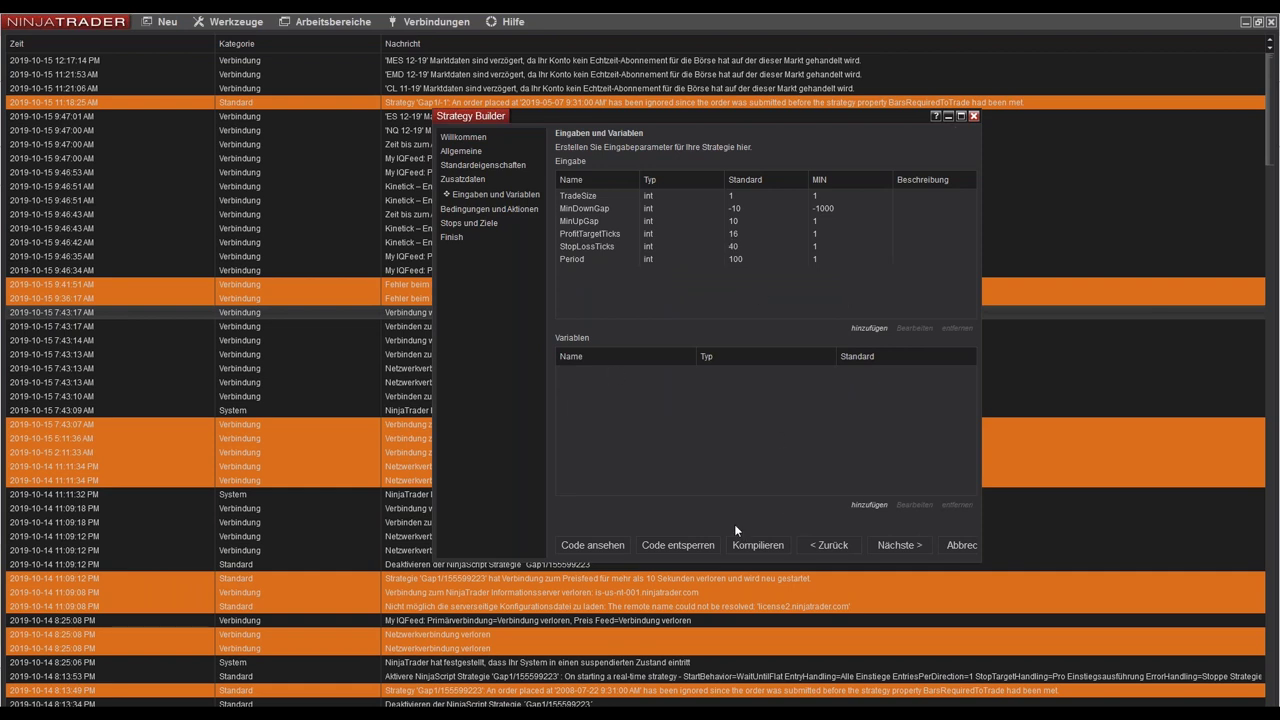
- Advance to the conditions and actions, and add a condition to set 1 that the first session bar (Erste Sessionkerze) equals true (Zutreffend)
click(881, 546)
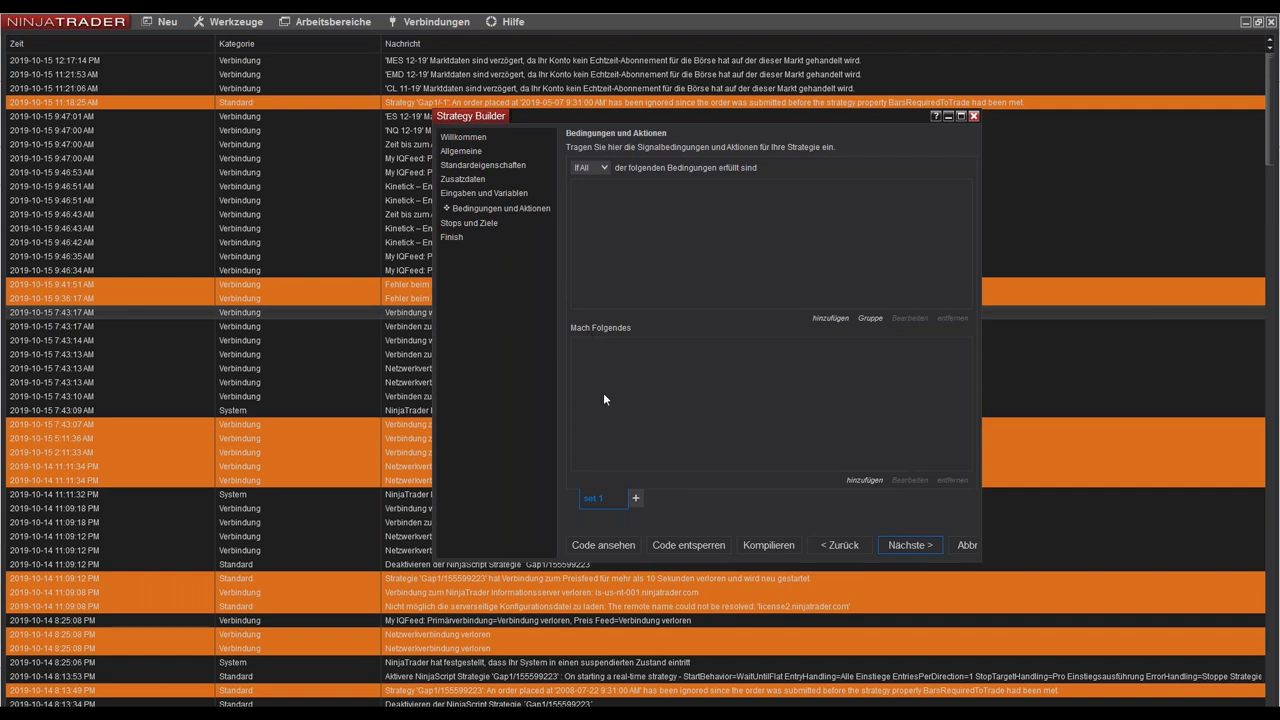
click(830, 318)
drag(644, 175, 708, 168)
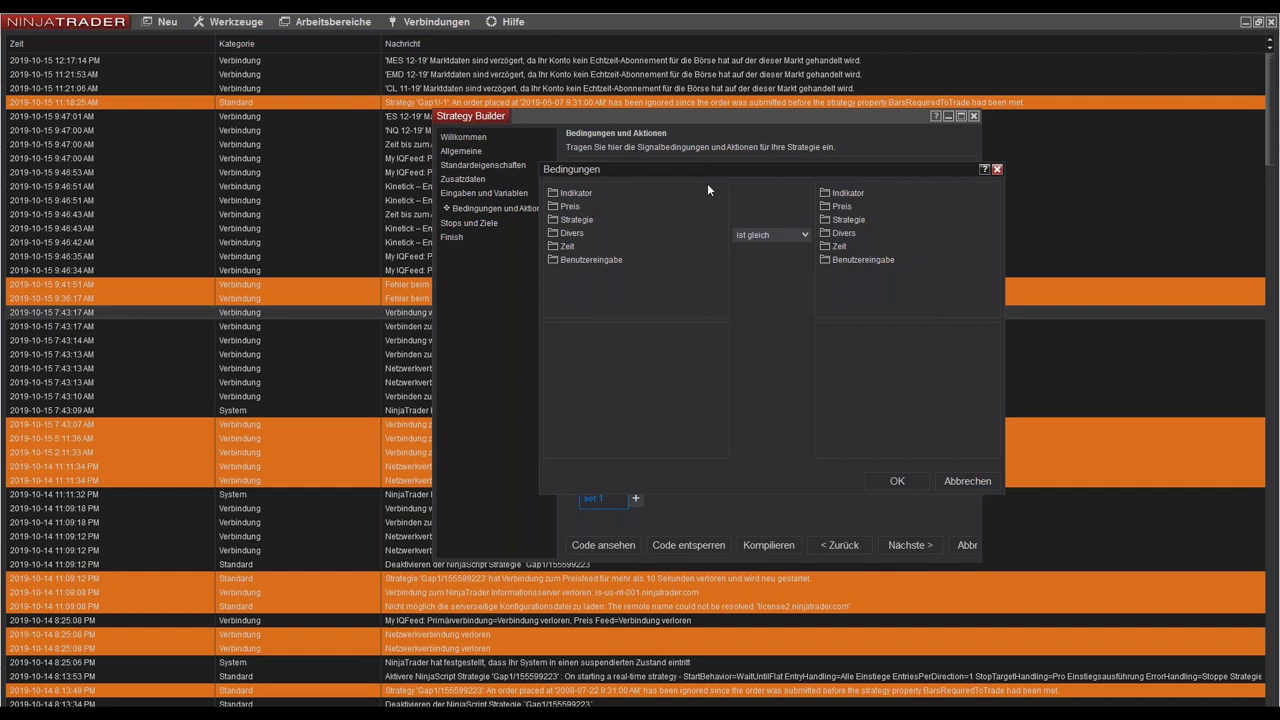
click(567, 232)
scroll(596, 236, up, 1)
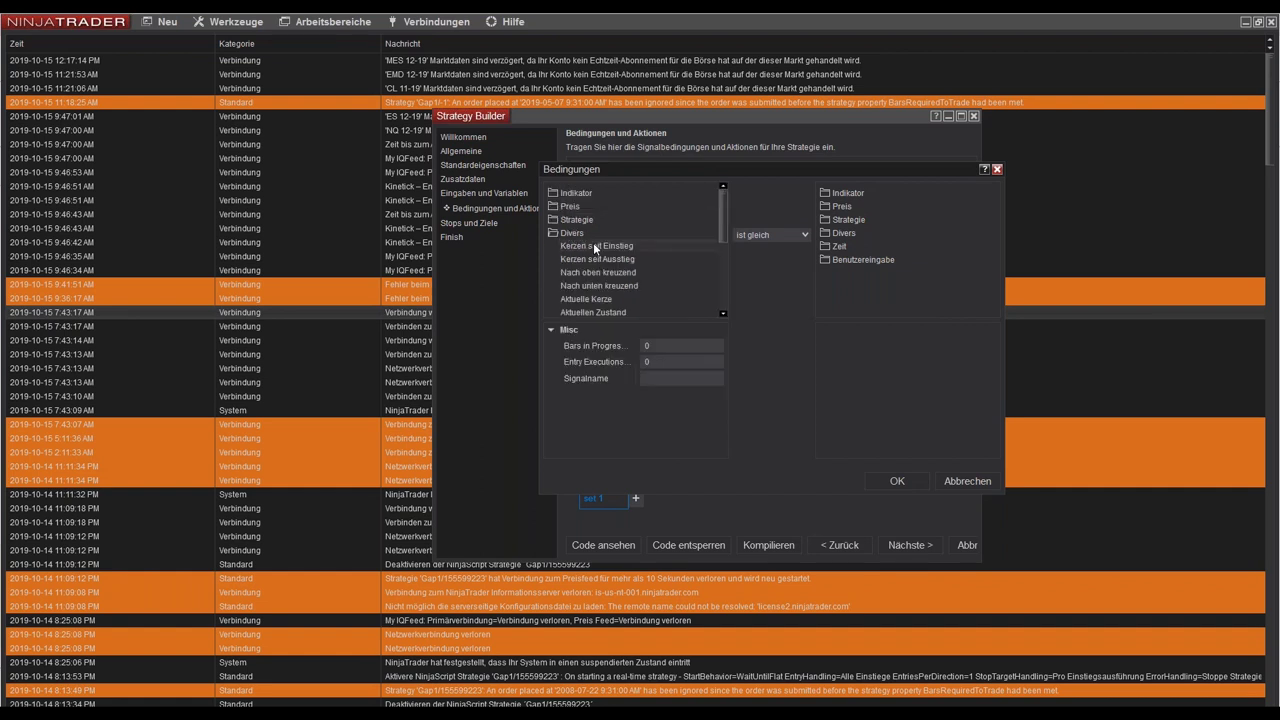
drag(723, 226, 593, 283)
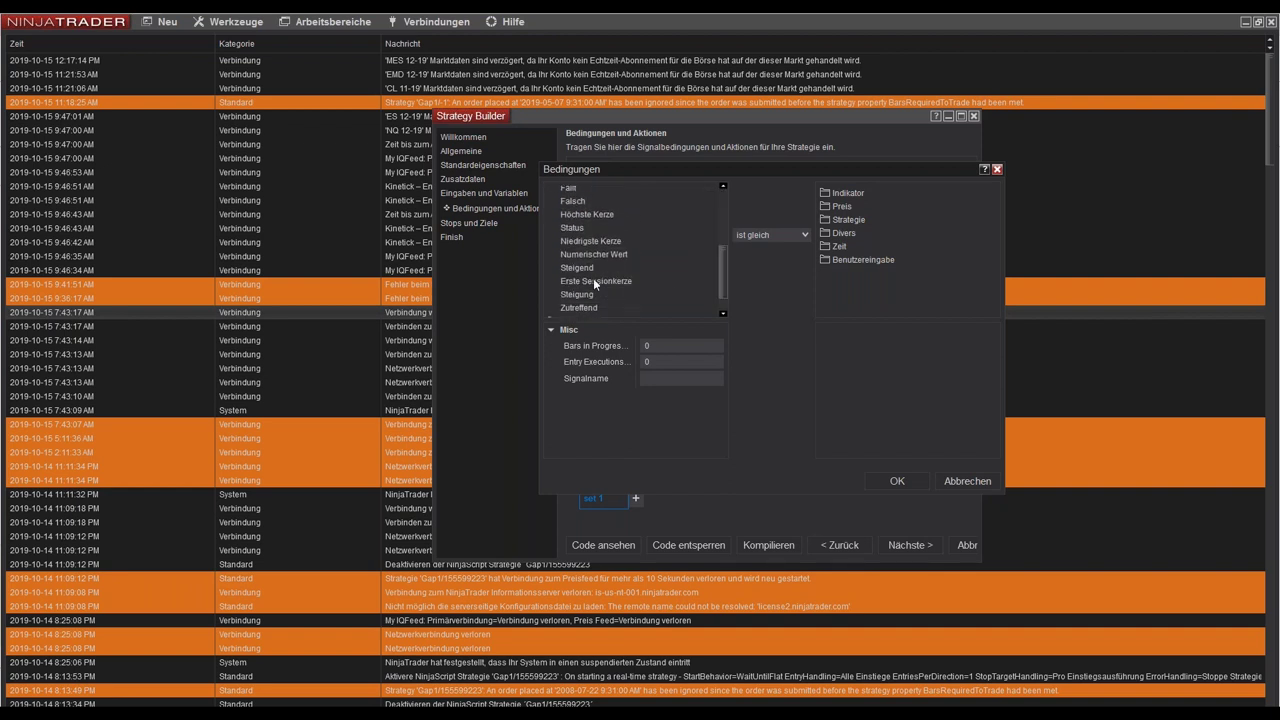
click(593, 280)
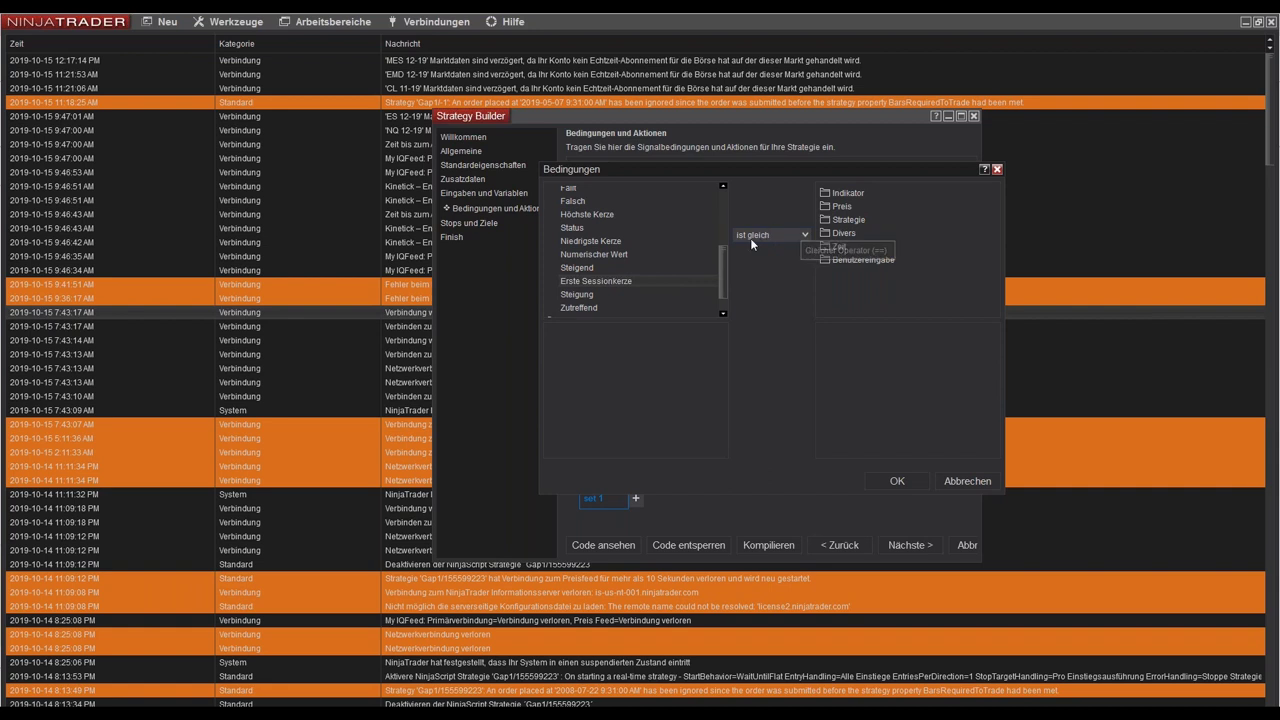
click(845, 234)
scroll(860, 255, down, 3)
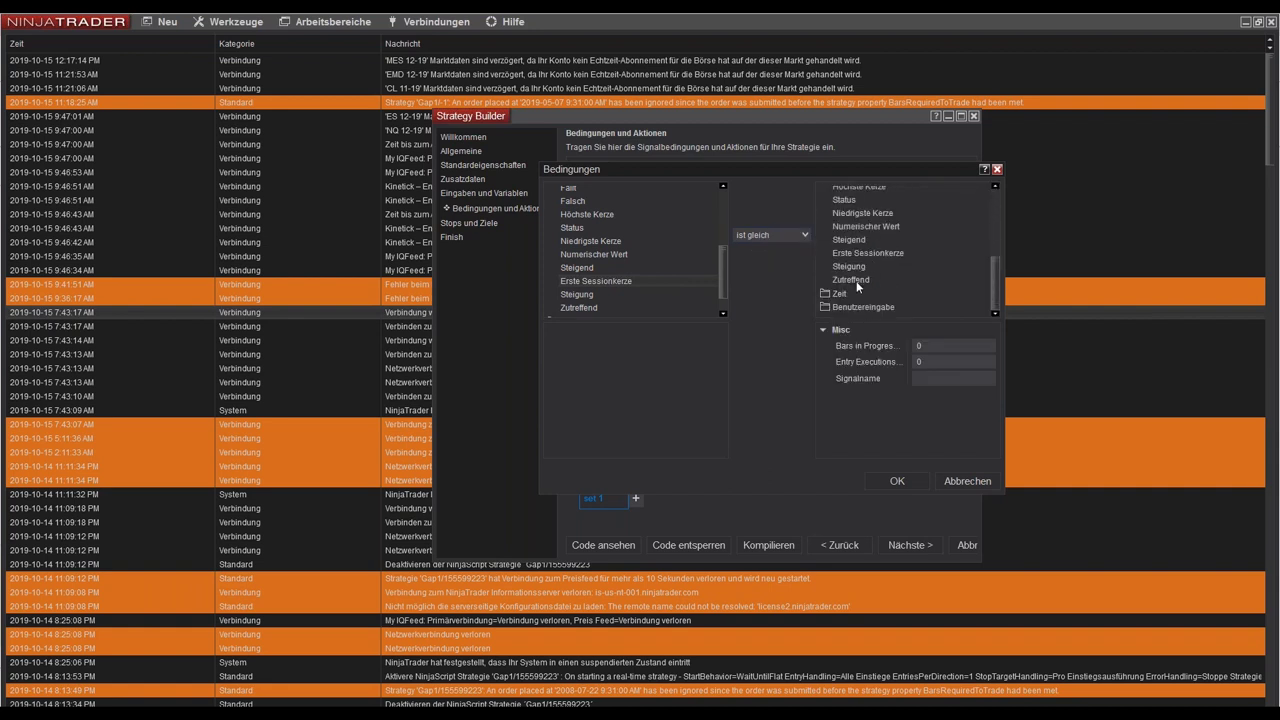
click(858, 281)
click(893, 480)
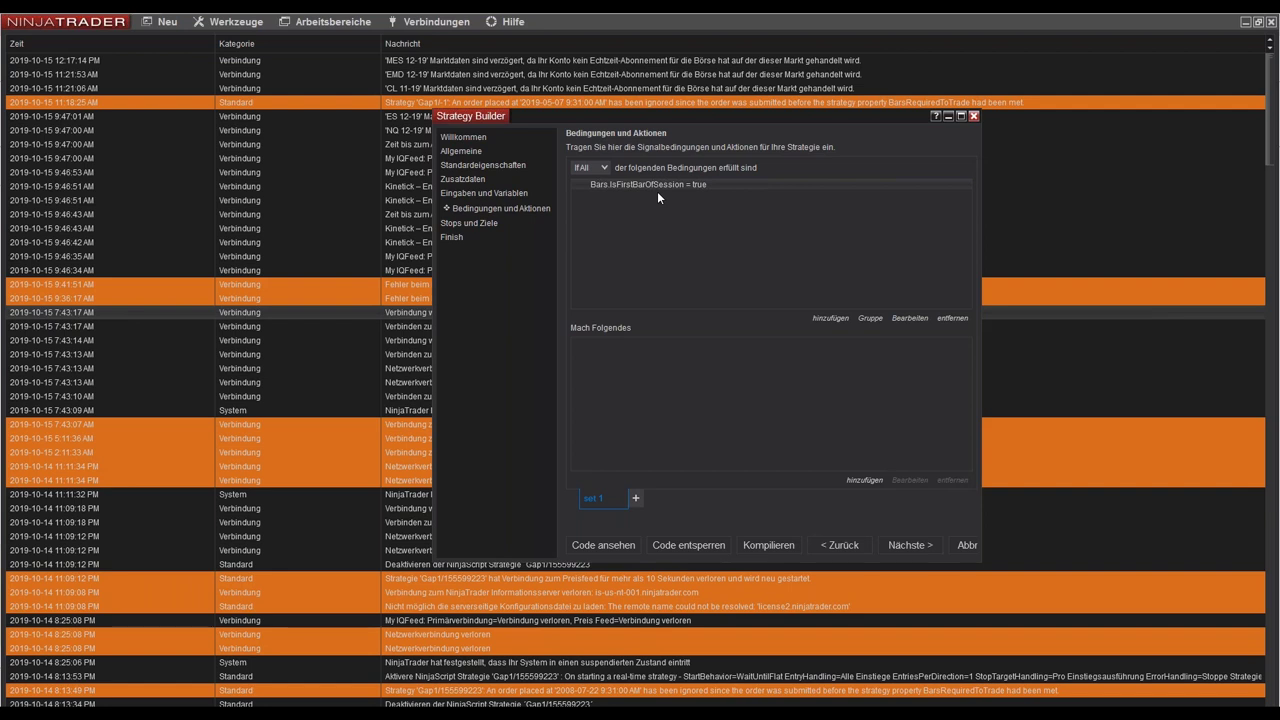
- Start a second condition in set 1 with the Close price and the greater-than operator (größer)
click(831, 319)
click(521, 214)
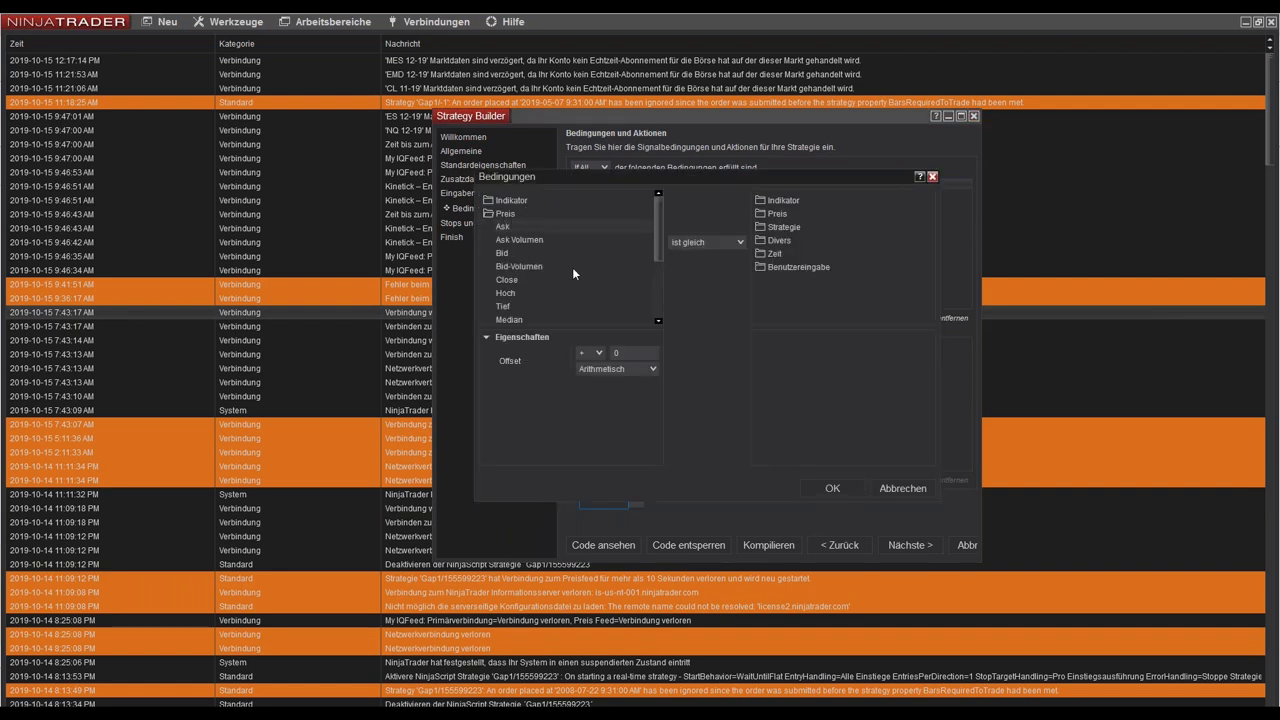
click(510, 280)
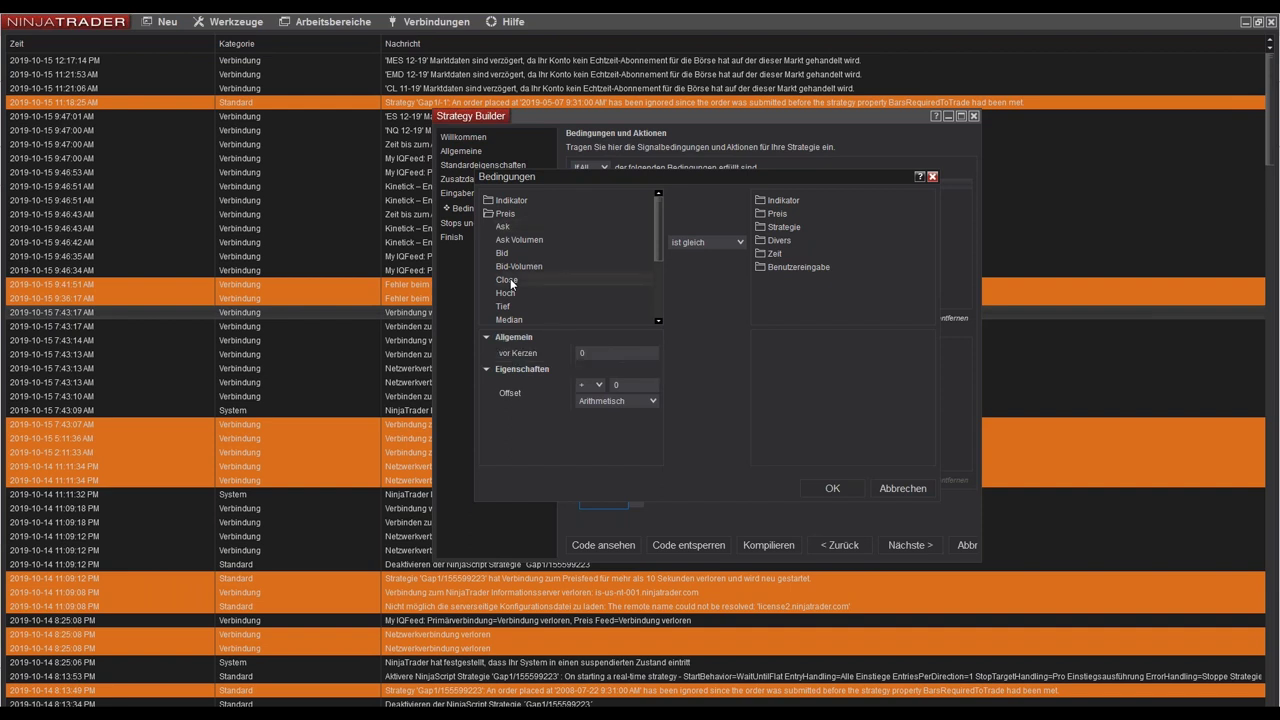
click(708, 243)
click(723, 276)
- Choose the DailySMA indicator as the comparison value for the Close price in the second condition
double_click(782, 201)
scroll(818, 237, down, 8)
scroll(828, 253, down, 3)
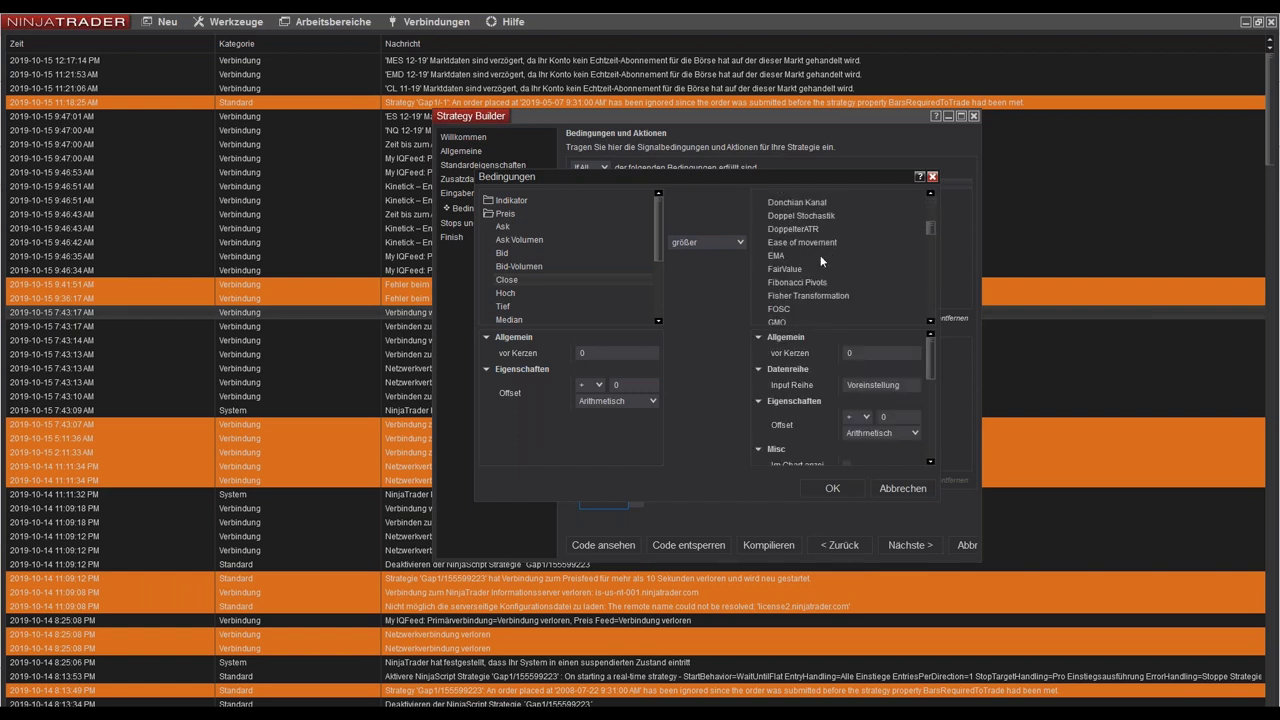
scroll(818, 260, up, 2)
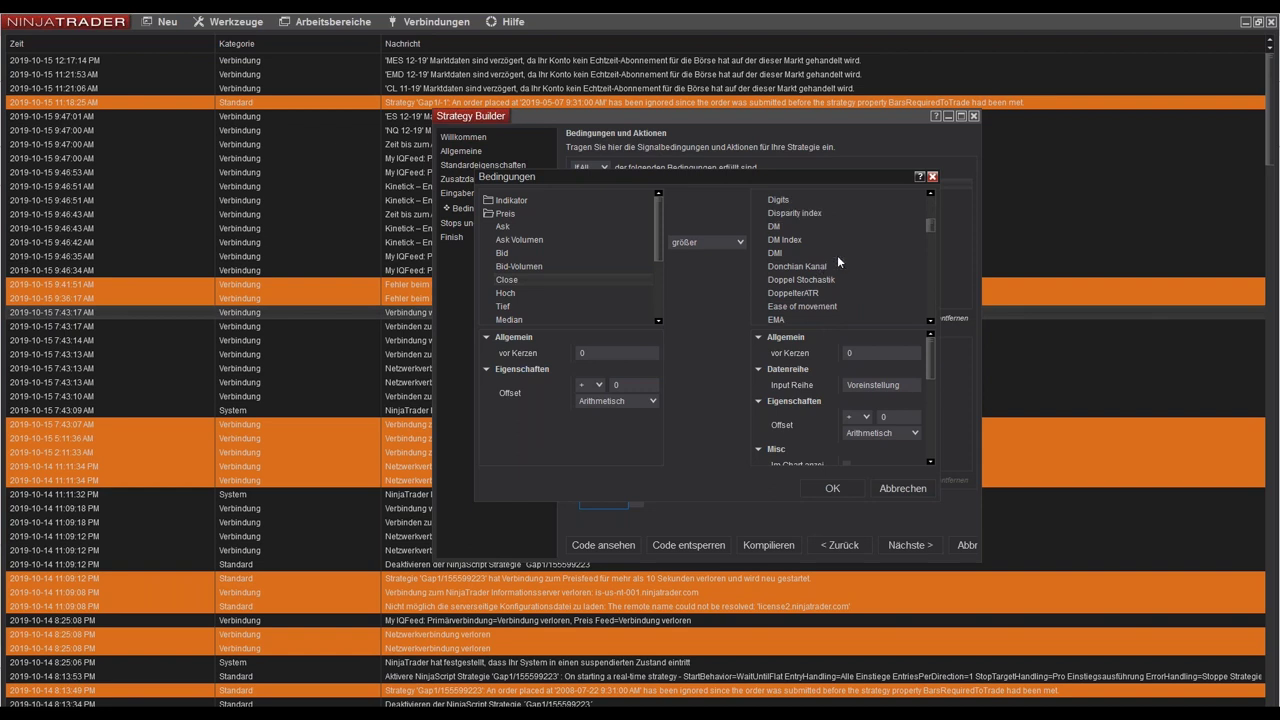
scroll(838, 261, up, 1)
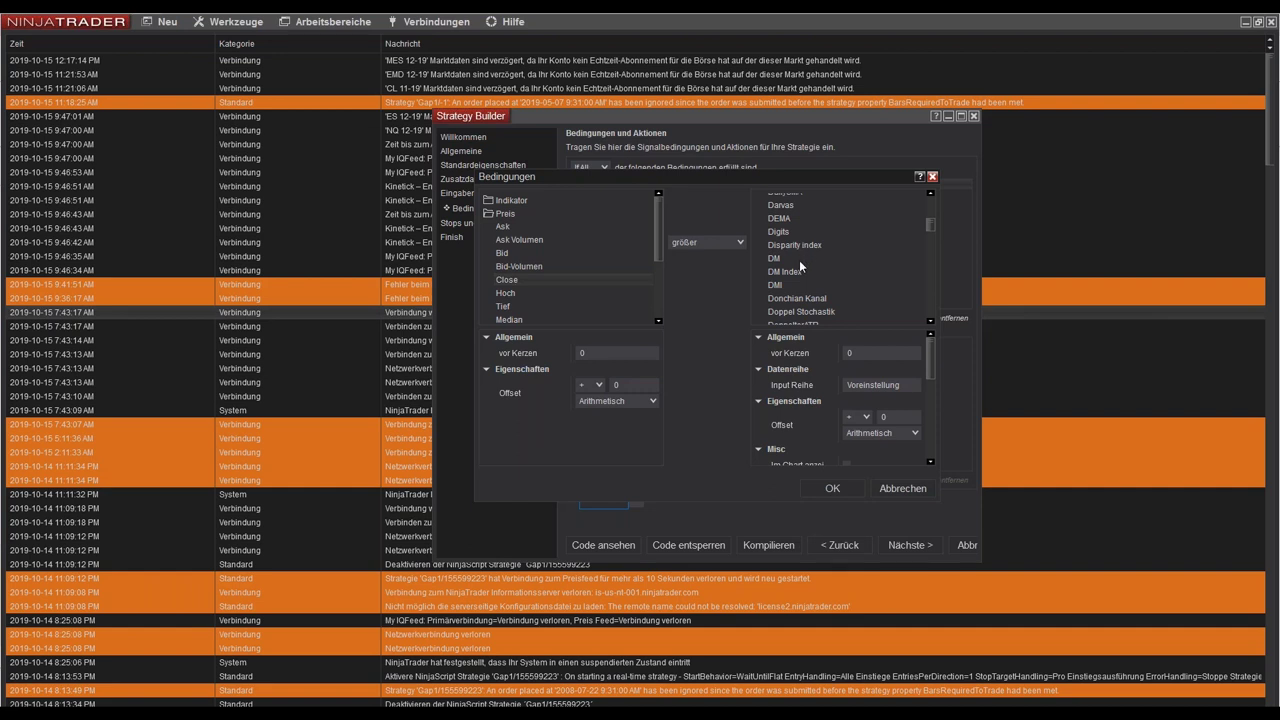
scroll(800, 260, up, 2)
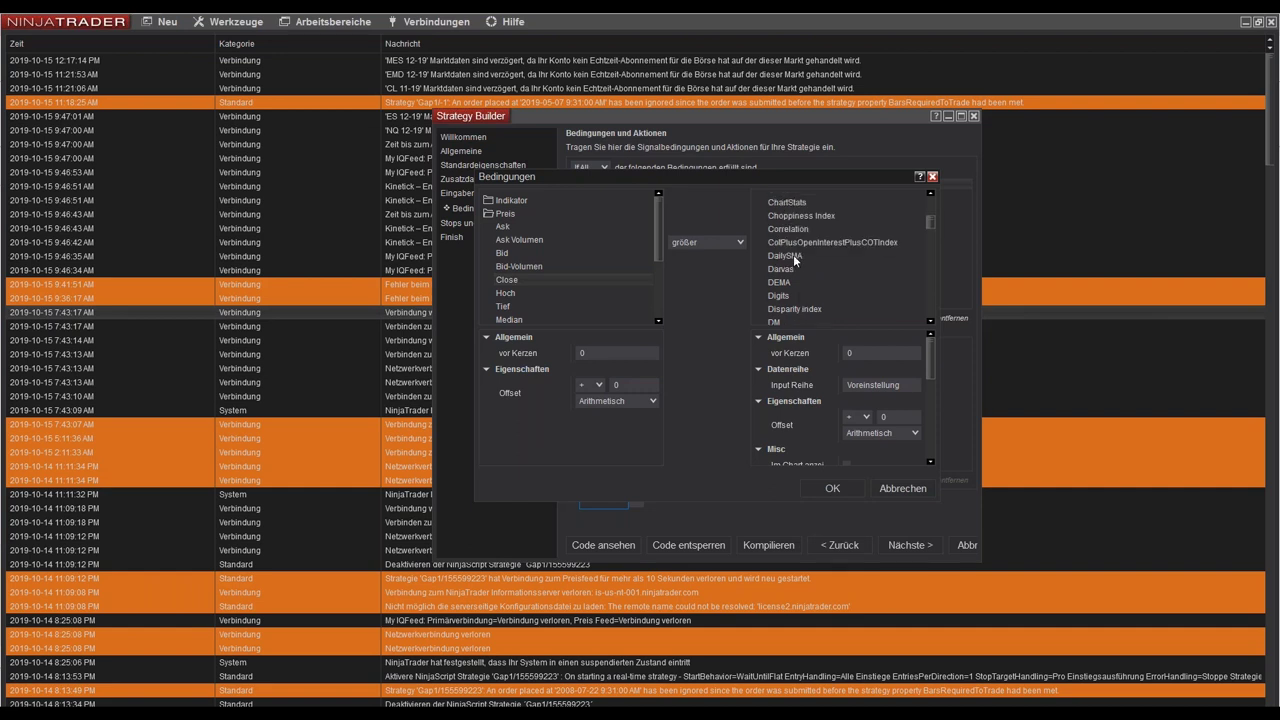
click(793, 254)
- Show the DailySMA in the chart, link its period to the Period user input, and accept the condition
drag(928, 350, 927, 390)
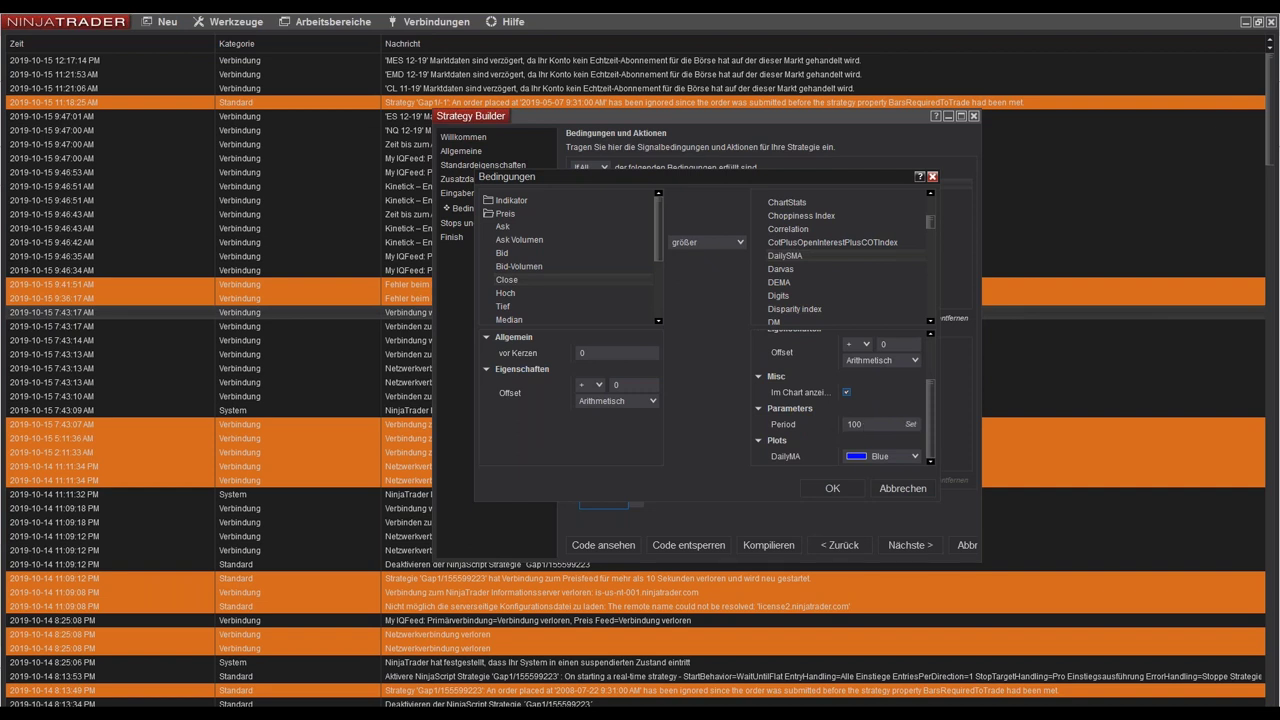
click(912, 427)
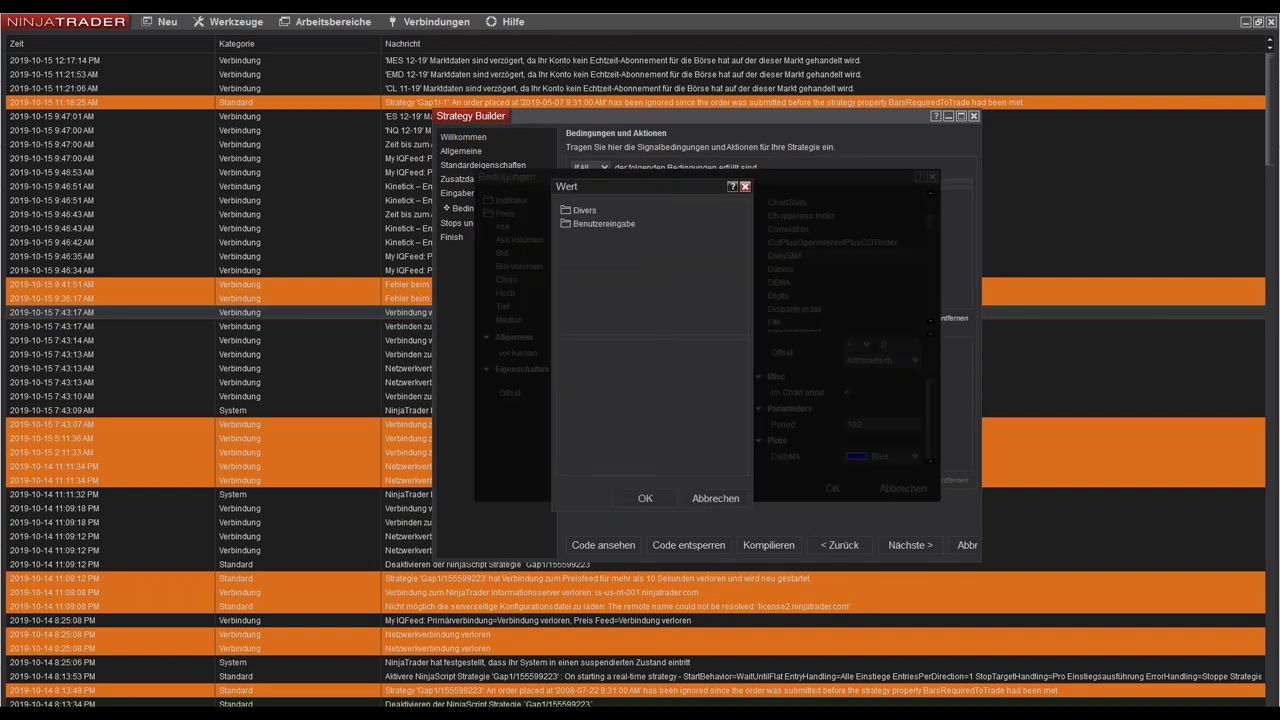
click(614, 222)
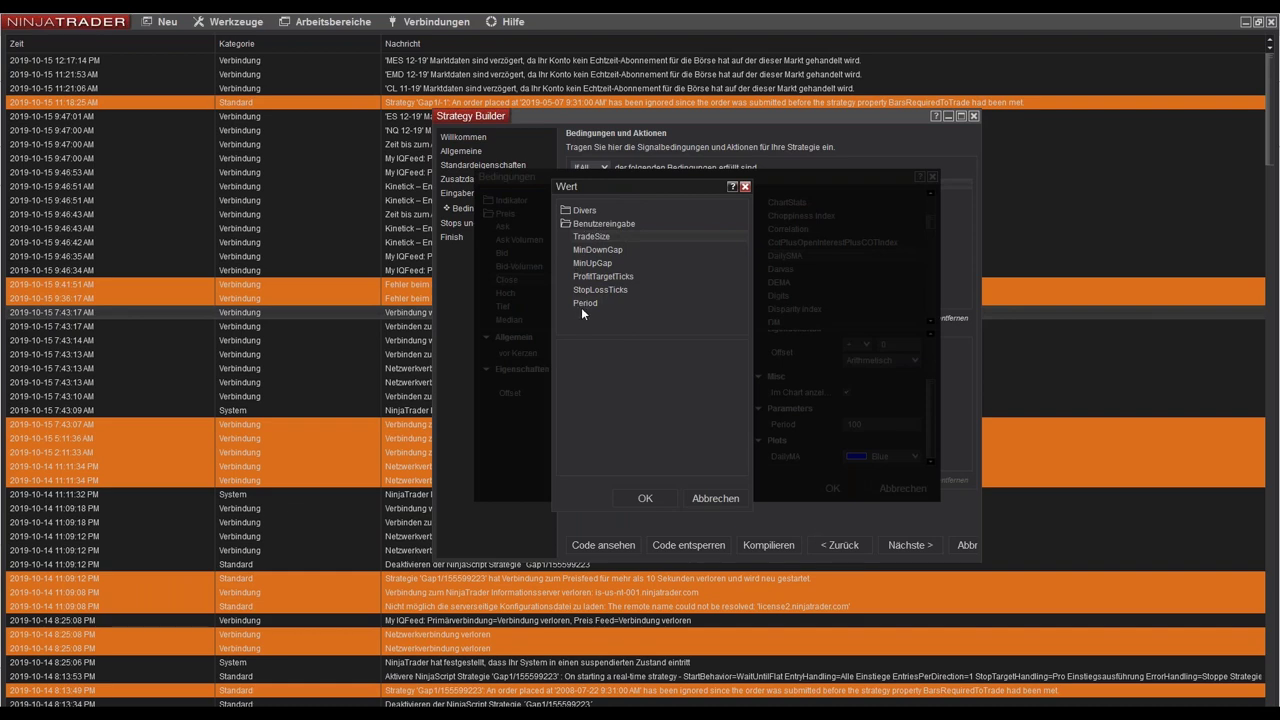
click(643, 497)
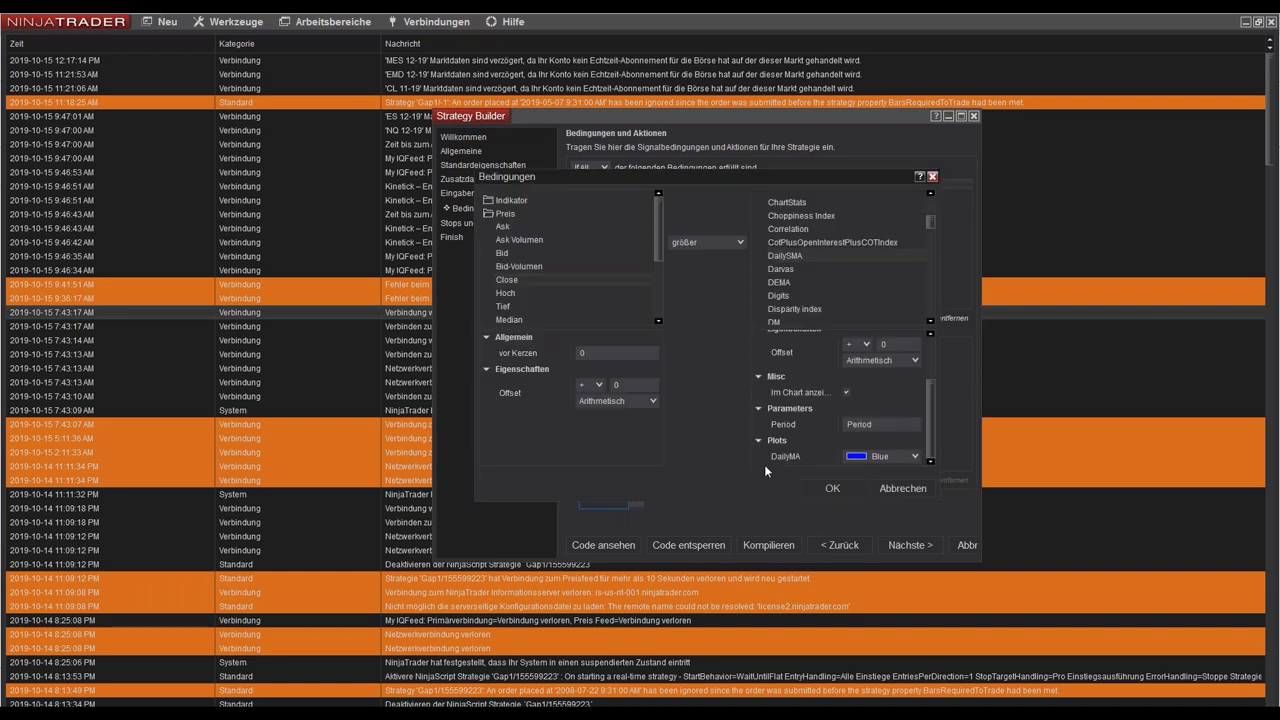
click(833, 489)
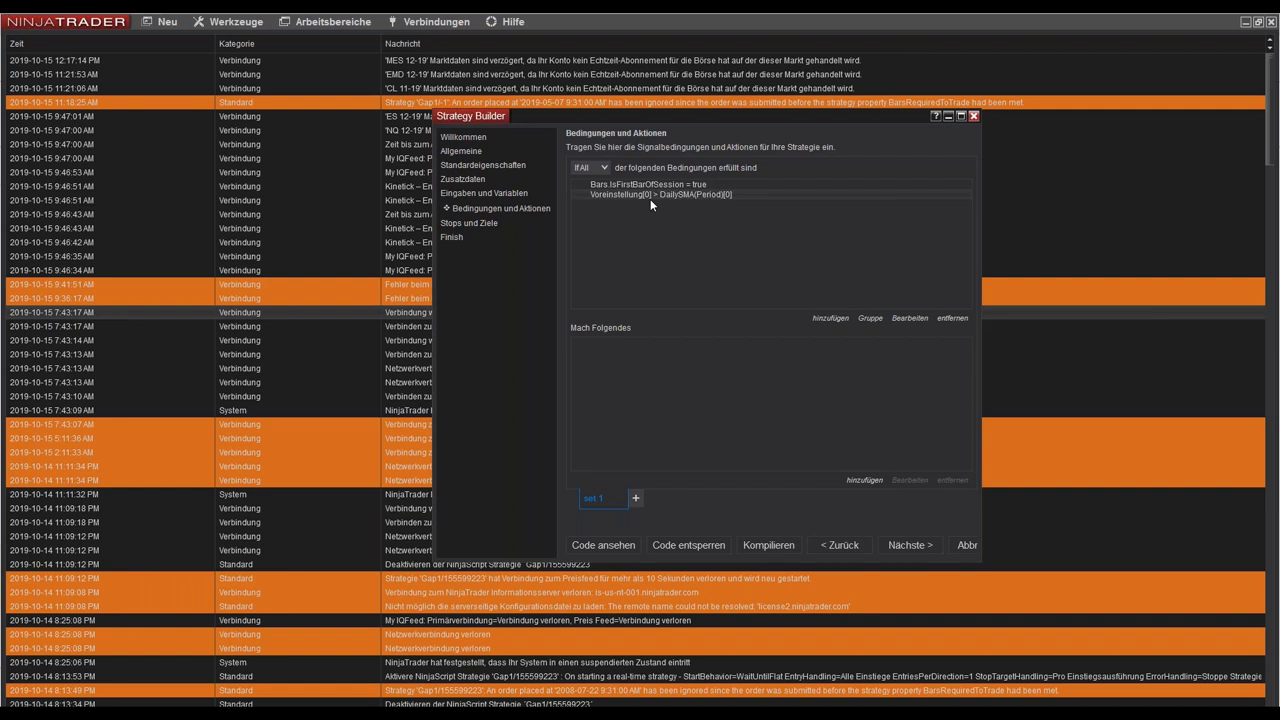
- Start a third condition in set 1 with the opening price (Eröffnung) and the greater-than operator (größer)
click(830, 318)
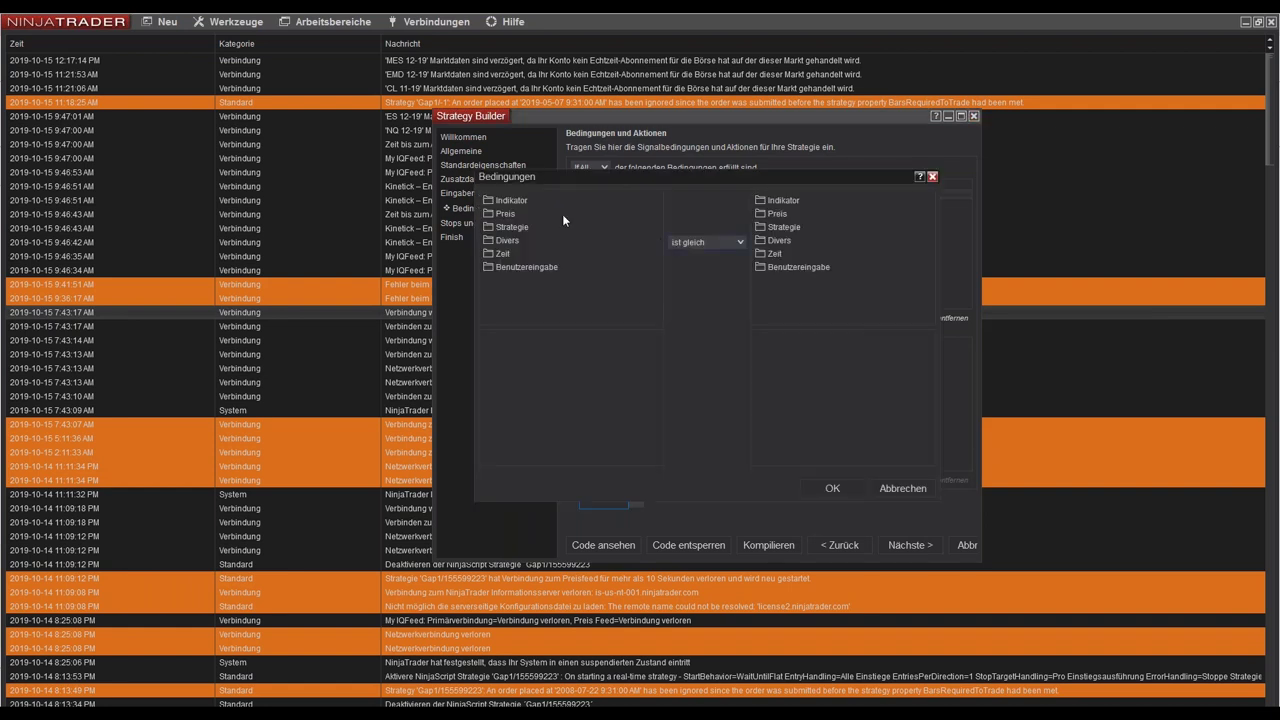
click(508, 214)
scroll(520, 275, down, 3)
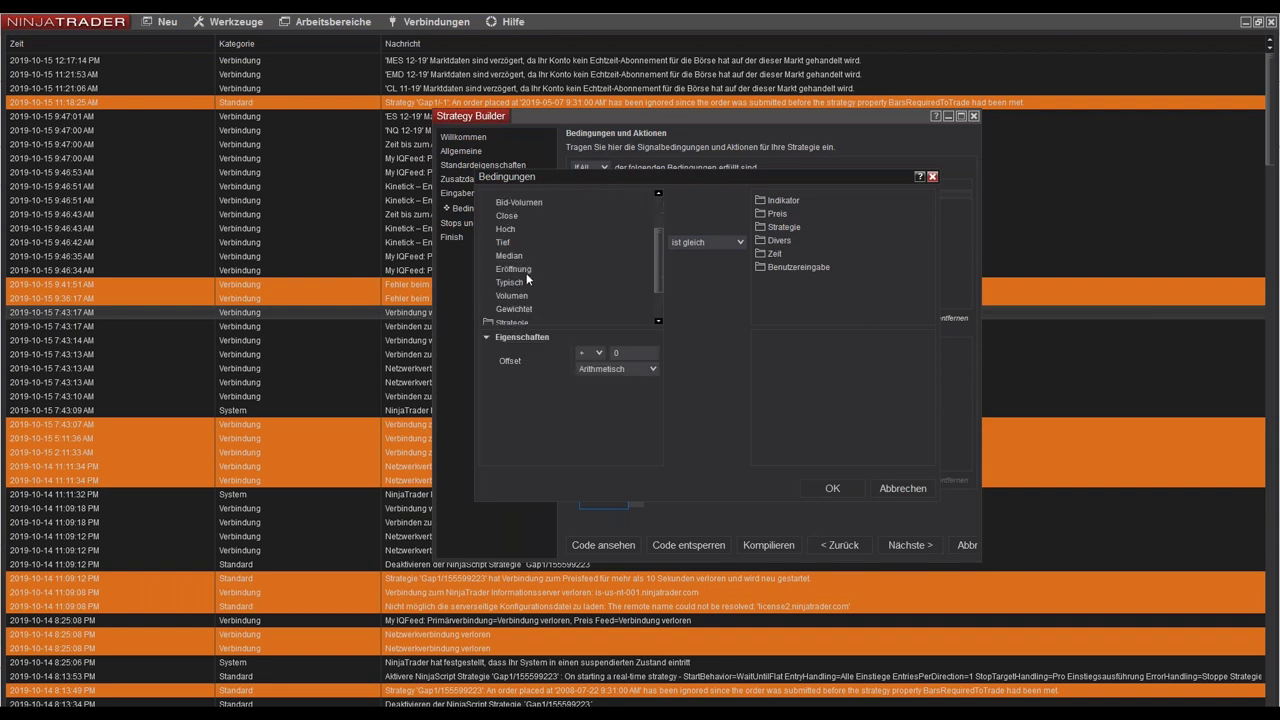
scroll(515, 235, up, 3)
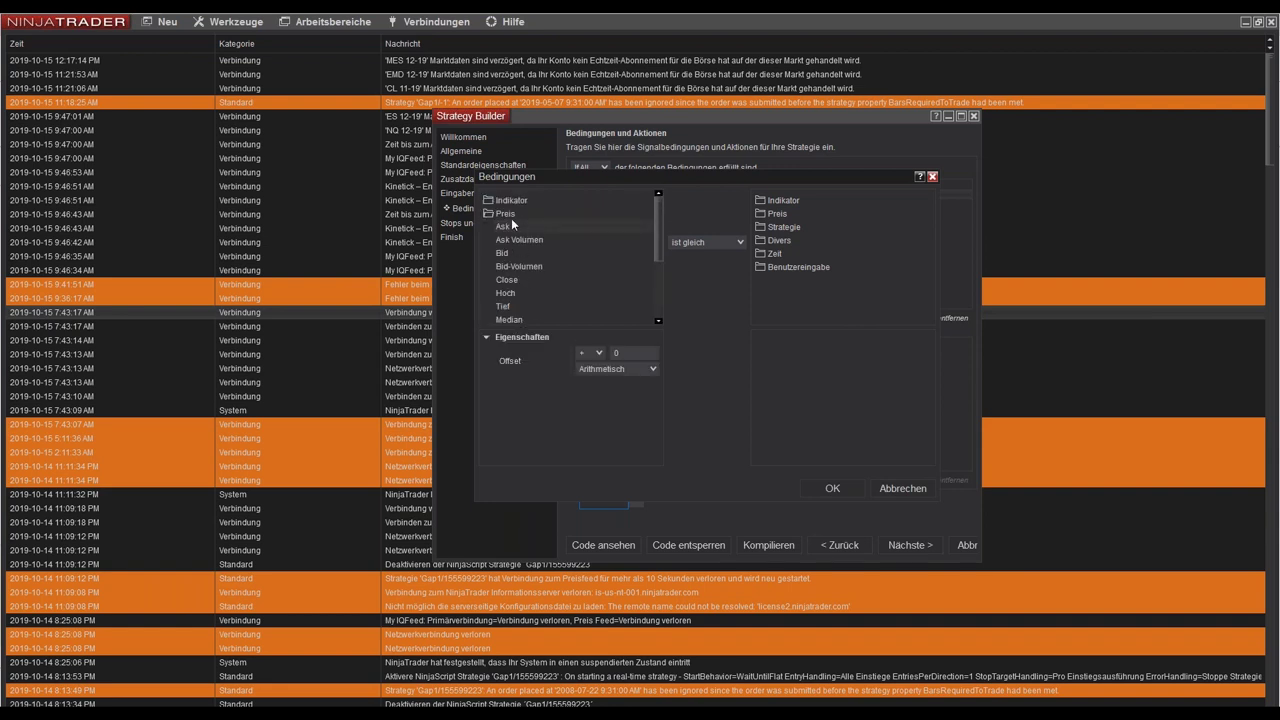
scroll(517, 282, down, 3)
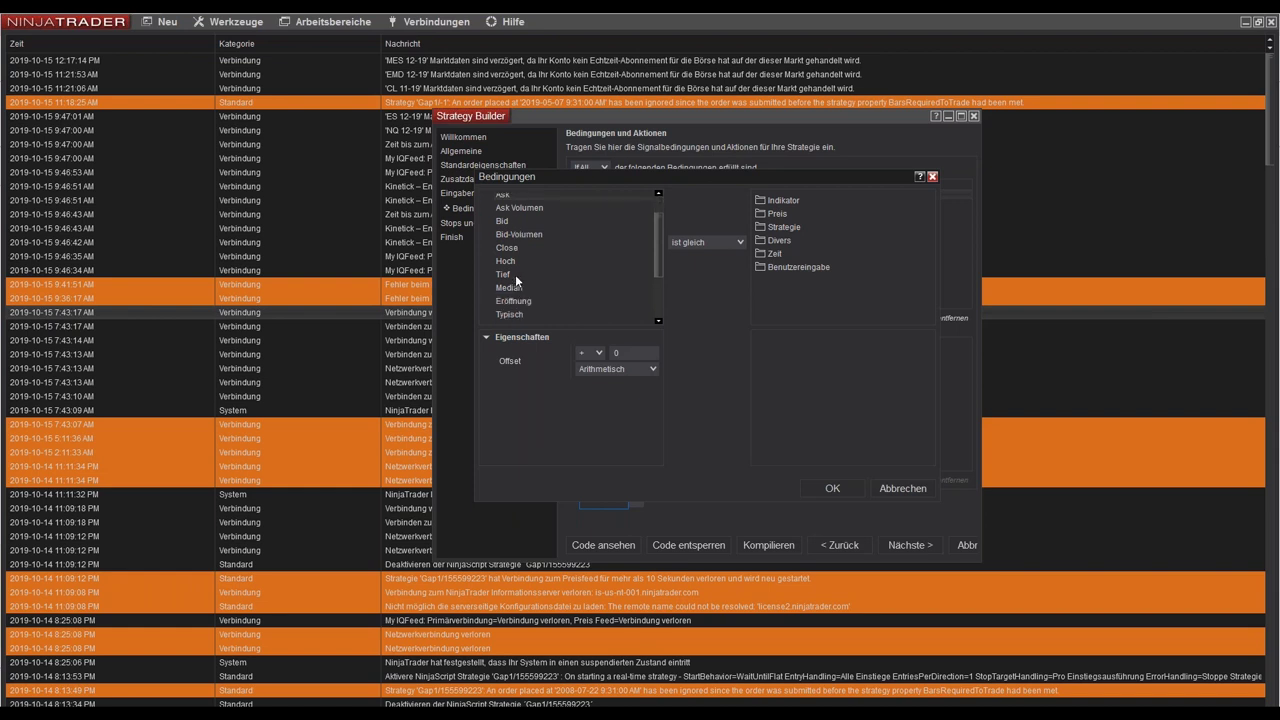
click(511, 301)
click(705, 243)
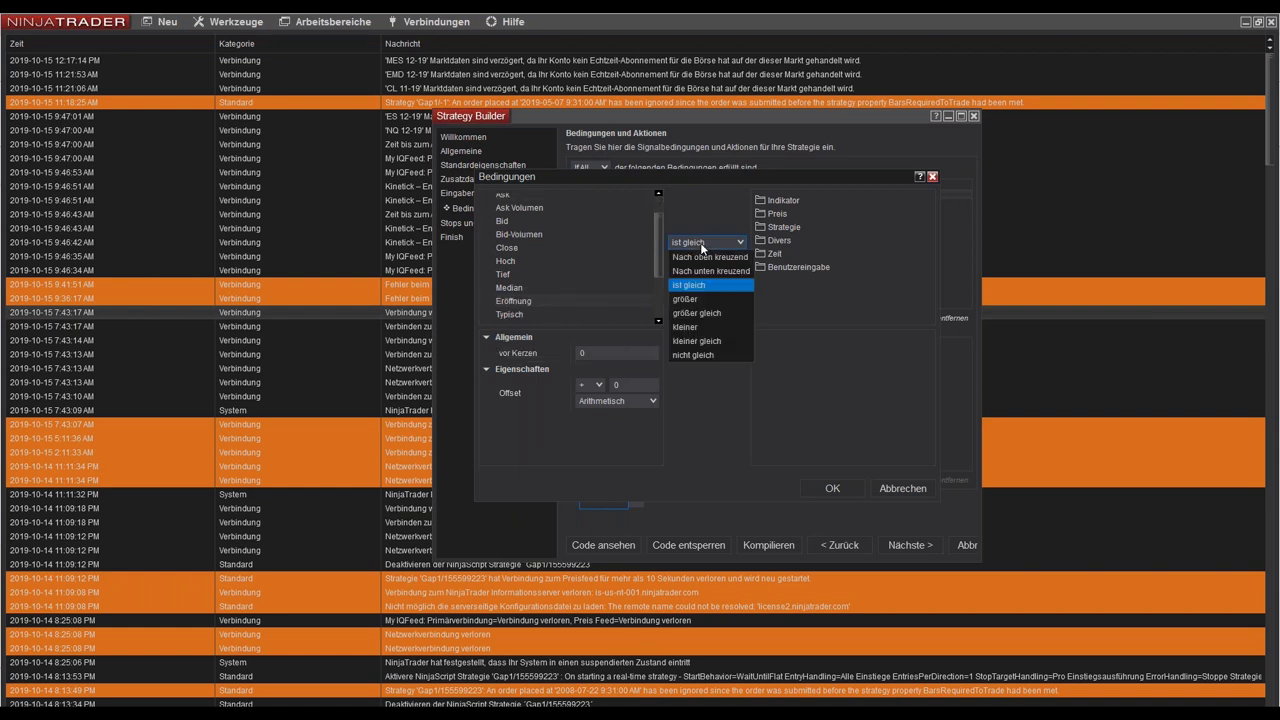
click(738, 268)
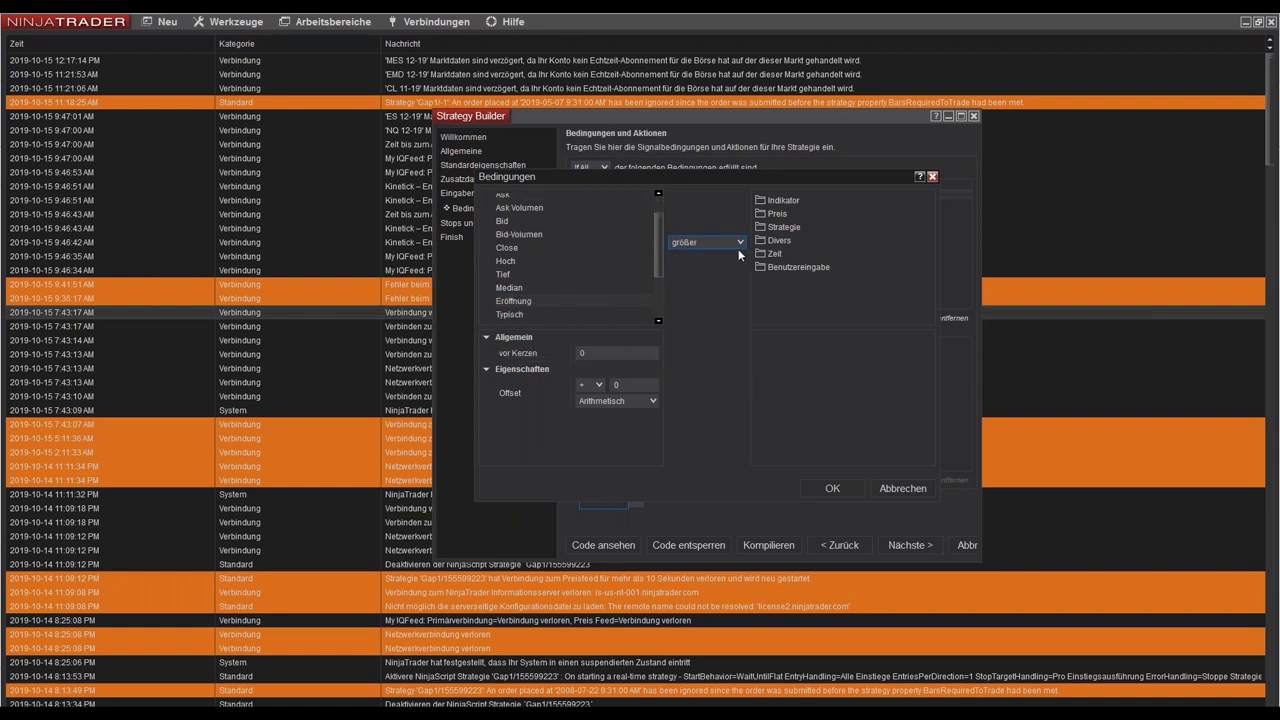
- Choose the PrevSessionHighLow indicator as the comparison value for the opening price
click(784, 202)
scroll(806, 242, down, 5)
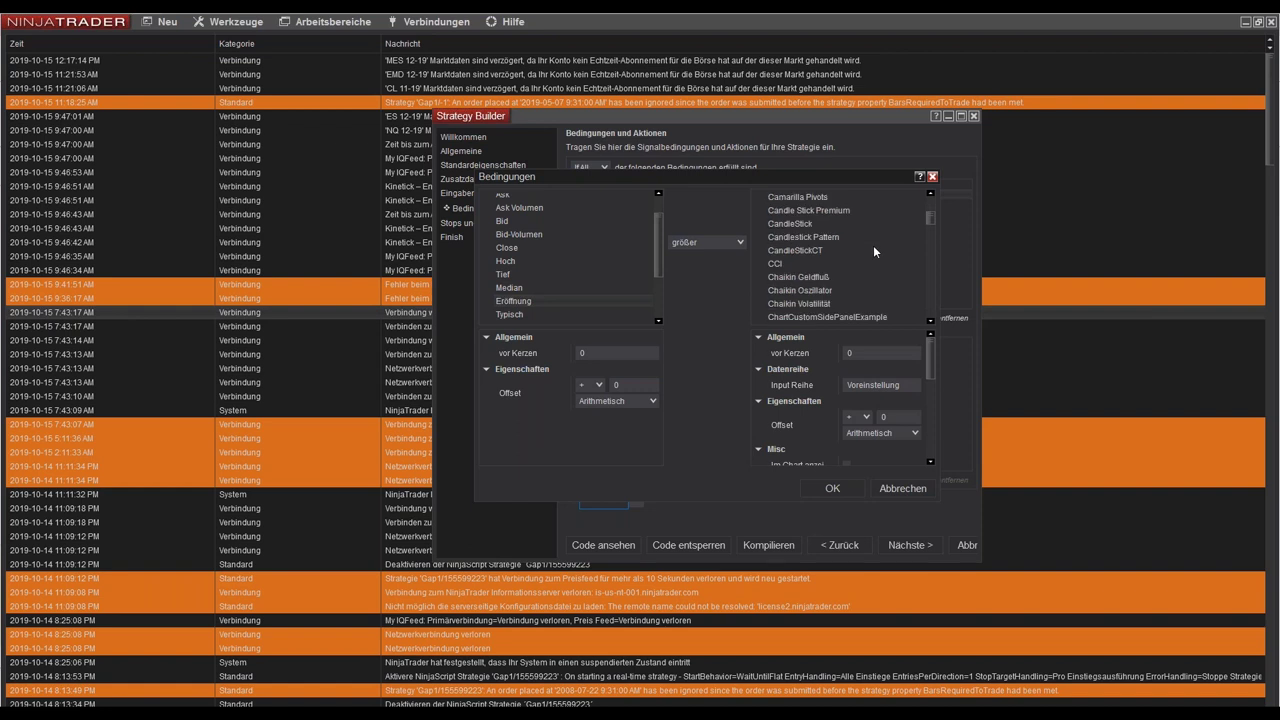
drag(934, 215, 931, 268)
scroll(826, 235, up, 5)
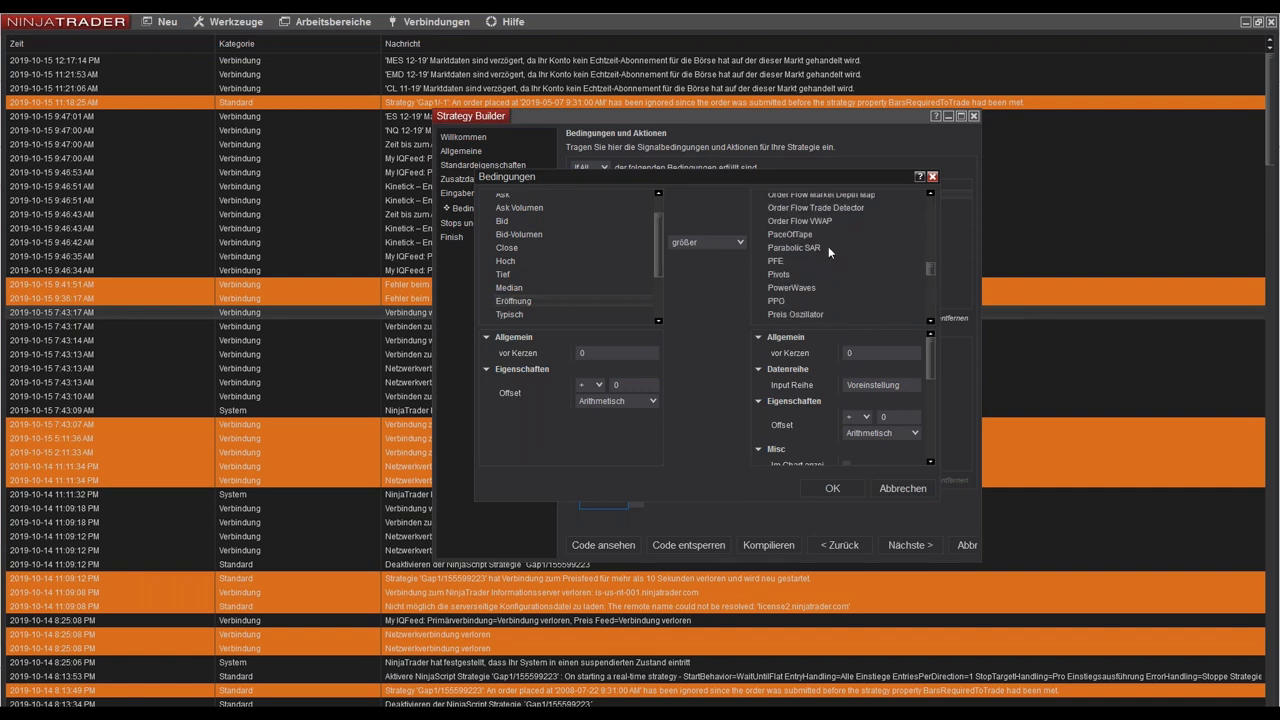
scroll(828, 246, down, 5)
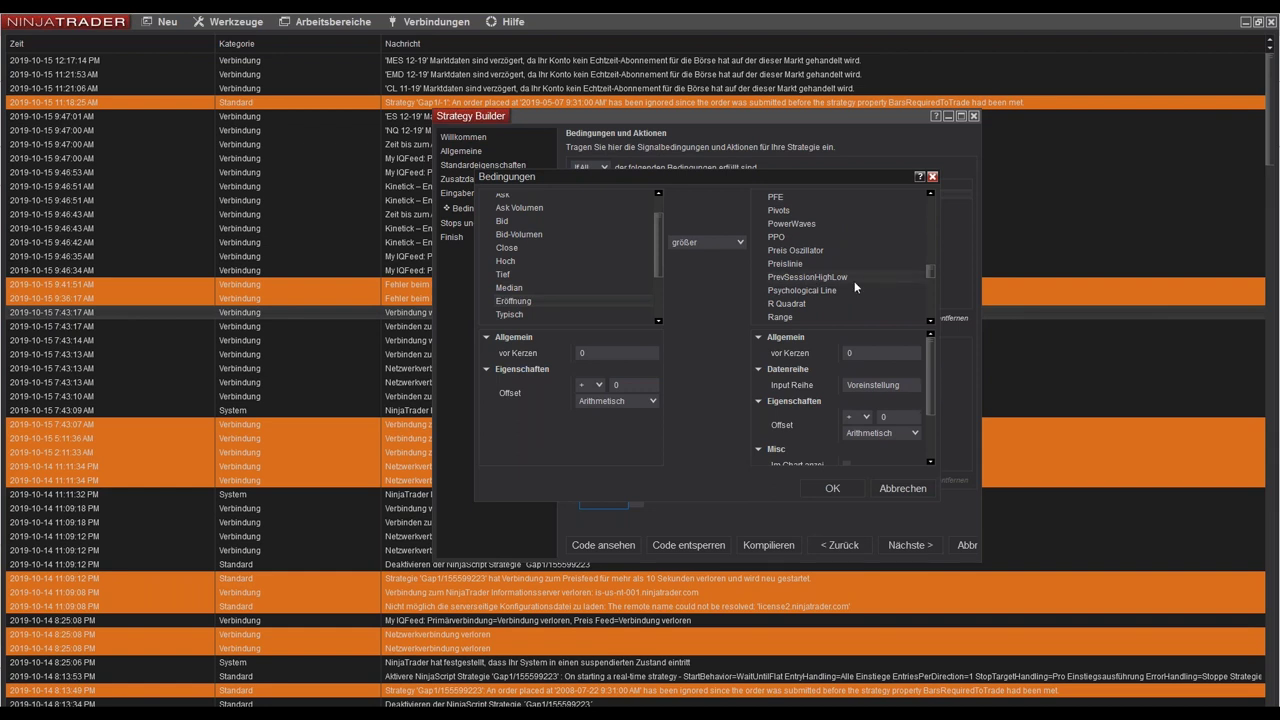
- Show PrevSessionHighLow in the chart, use its PrevSessionLow plot as the compared value, and accept the condition
drag(929, 354, 929, 394)
click(847, 392)
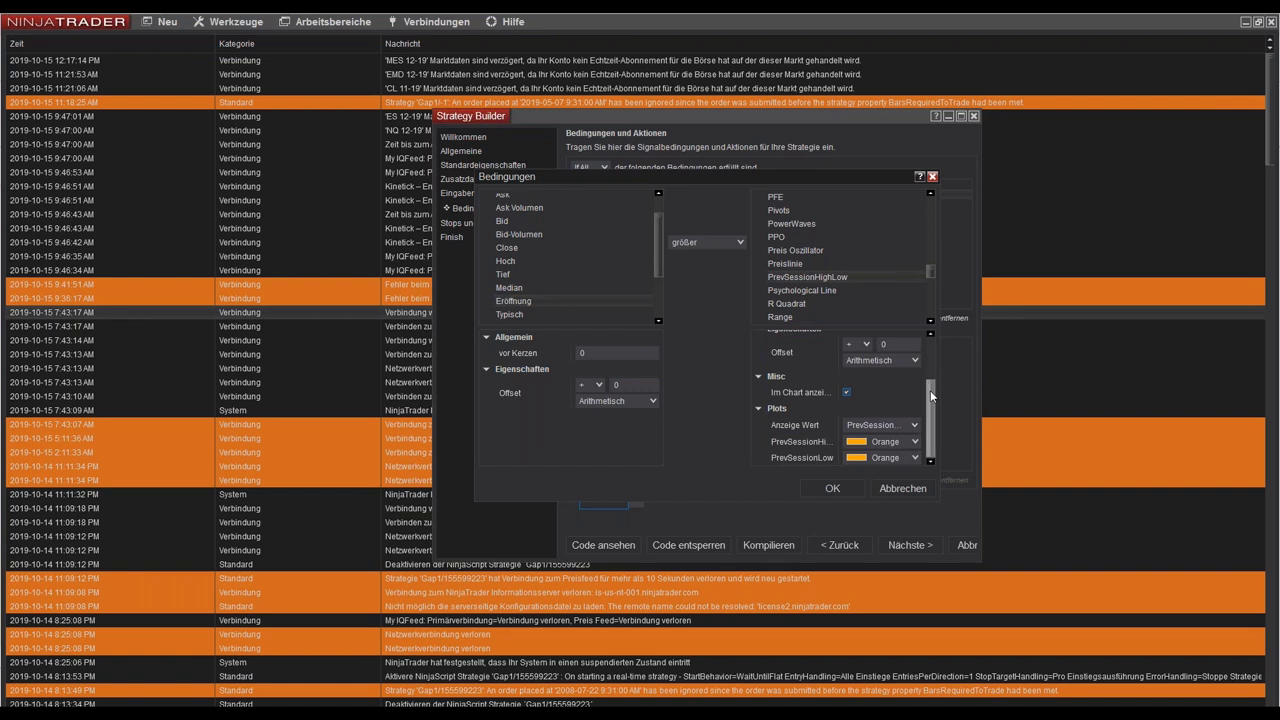
click(876, 424)
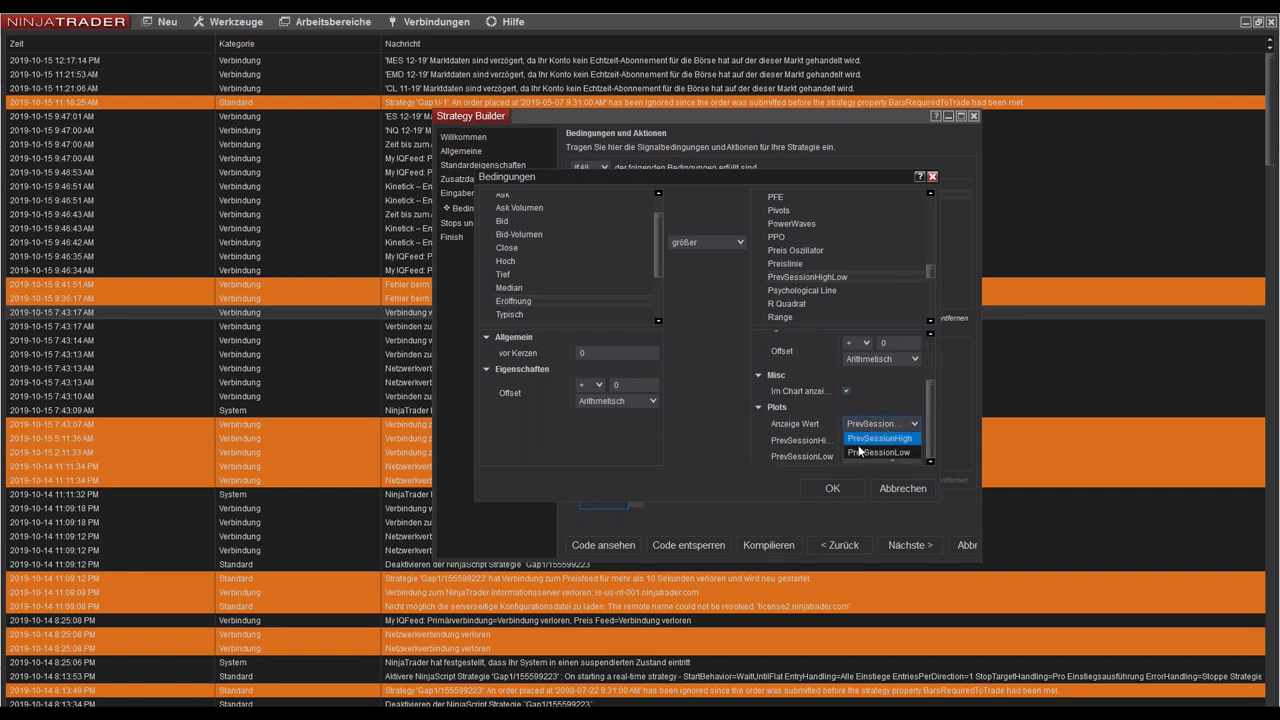
click(868, 453)
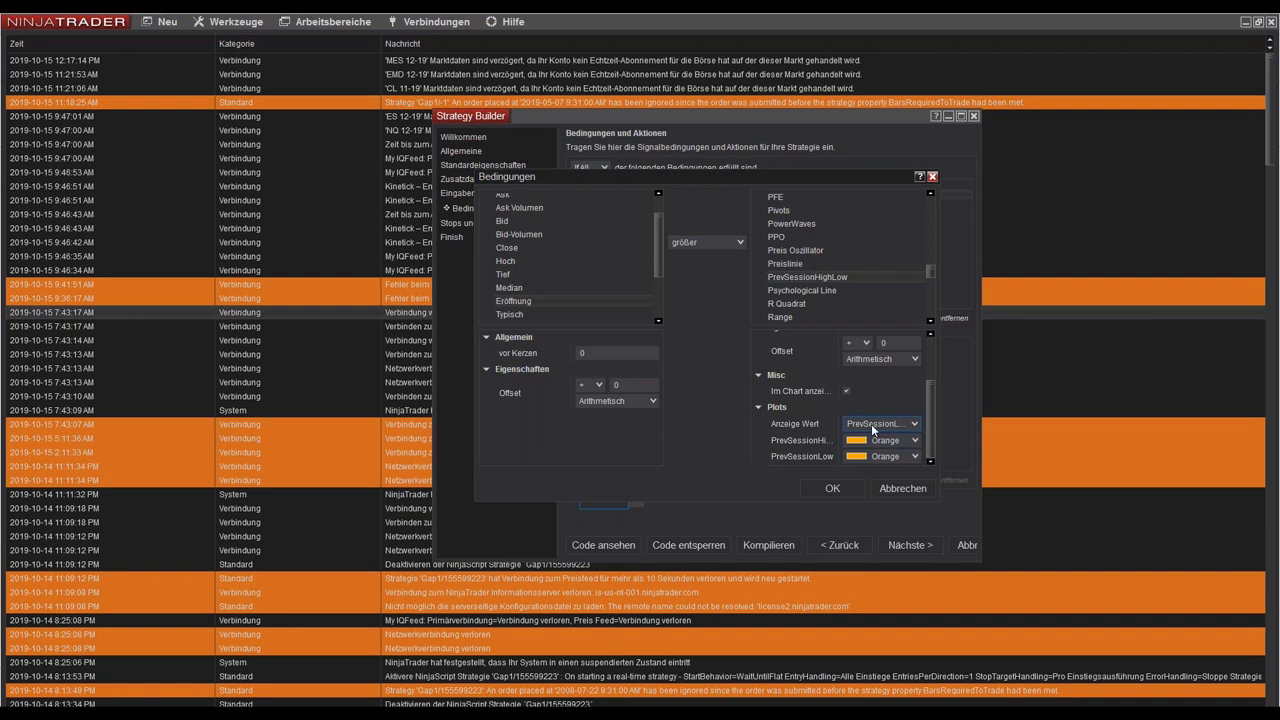
click(841, 488)
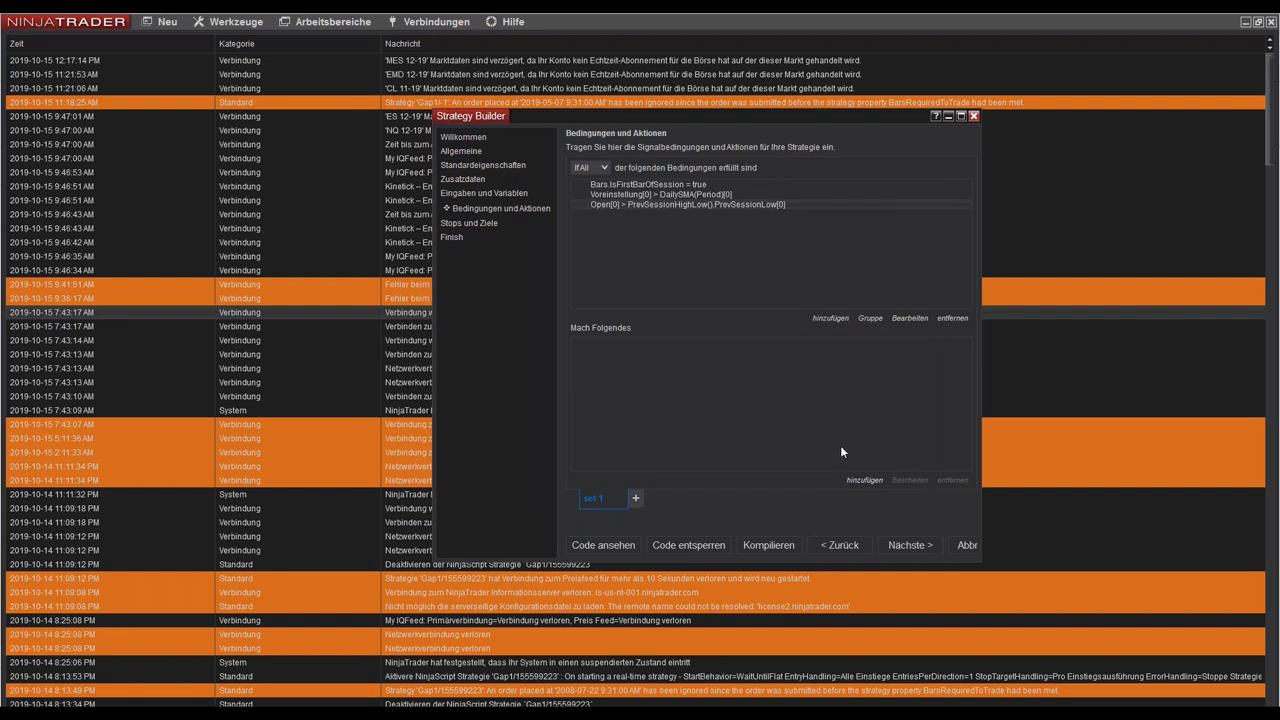
- Start a fourth condition in set 1 with the opening price (Eröffnung) and the less-than operator (kleiner)
click(830, 318)
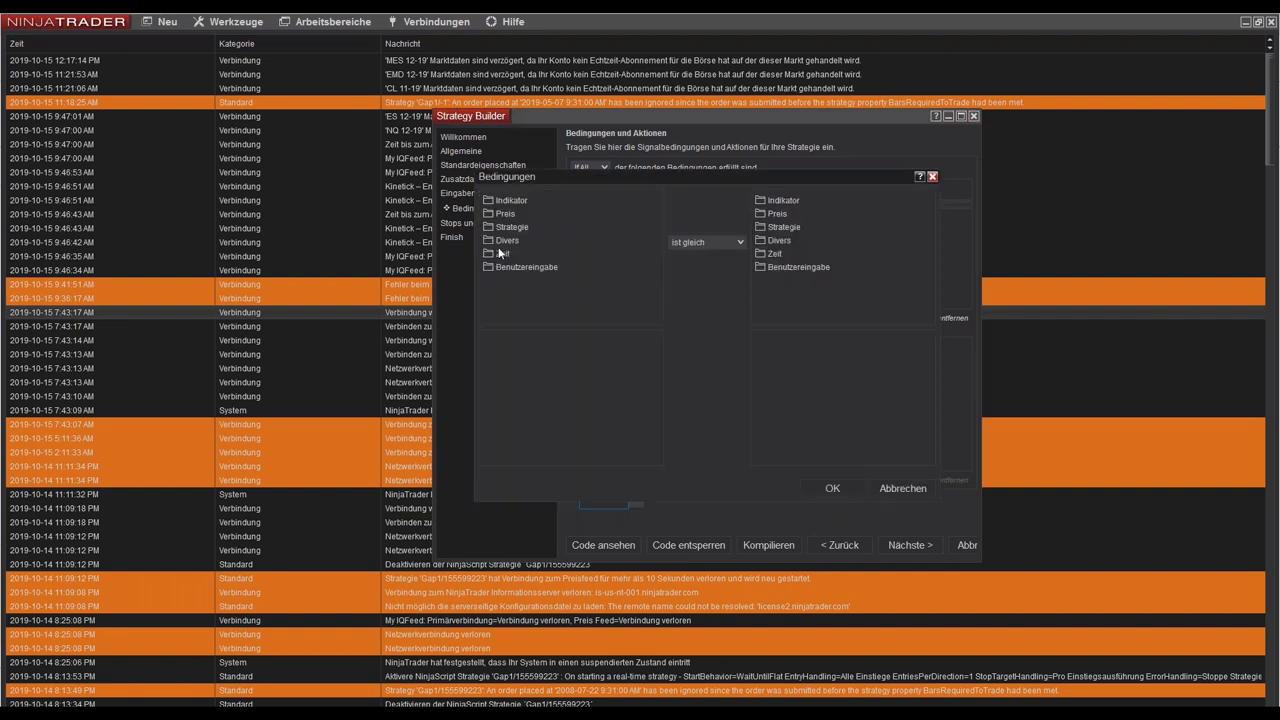
click(500, 212)
click(509, 224)
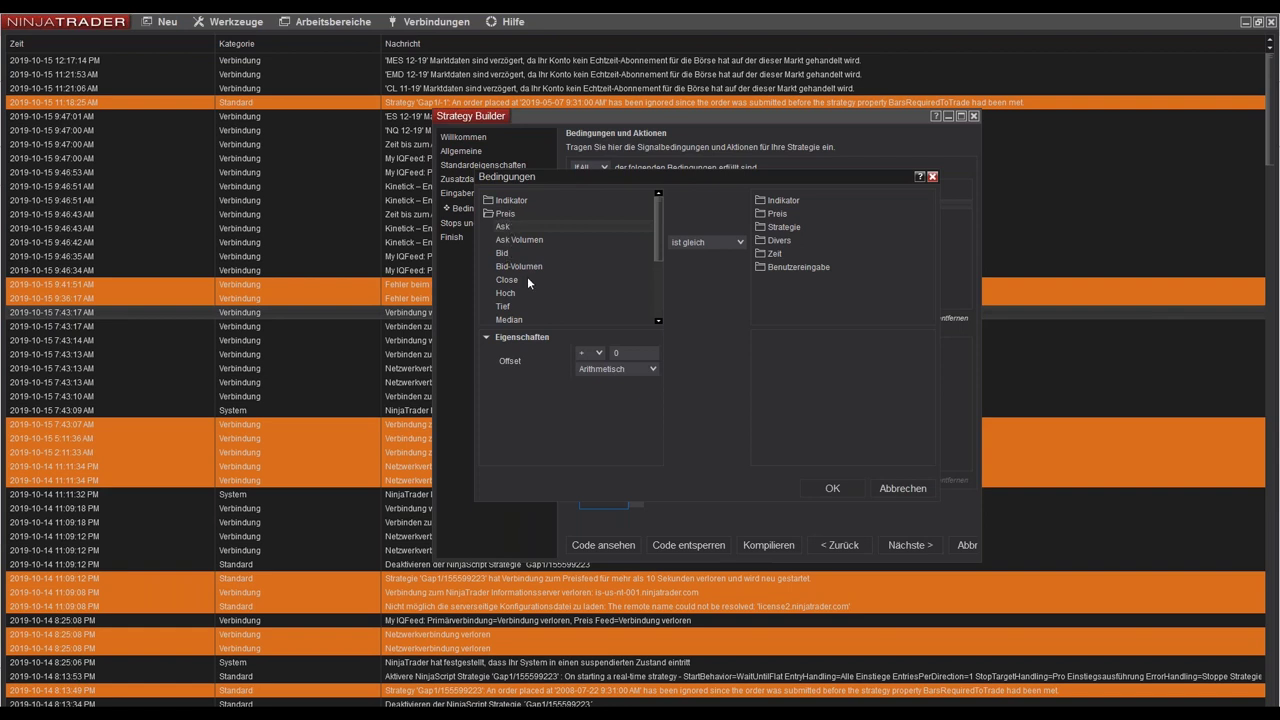
scroll(527, 280, down, 2)
click(521, 273)
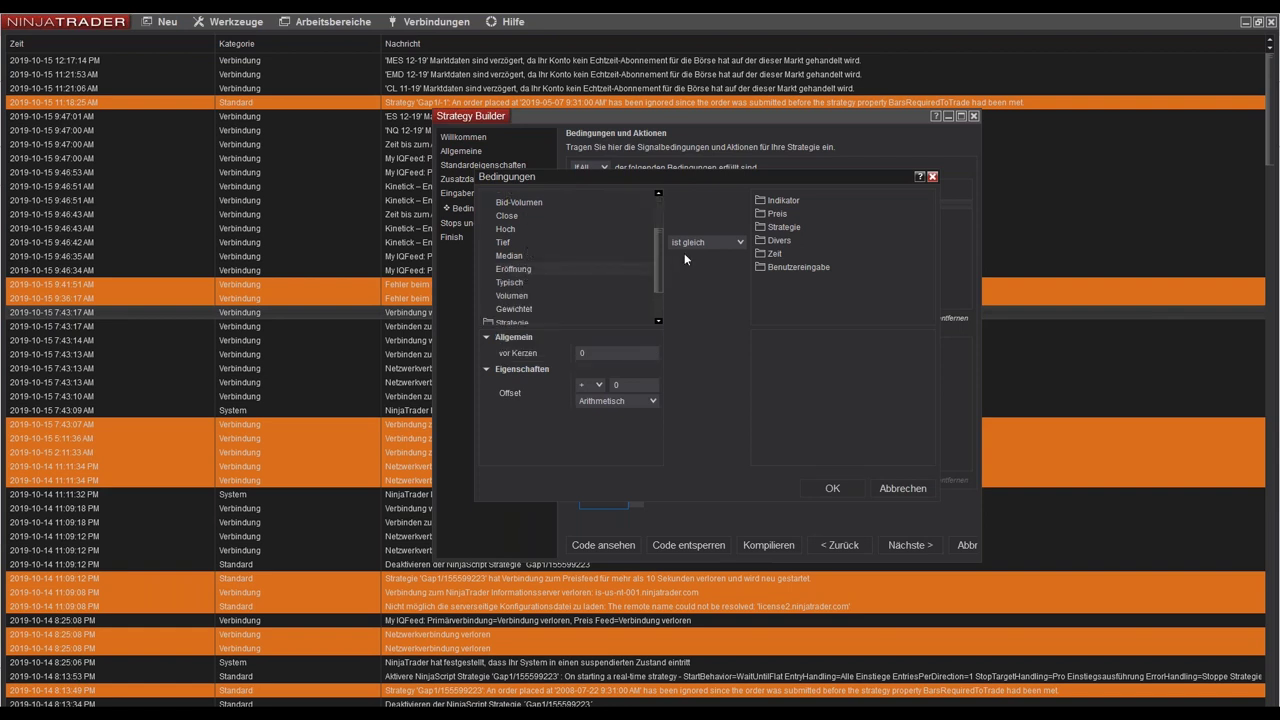
click(691, 244)
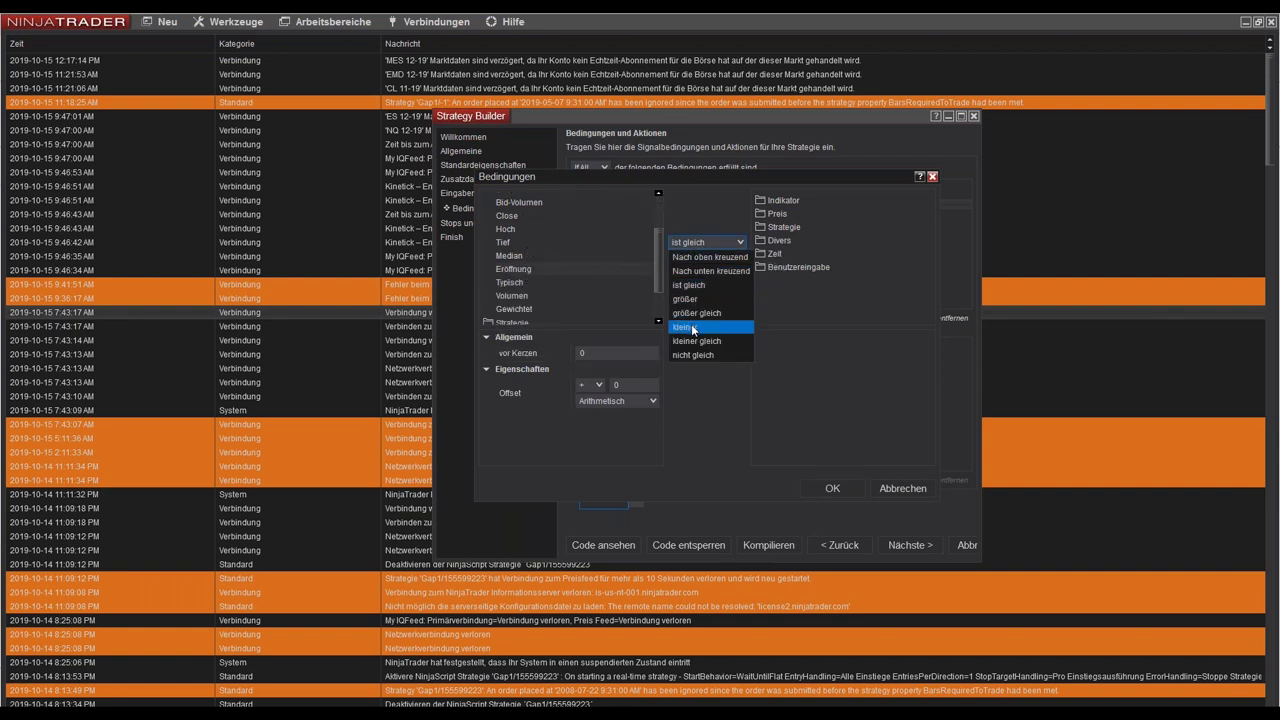
click(686, 327)
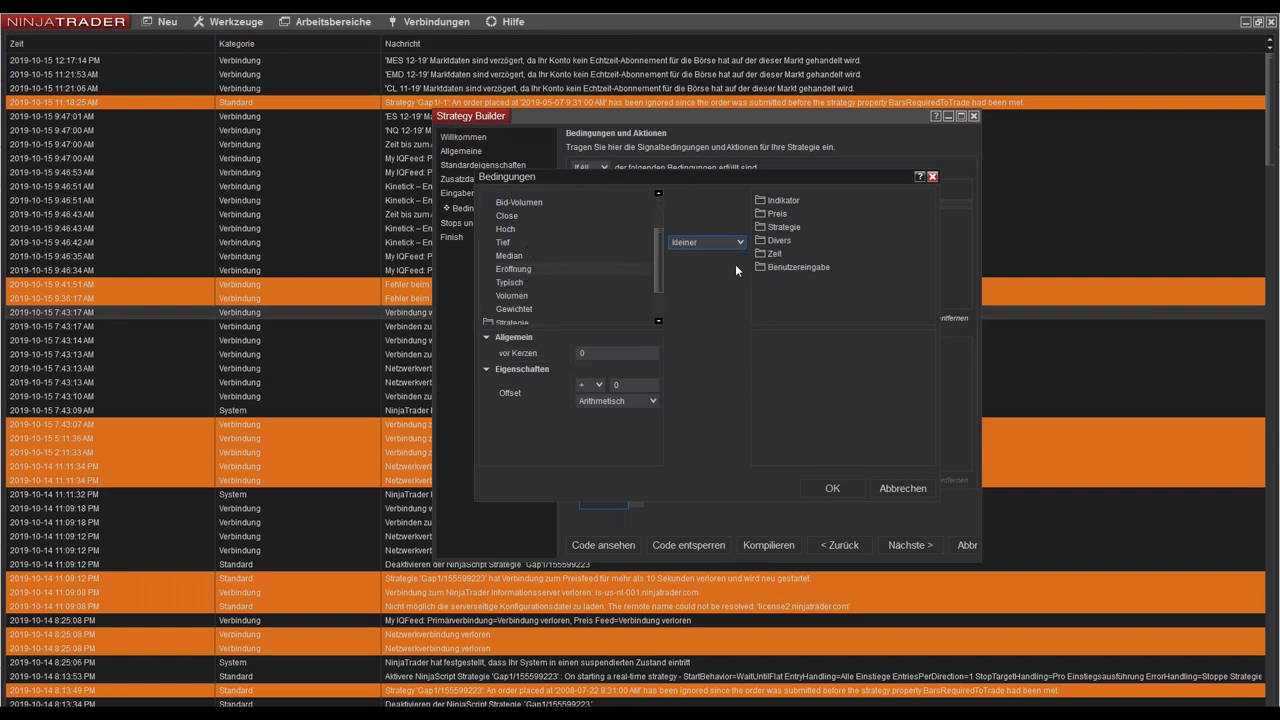
- Compare the opening price with the Close price from 1 bar ago (vor Kerzen)
click(770, 212)
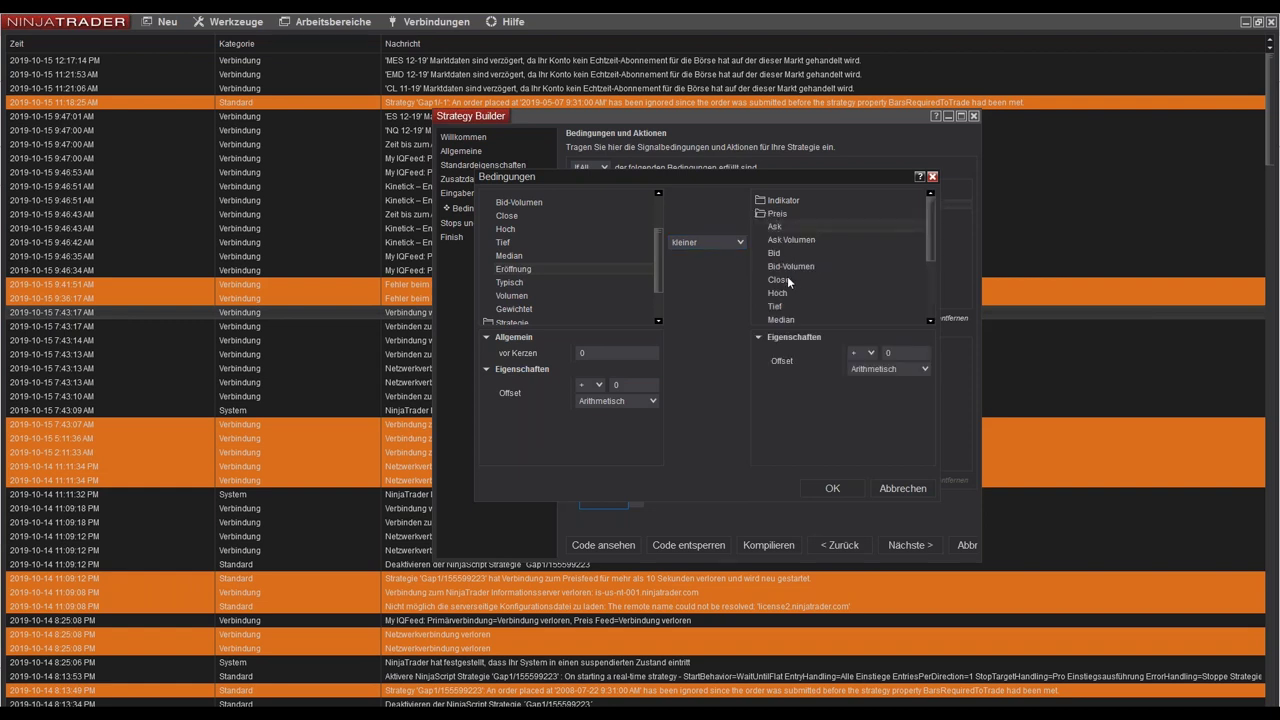
click(779, 280)
double_click(855, 353)
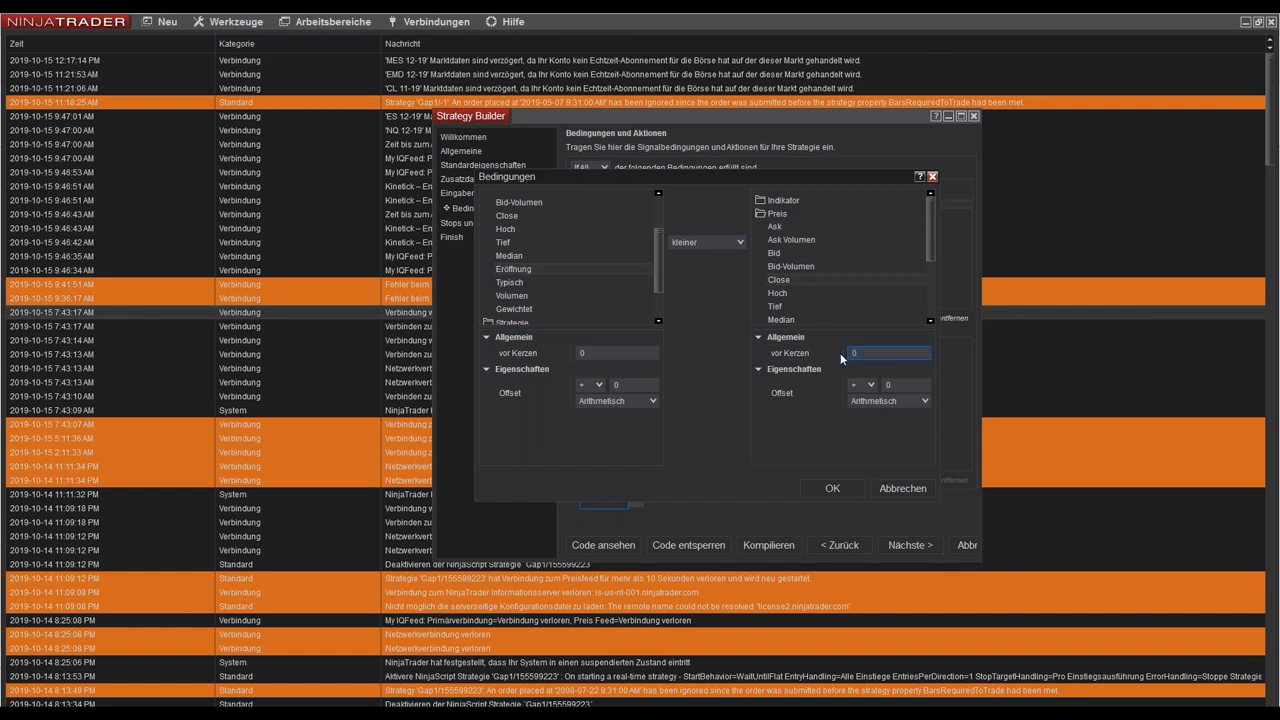
text(1)
- Offset the compared Close price in Ticks by the MinDownGap user input and accept the condition
click(878, 401)
click(872, 456)
click(920, 386)
click(920, 388)
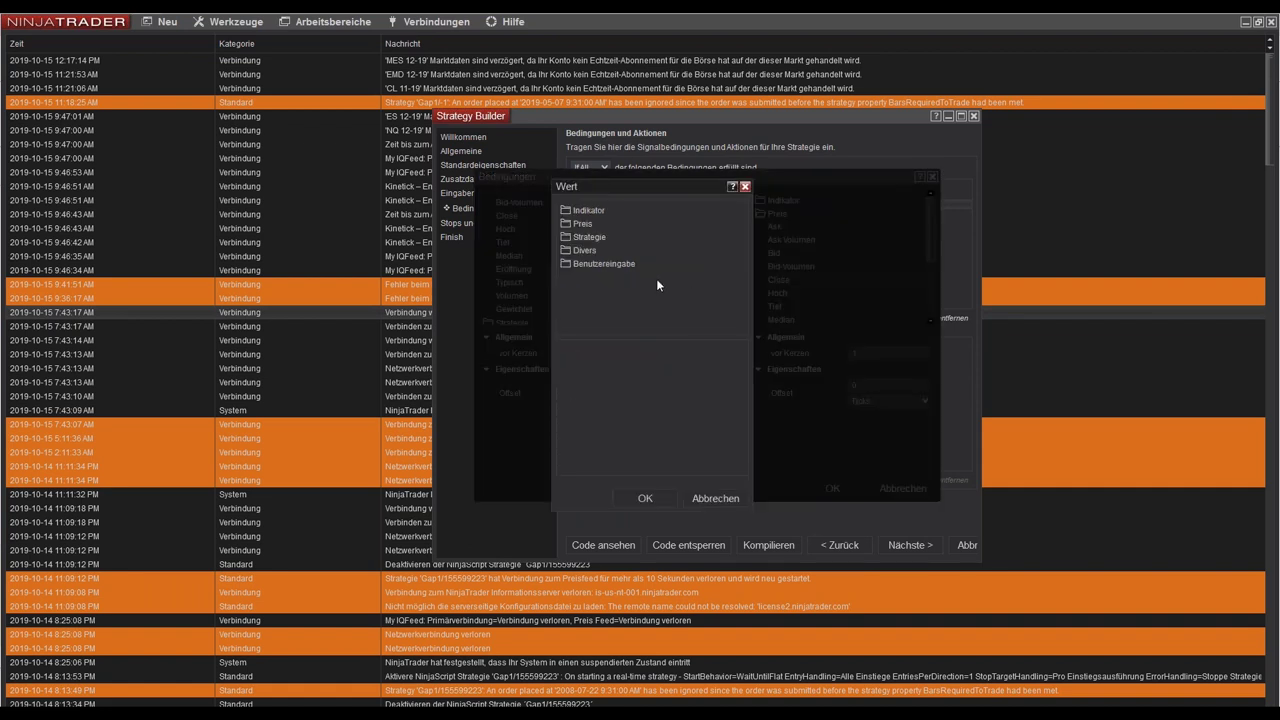
click(613, 263)
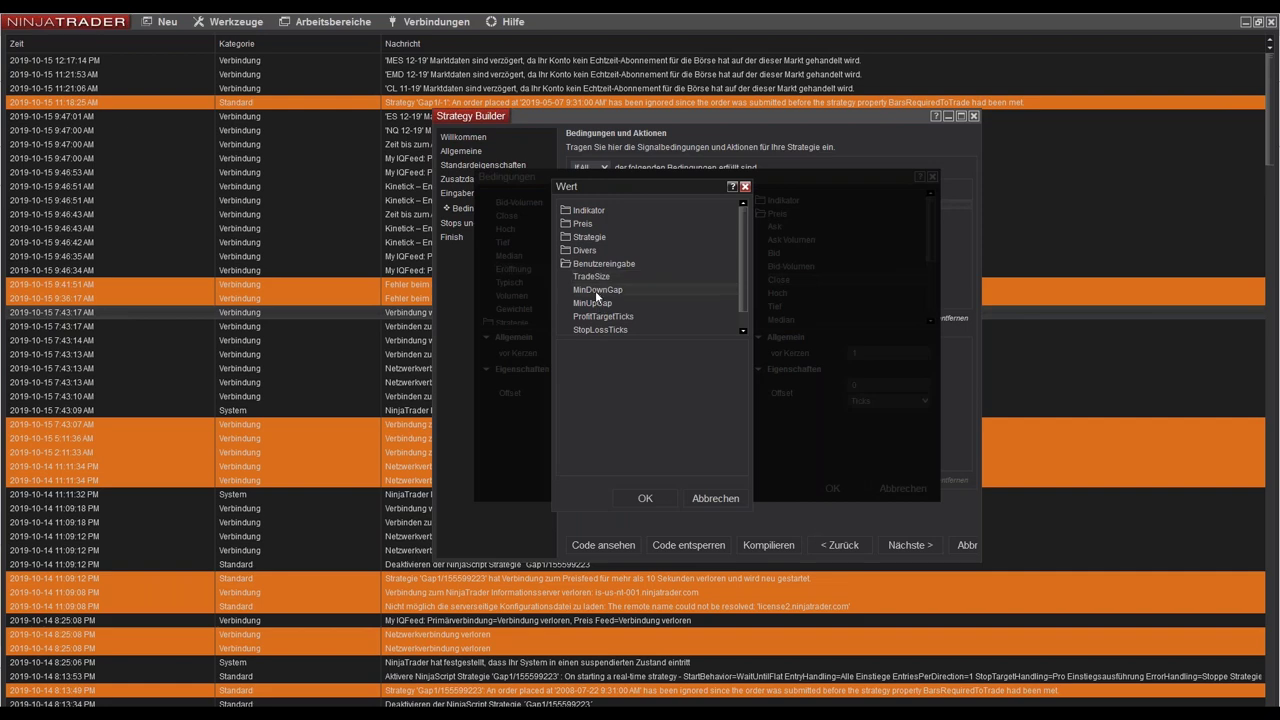
click(645, 498)
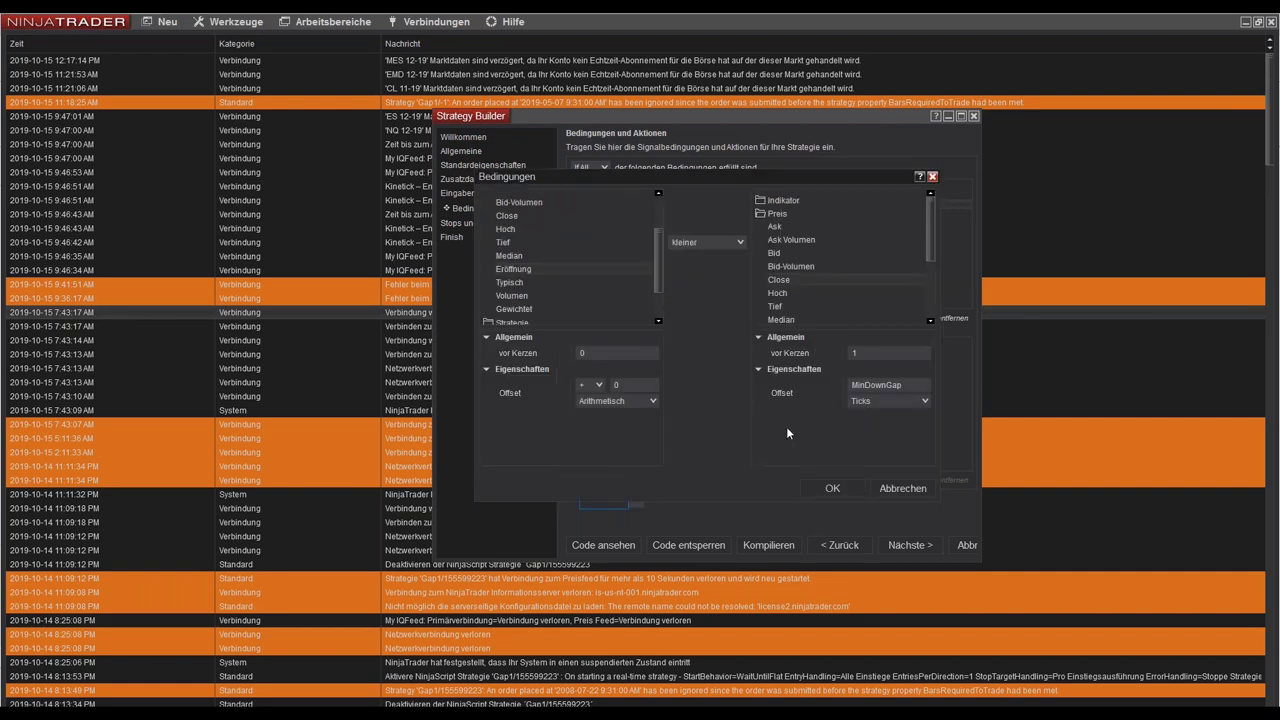
click(818, 486)
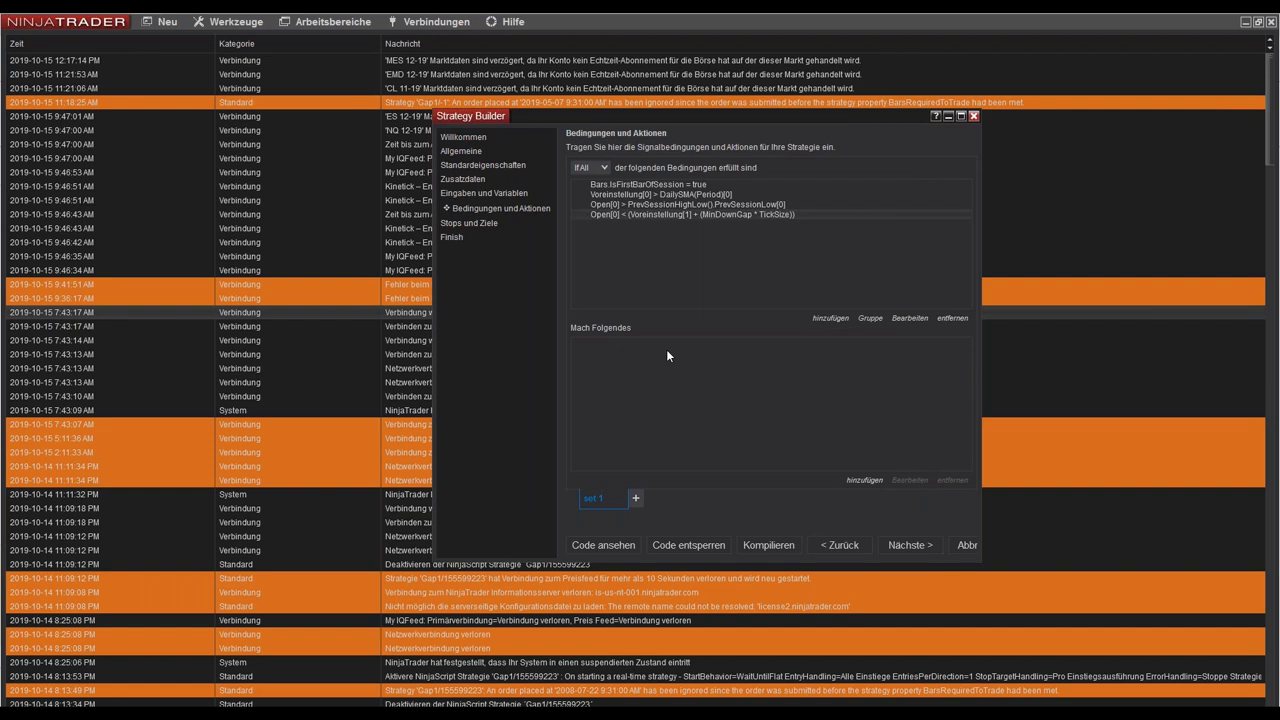
- Add a long entry action (Eingehen Longposition) to set 1 with the TradeSize user input as its quantity
click(864, 480)
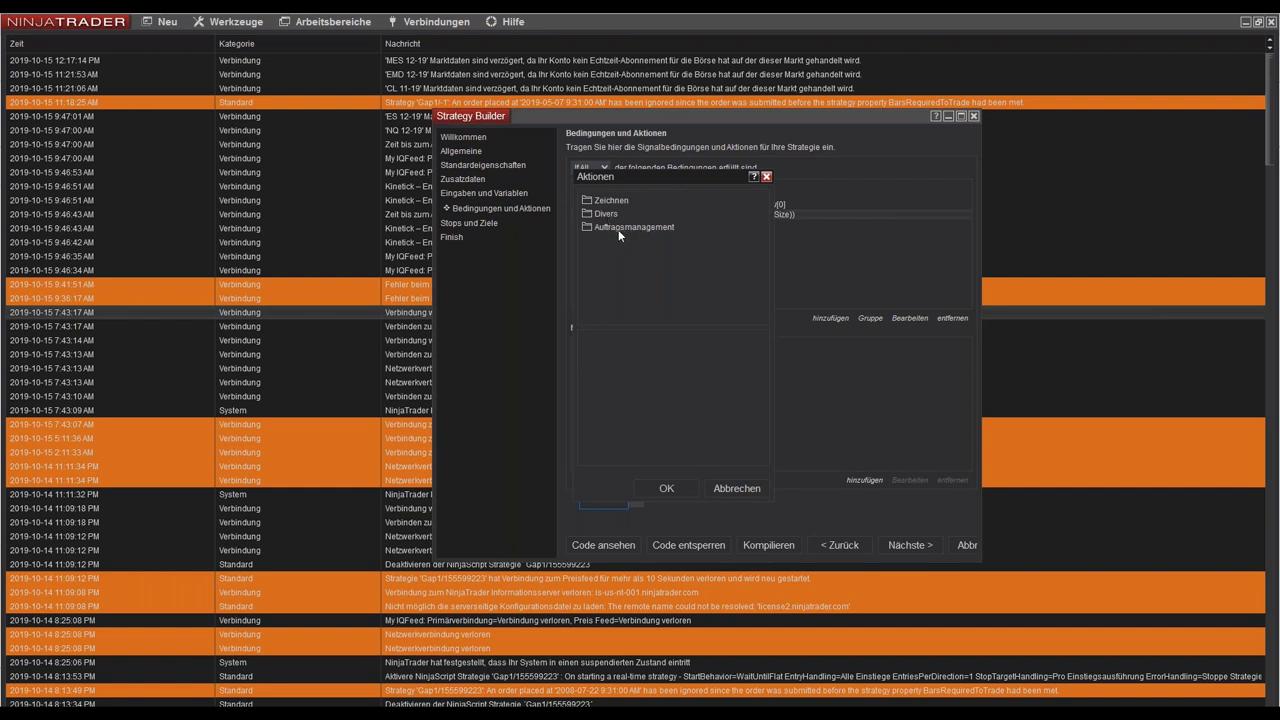
click(618, 229)
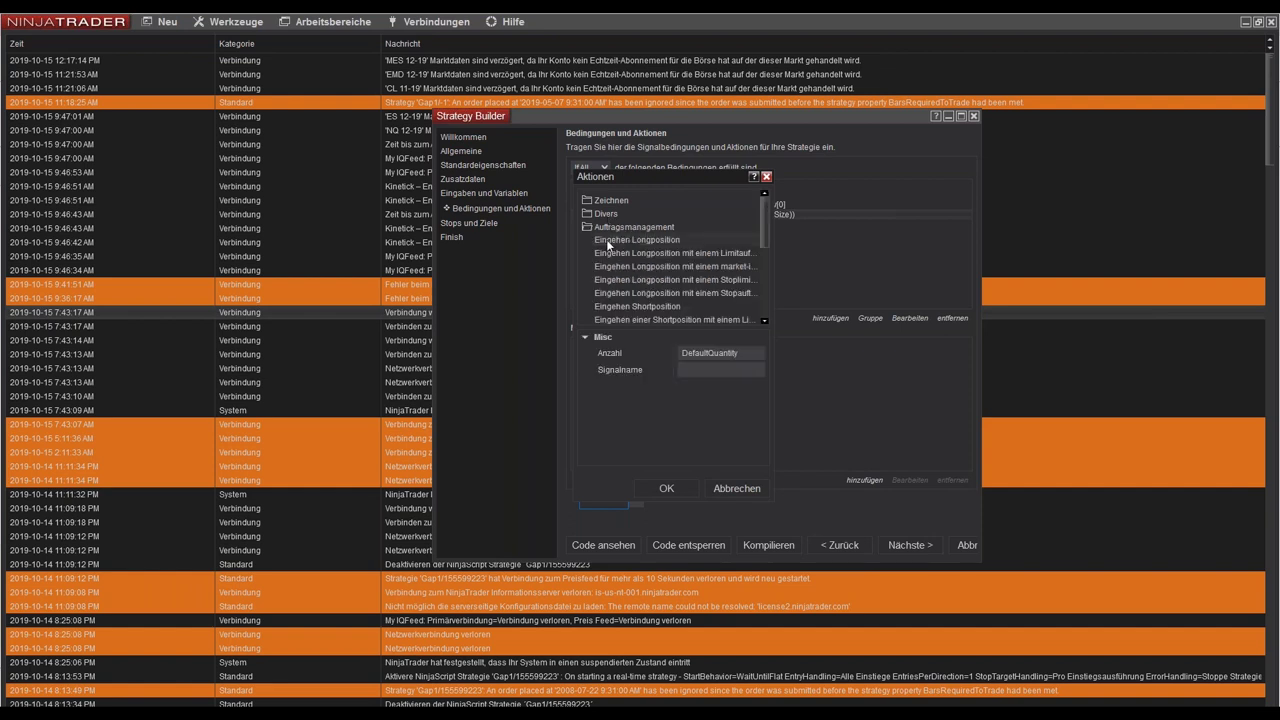
mouse_move(728, 346)
click(752, 353)
click(710, 269)
scroll(713, 292, down, 2)
click(700, 257)
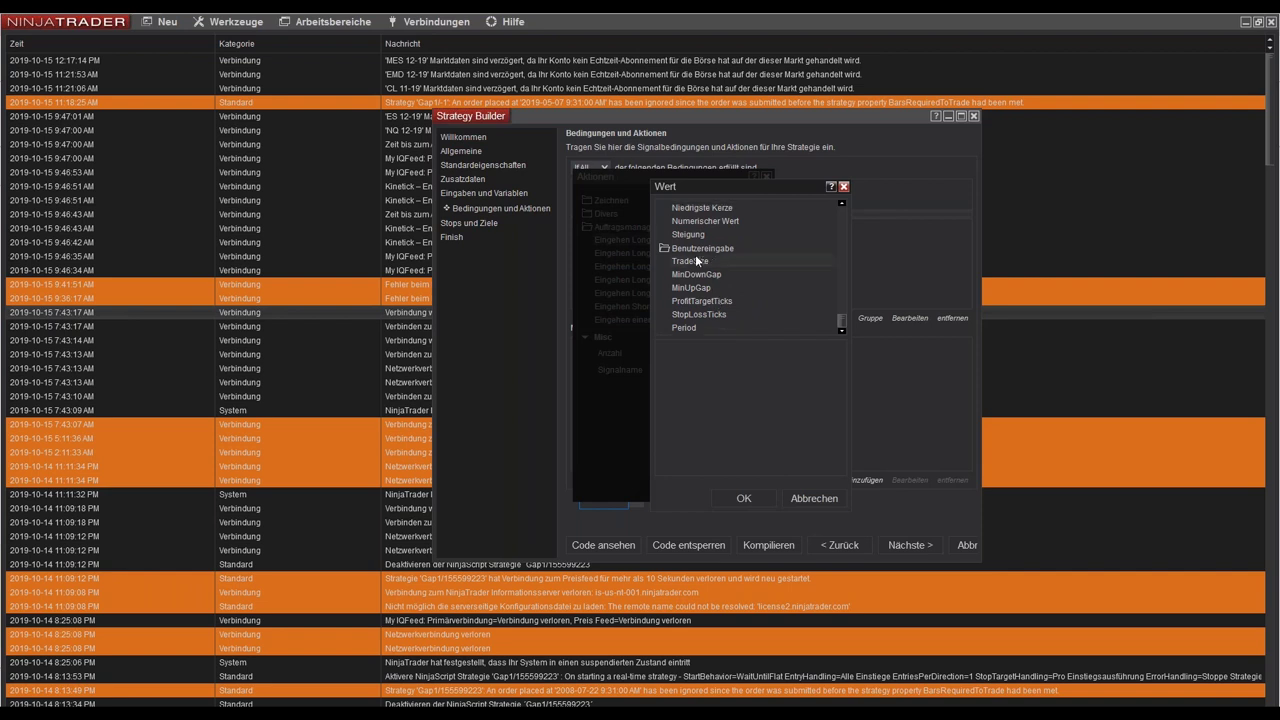
click(743, 498)
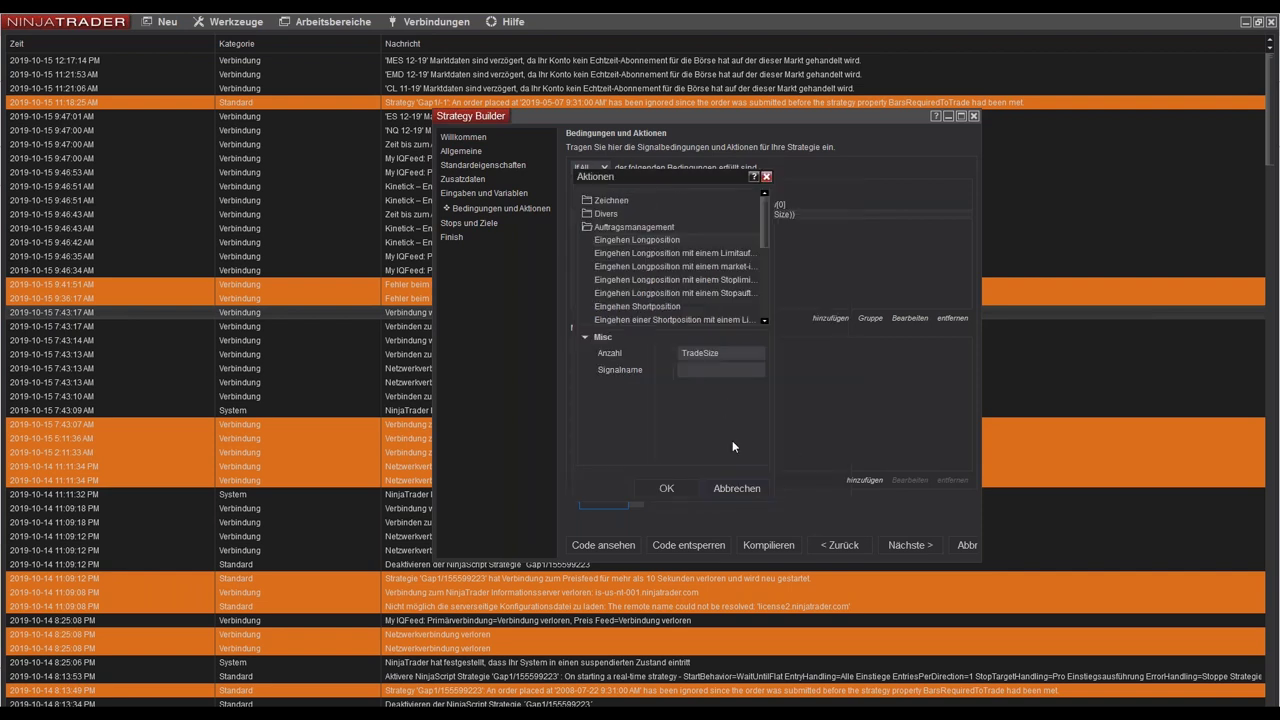
click(666, 488)
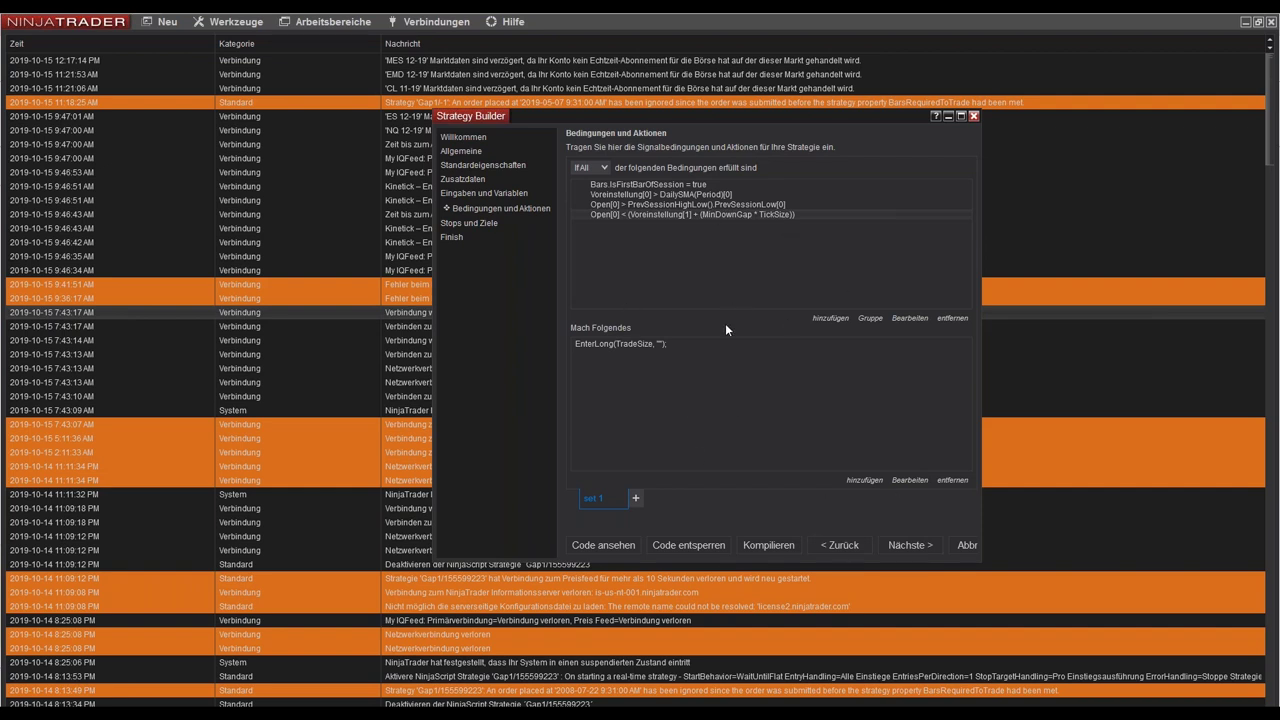
- Add a profit target (Gewinnziel) in Ticks mode to Stops und Ziele, with the ProfitTargetTicks user input as its value
click(903, 542)
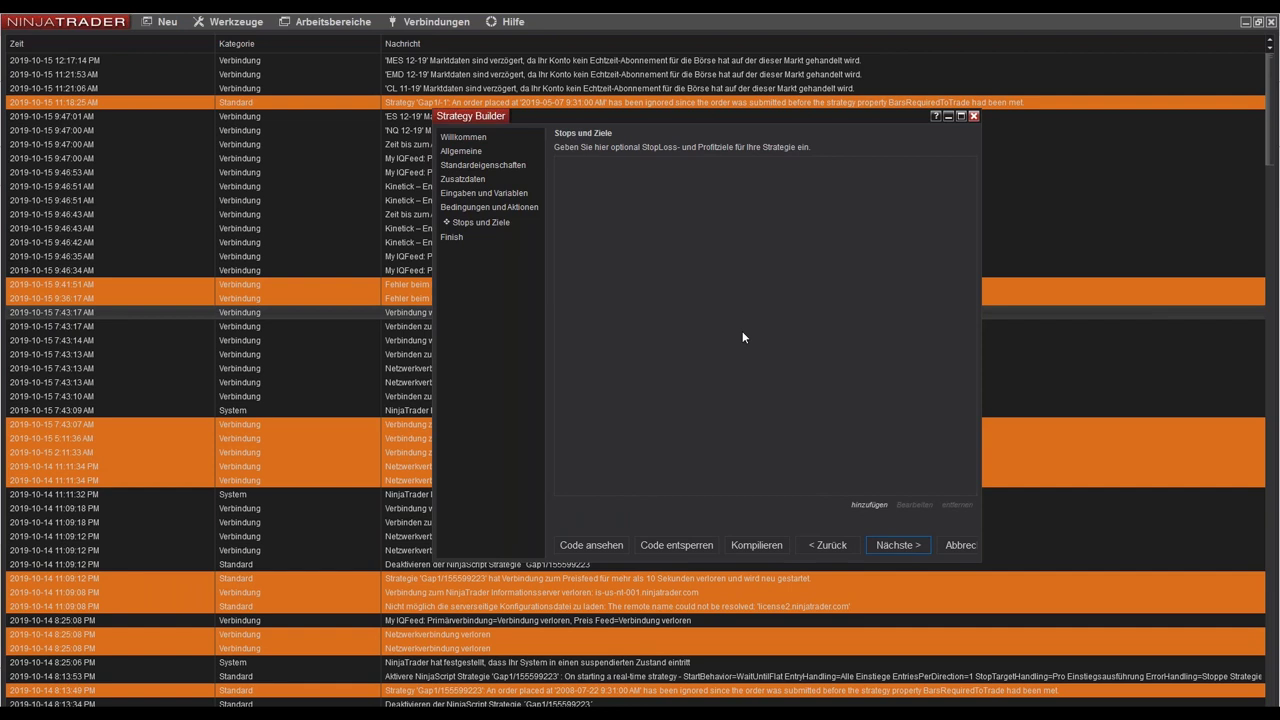
click(868, 504)
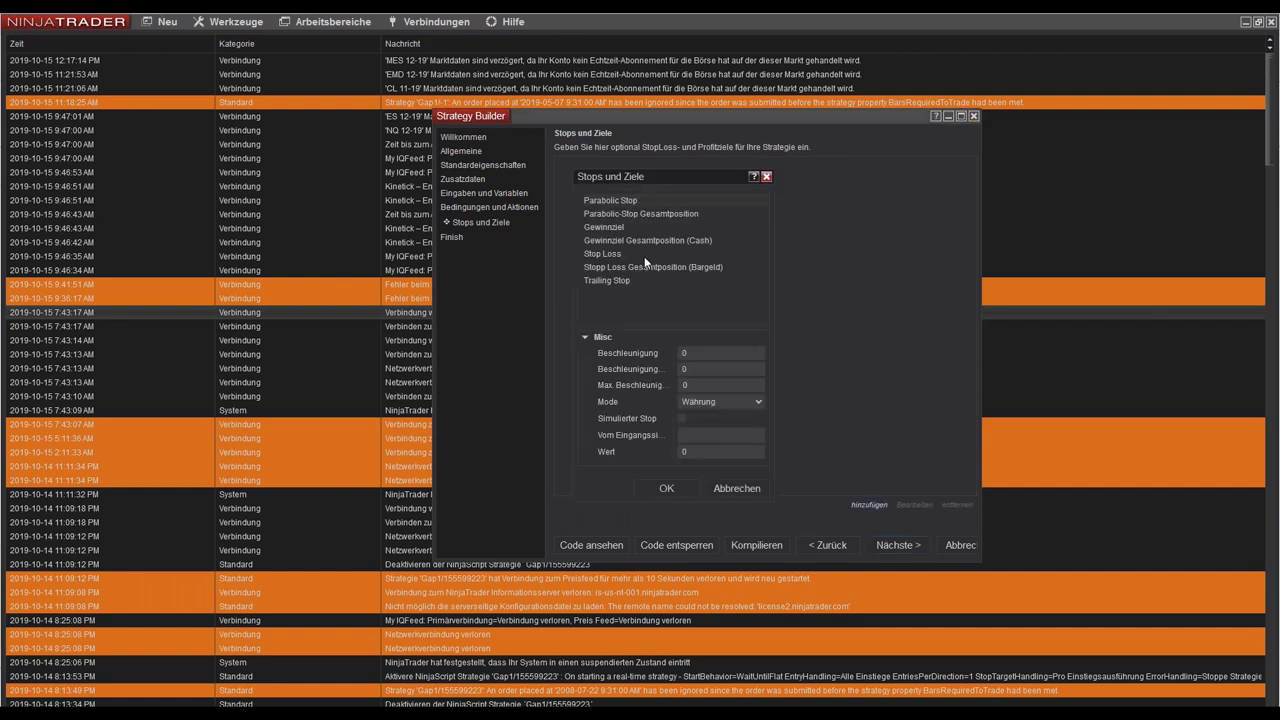
click(613, 227)
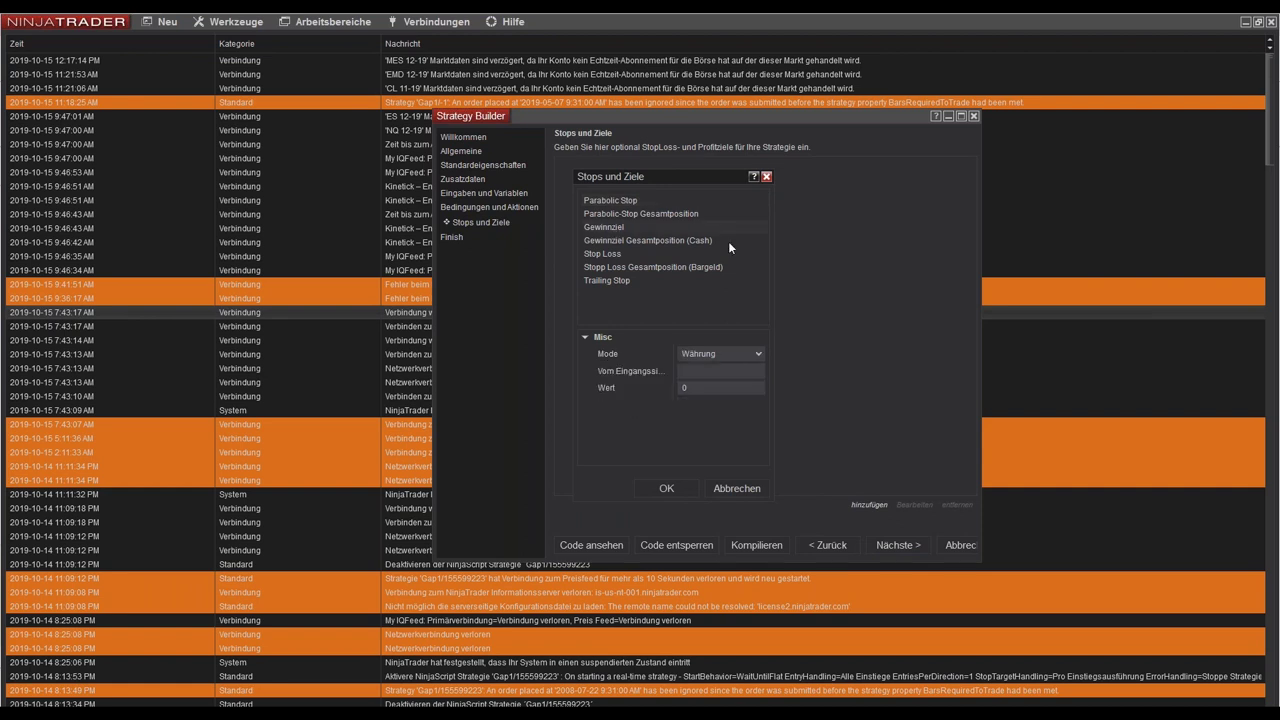
click(718, 353)
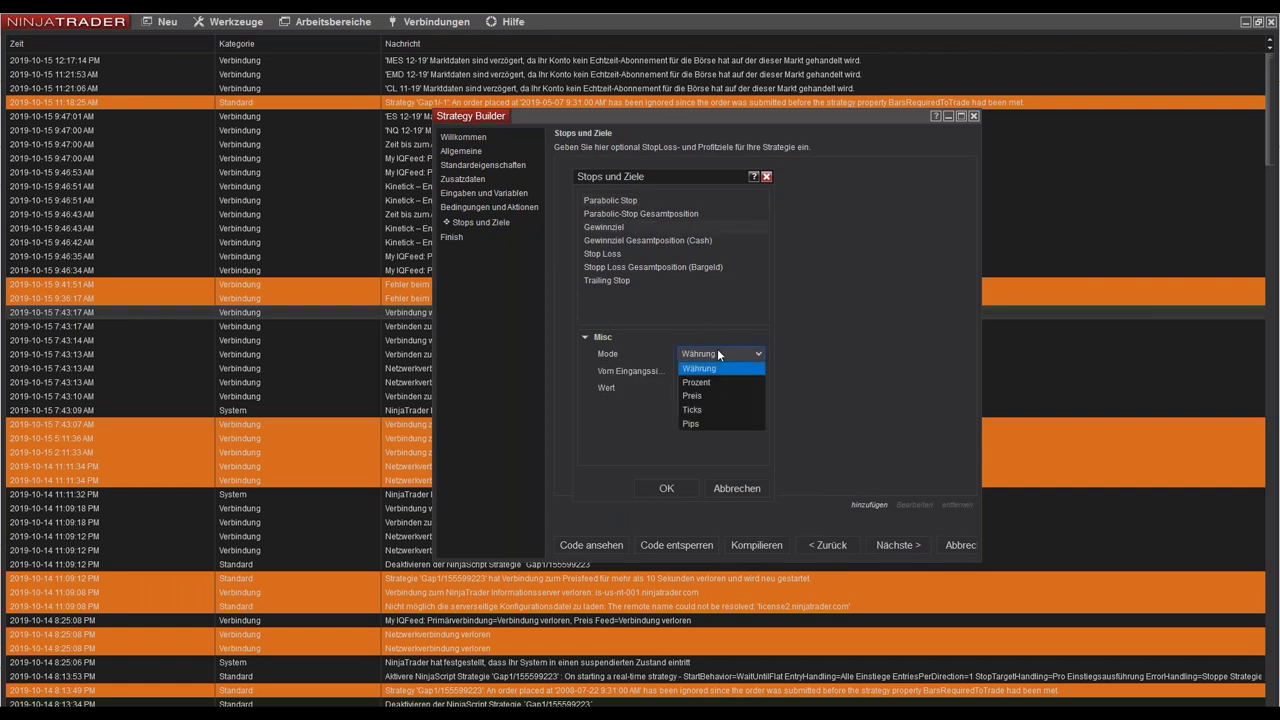
click(710, 406)
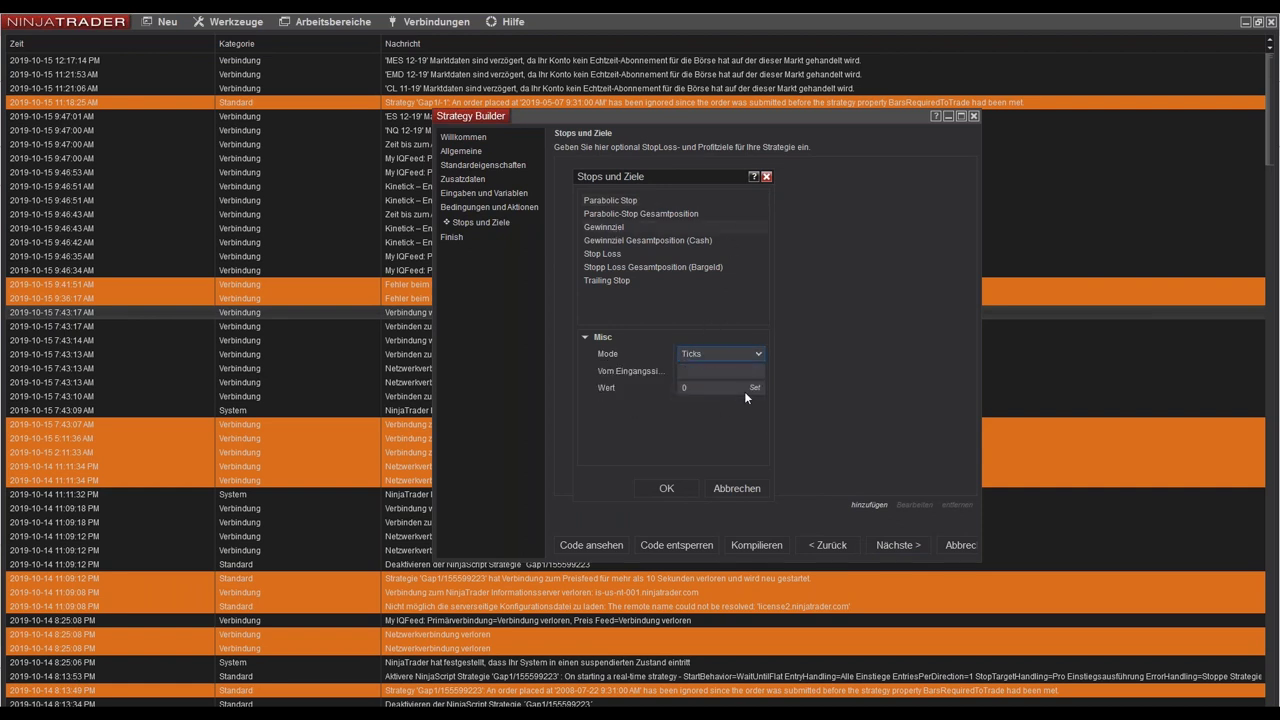
click(754, 388)
click(713, 268)
scroll(709, 278, down, 1)
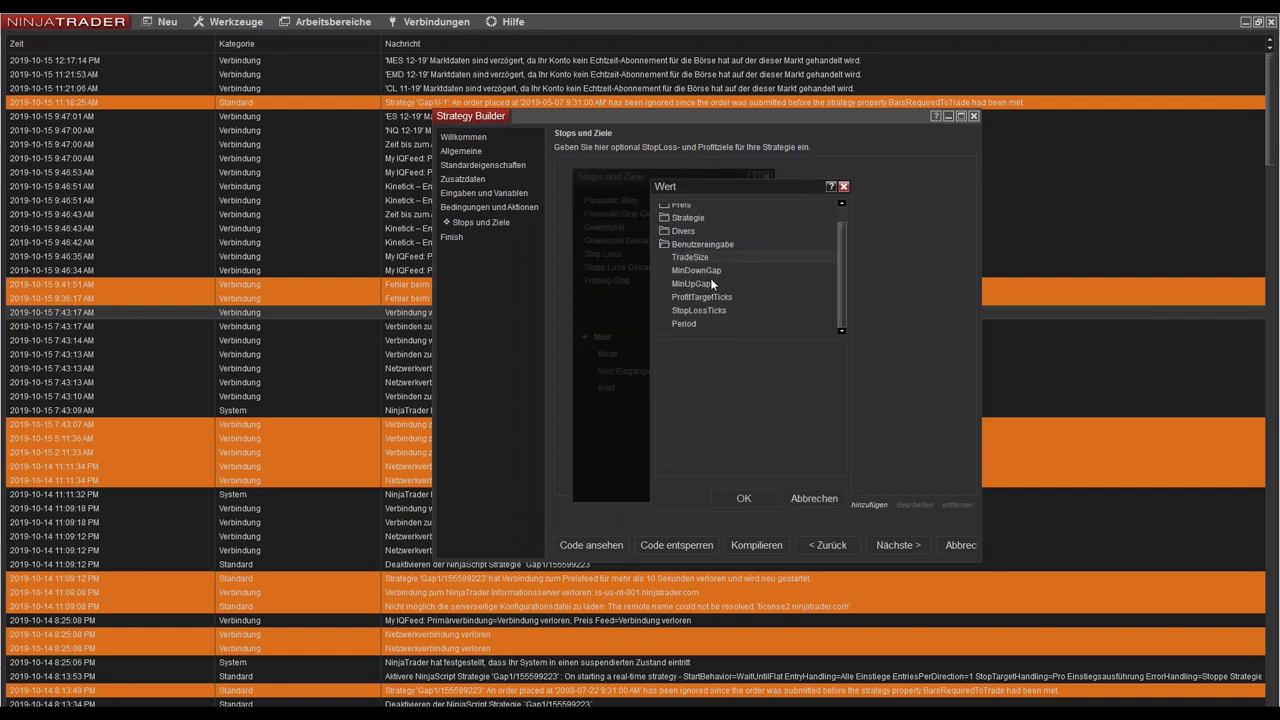
click(700, 297)
click(737, 499)
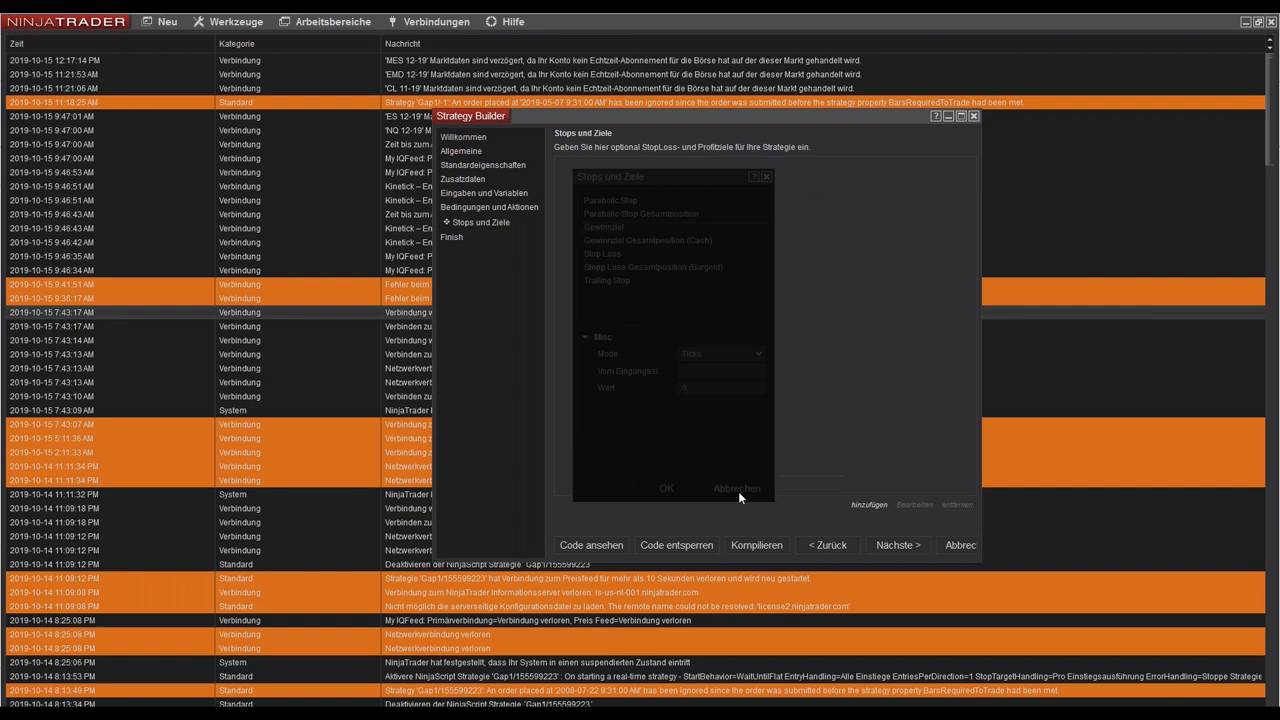
click(666, 488)
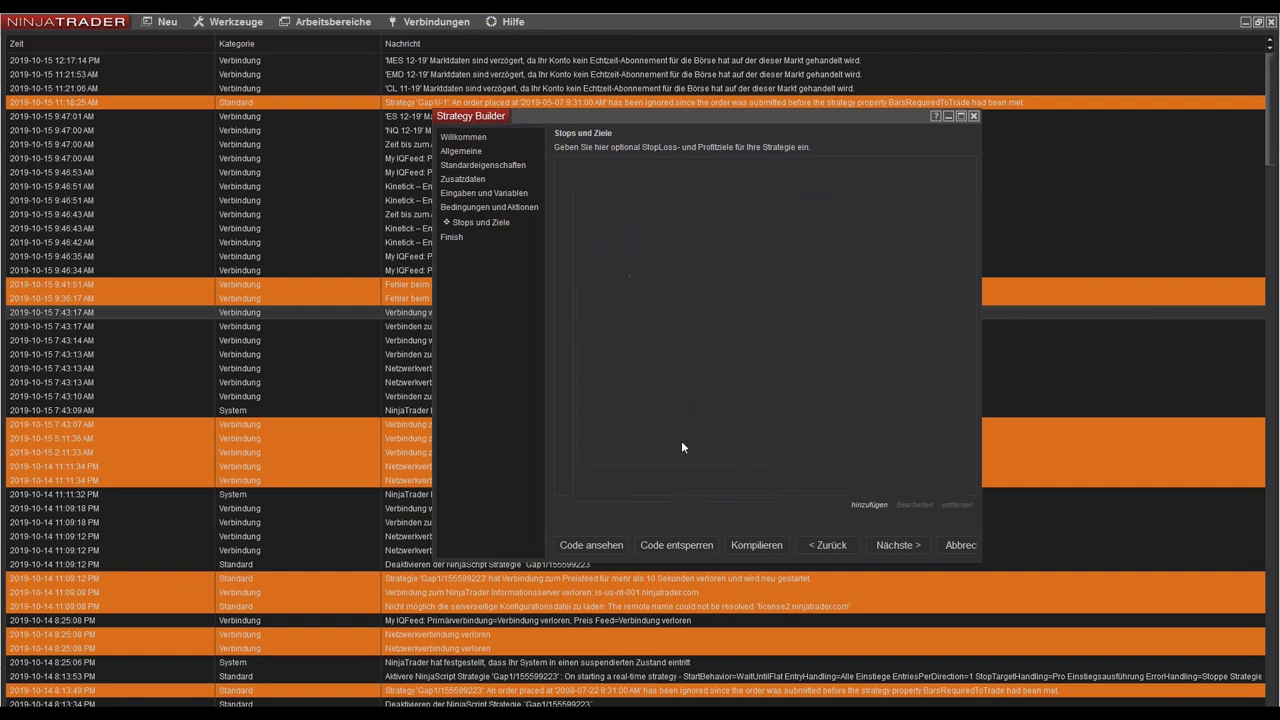
- Add a Stop Loss in Ticks mode with the StopLossTicks user input as its value, and compile the strategy
click(866, 505)
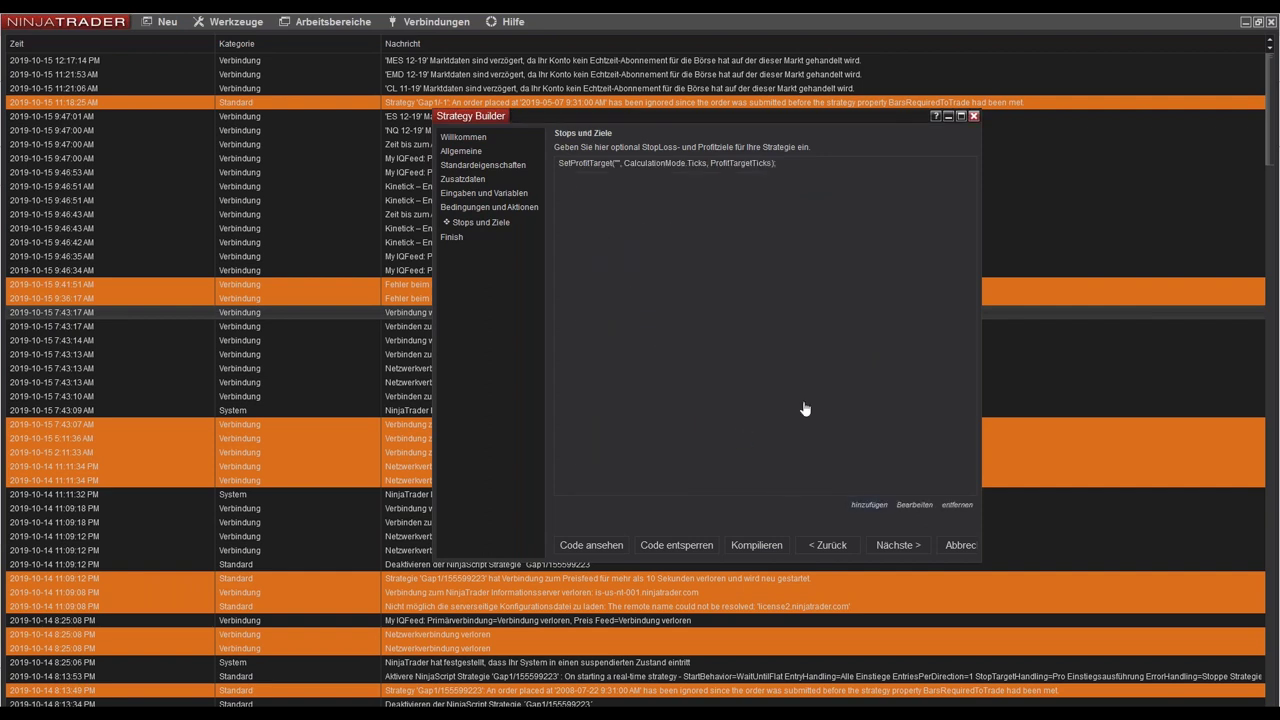
click(610, 253)
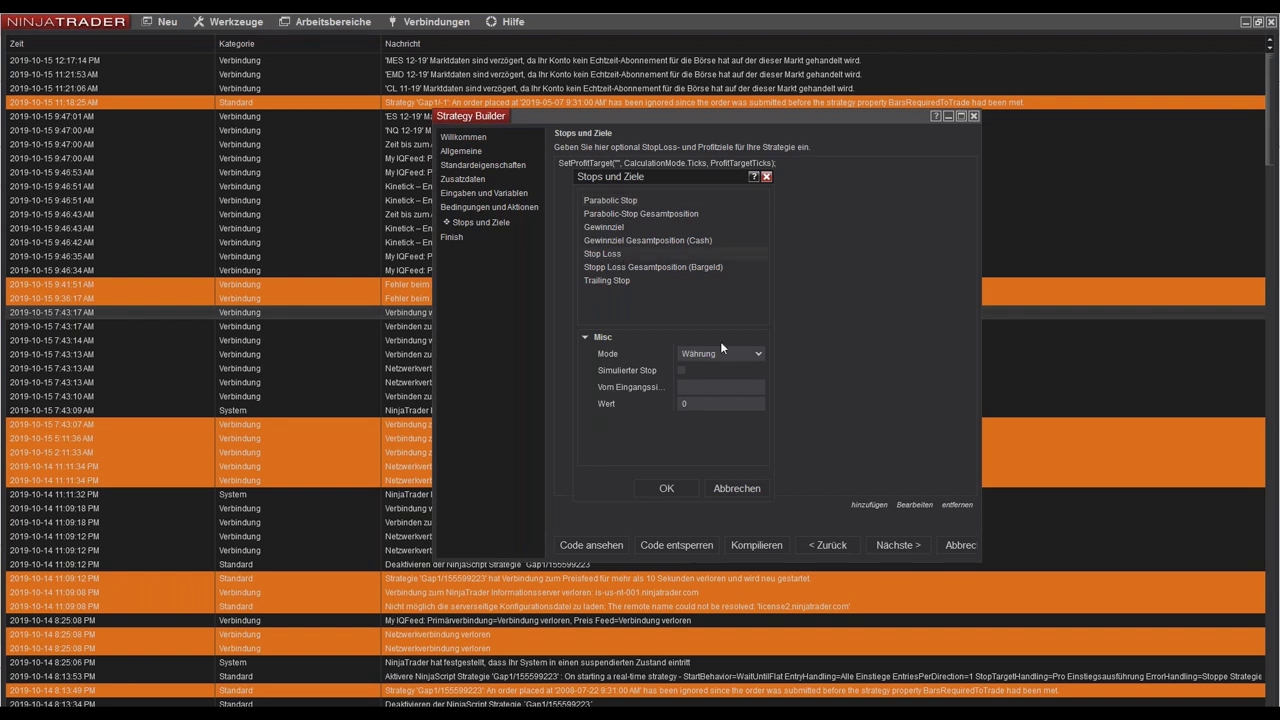
click(723, 350)
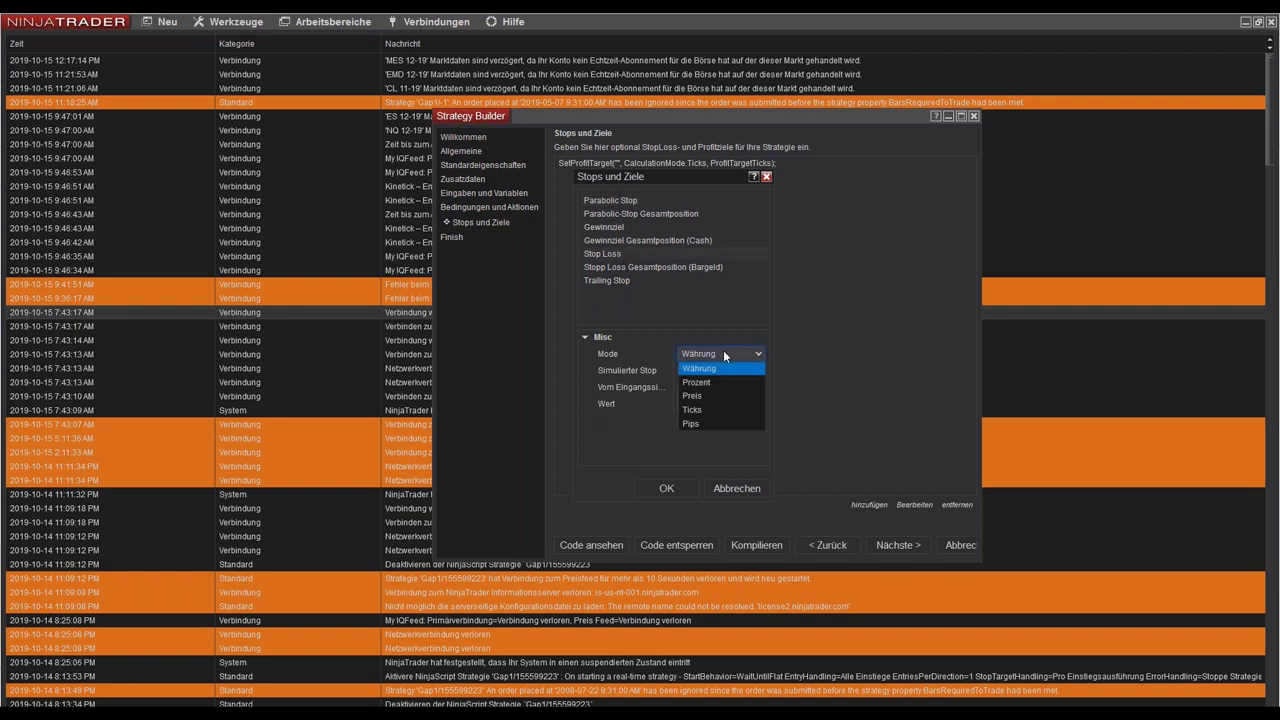
click(712, 408)
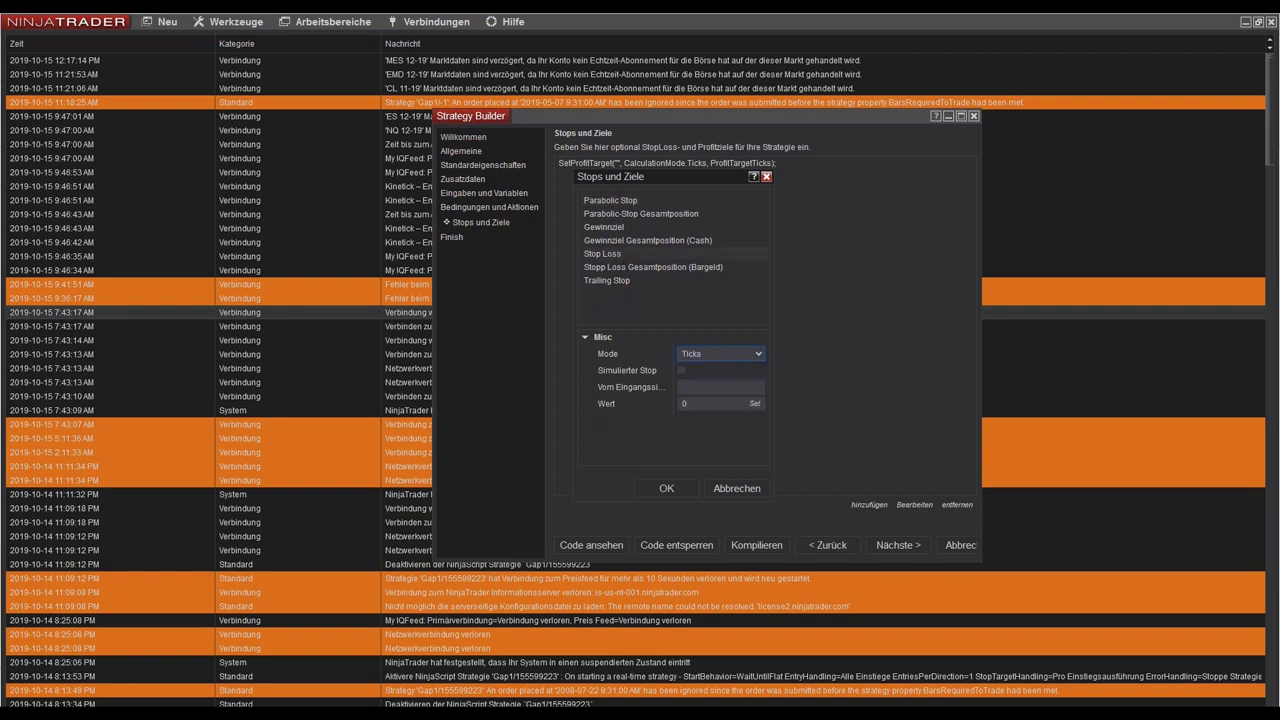
click(754, 405)
double_click(690, 264)
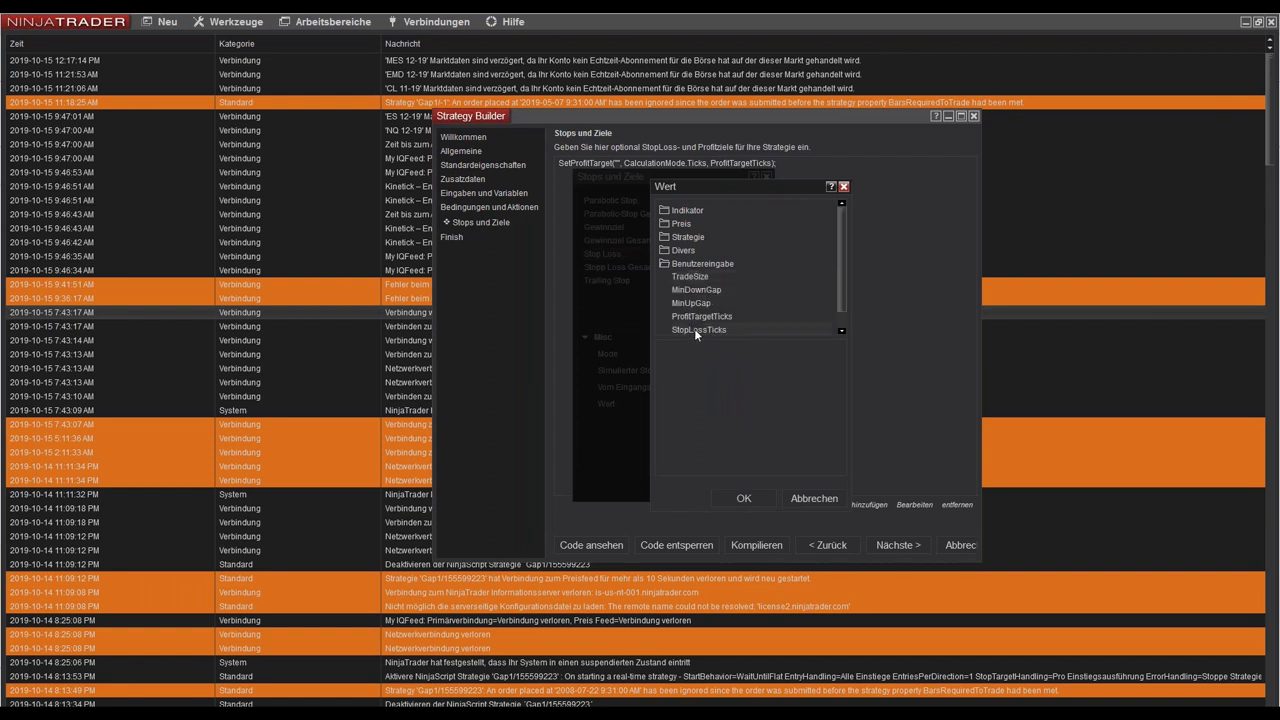
click(744, 498)
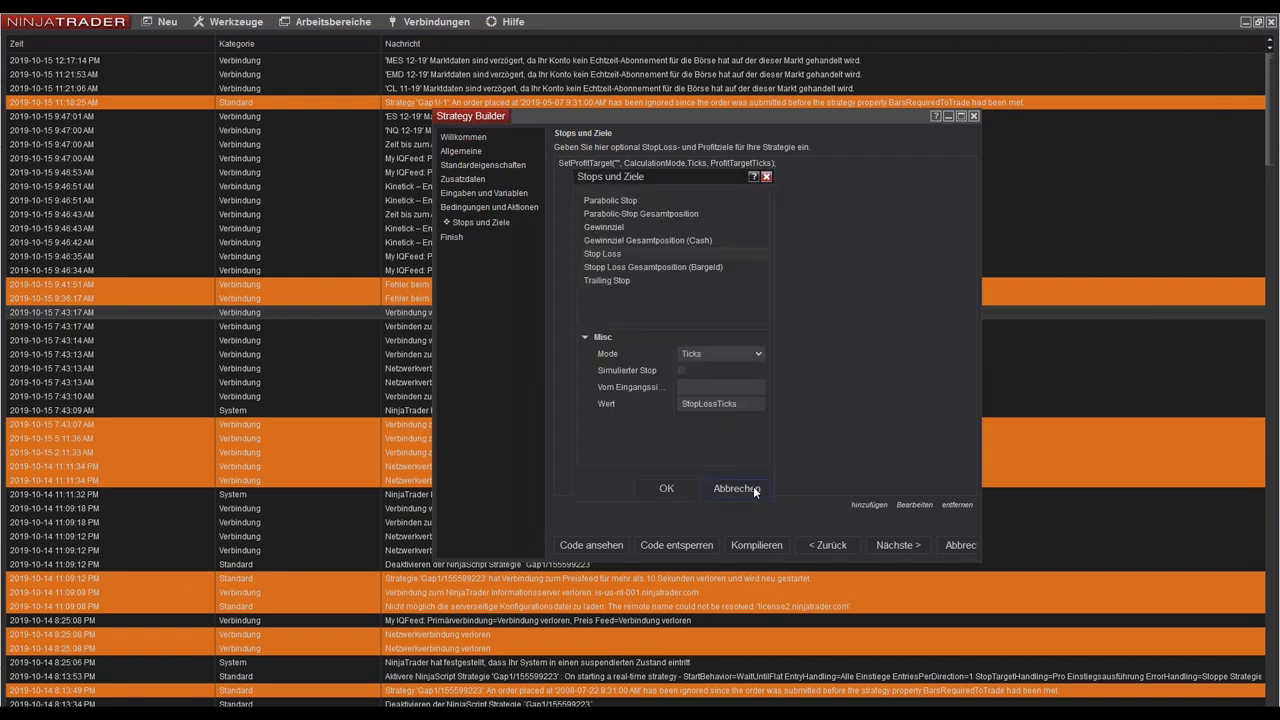
click(667, 488)
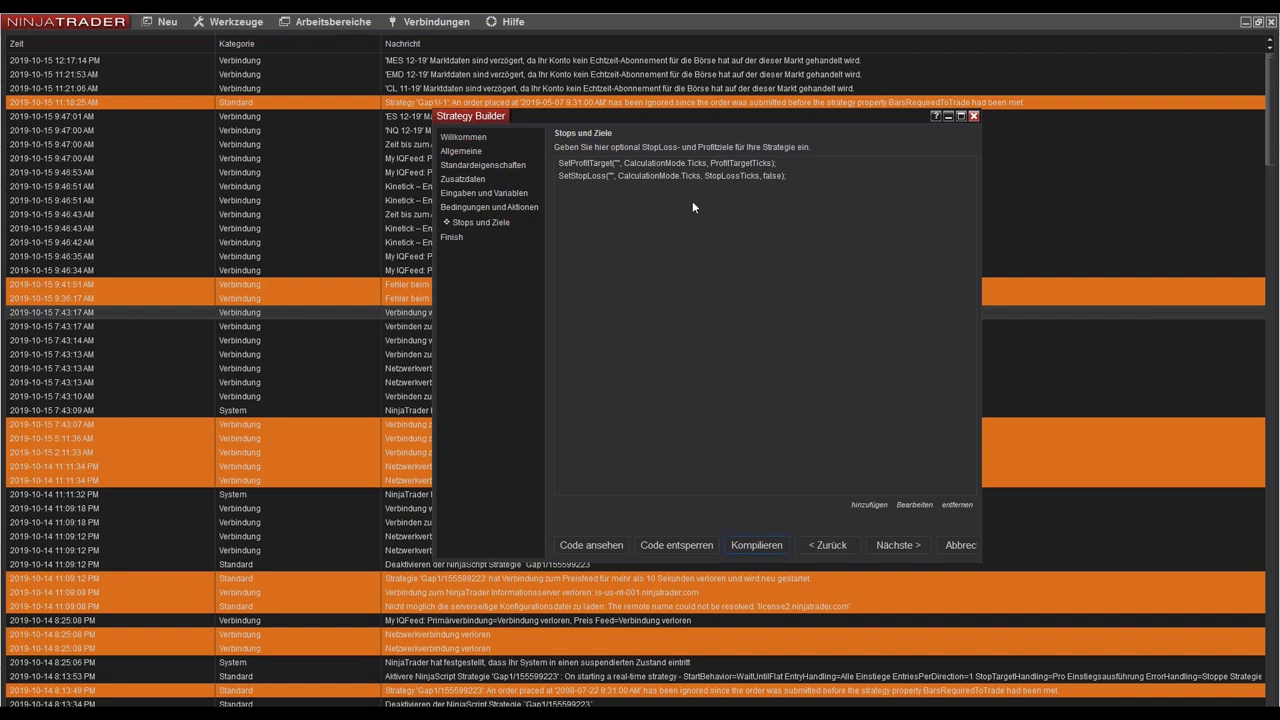
click(736, 386)
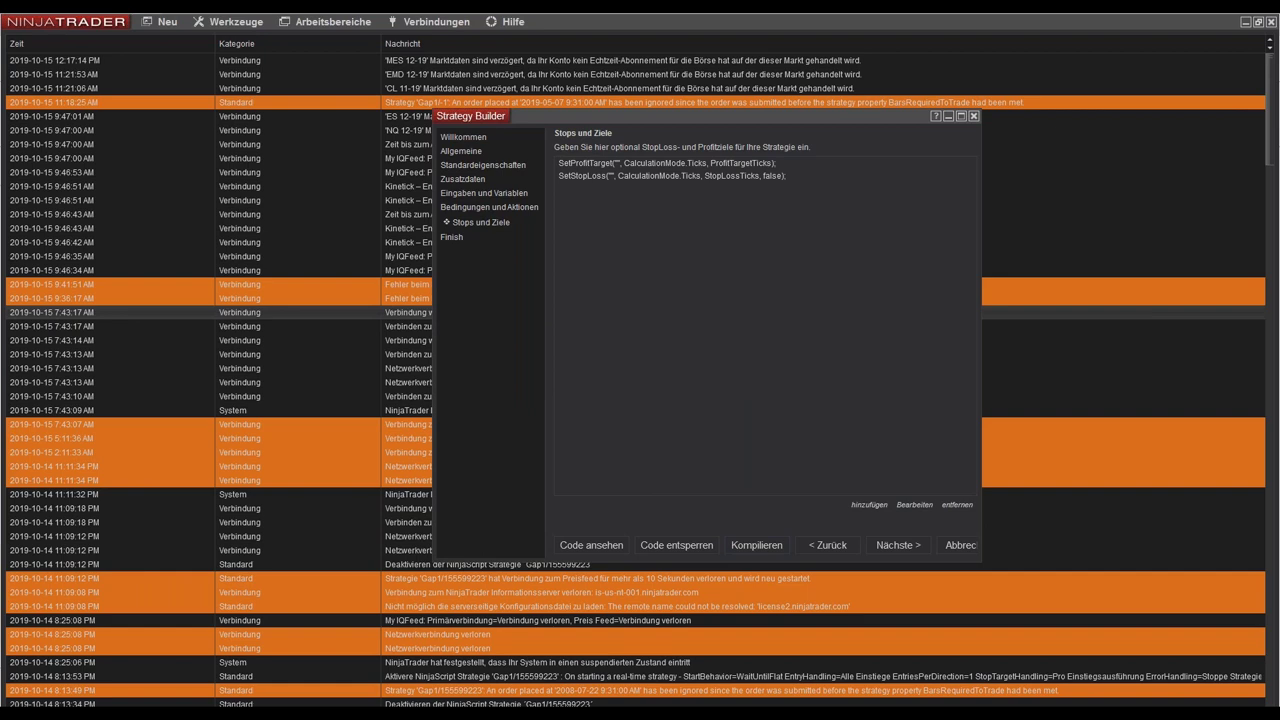
- Close the ES 12-19 chart without indicators and bring up the one with PrevSessionHighLow and DailySMA
drag(678, 34, 734, 102)
double_click(734, 102)
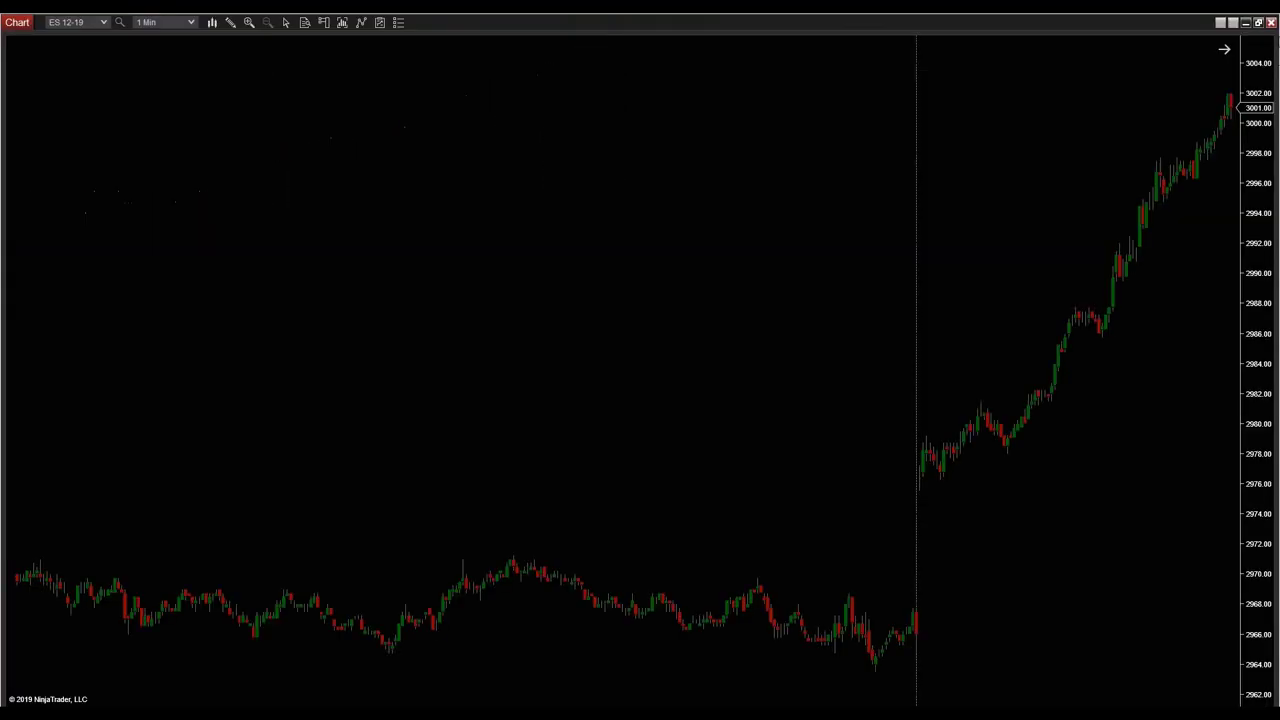
click(1271, 22)
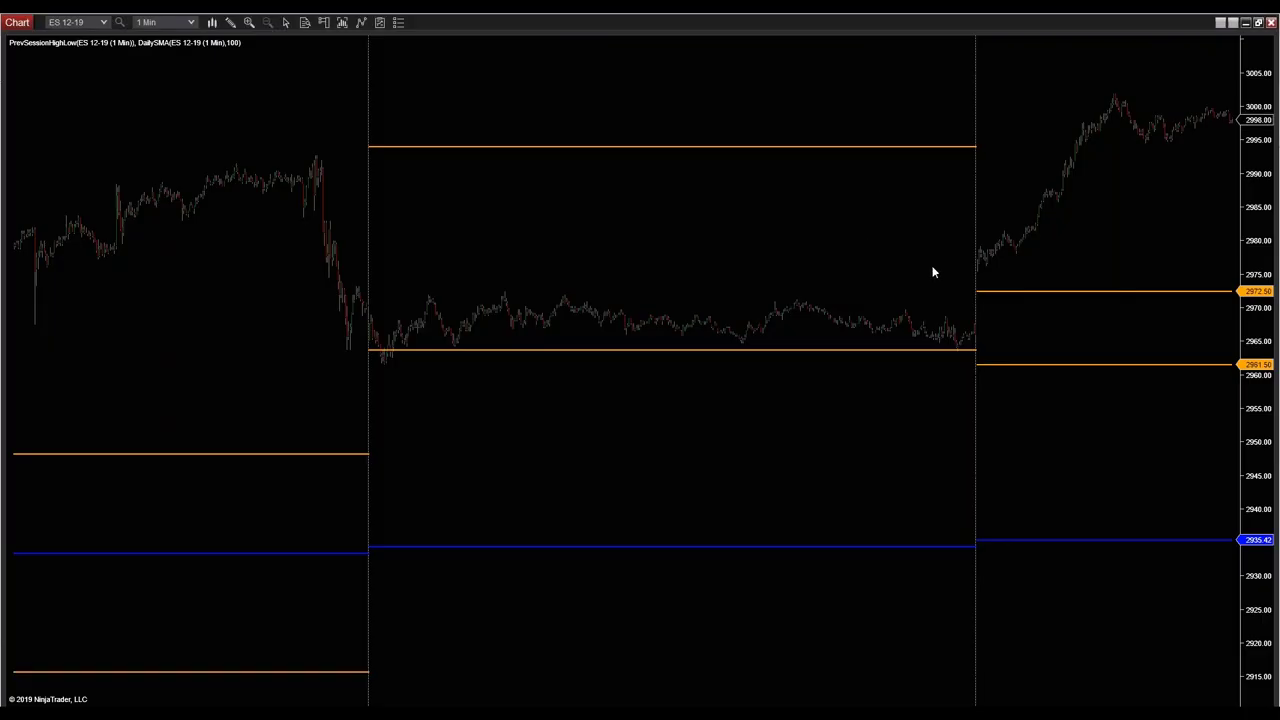
drag(932, 272, 763, 189)
drag(451, 256, 598, 249)
- Add the CapGap strategy to the ES 12-19 chart, activate it and accept the order confirmation notice
right_click(600, 247)
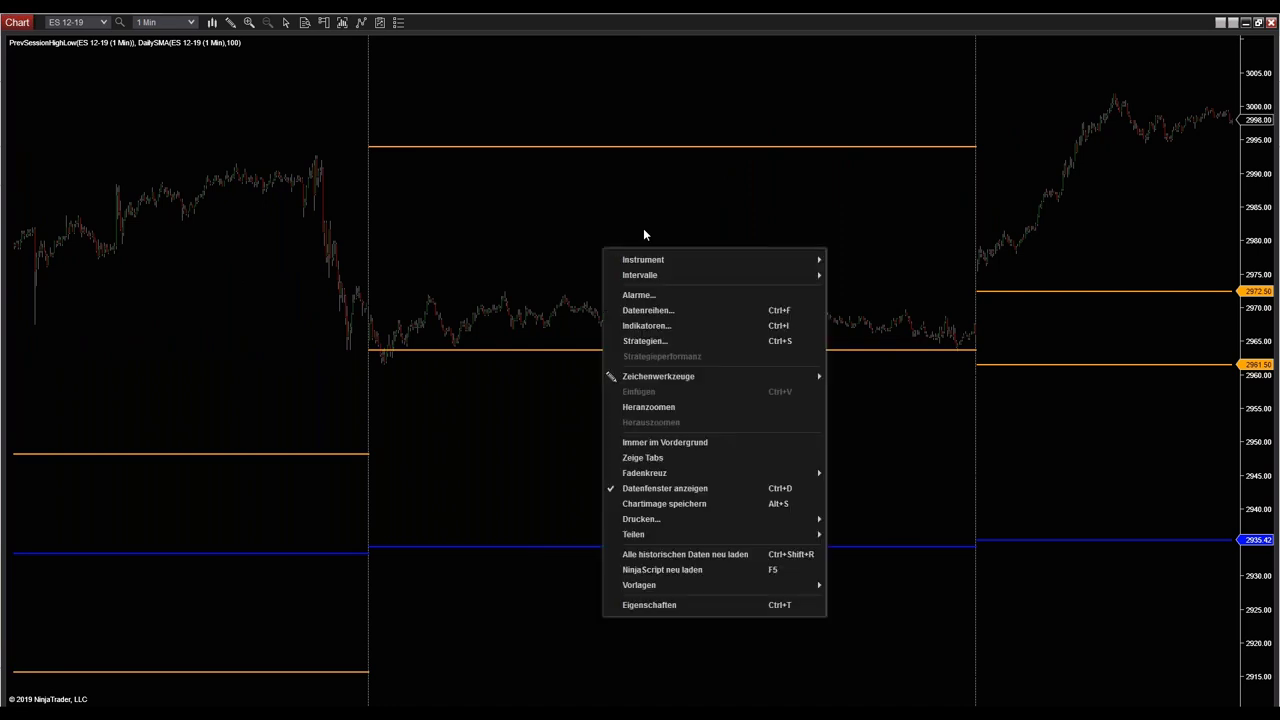
click(643, 342)
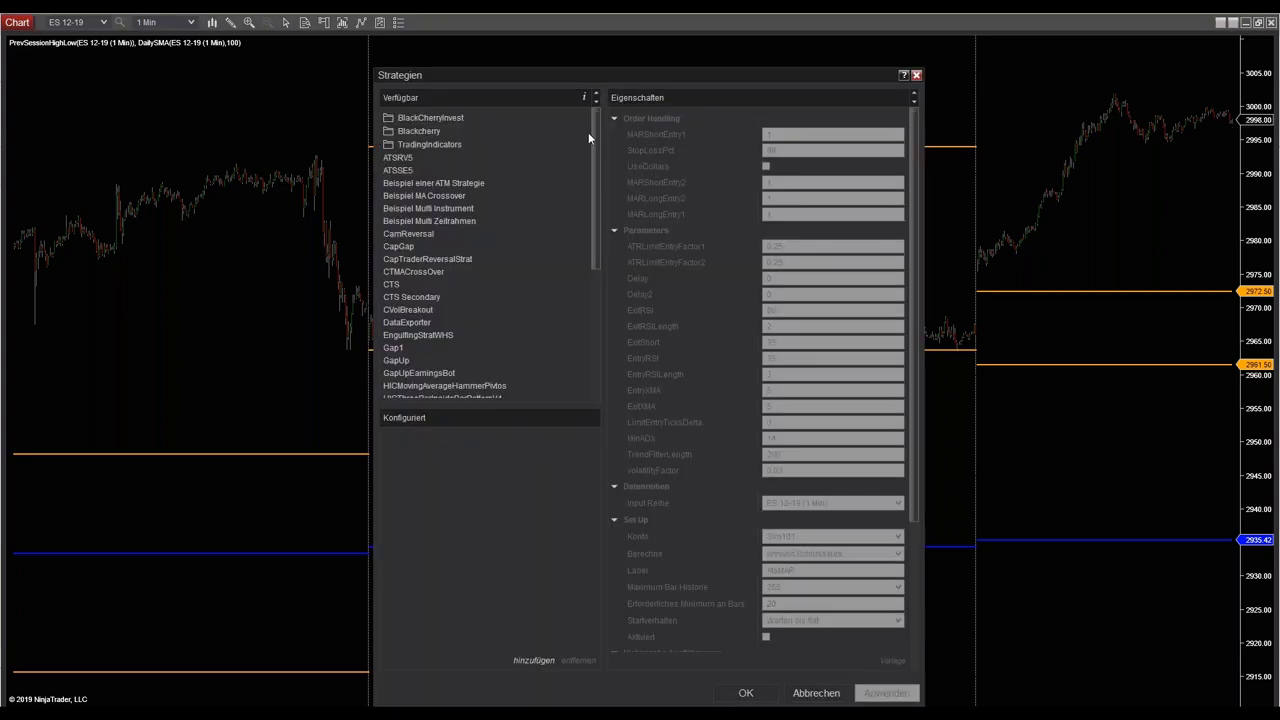
drag(595, 131, 595, 134)
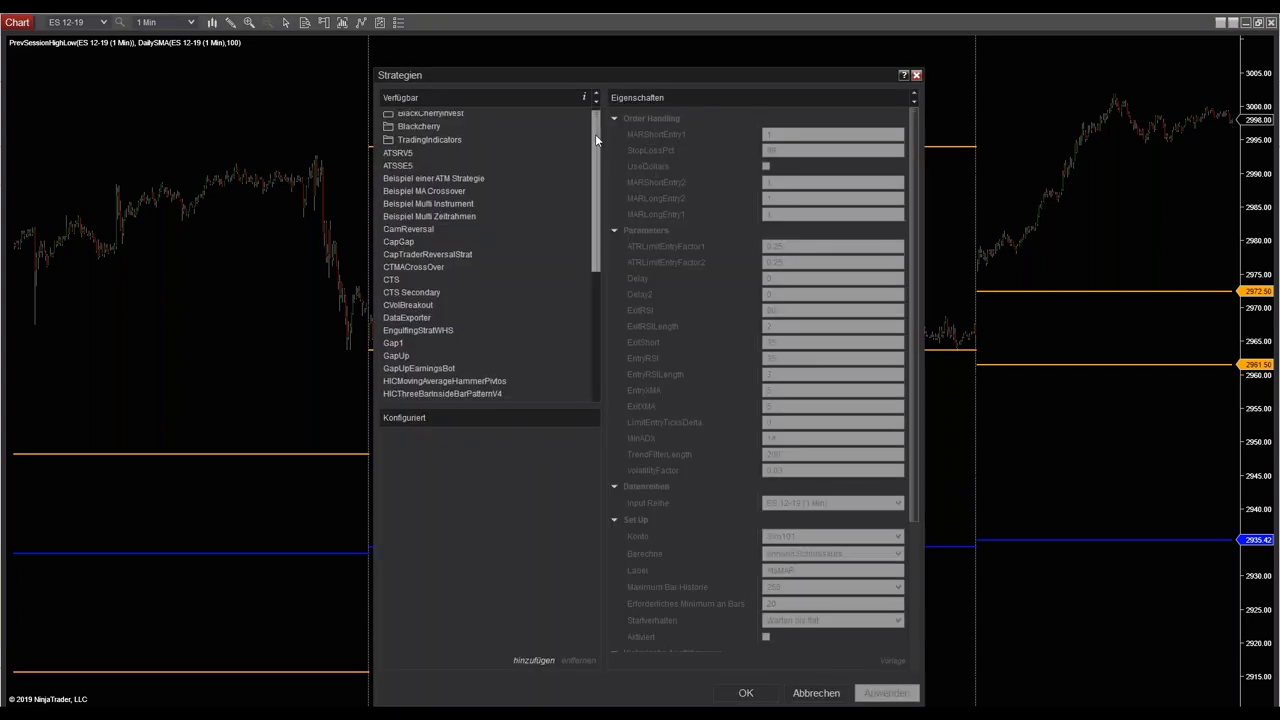
double_click(395, 241)
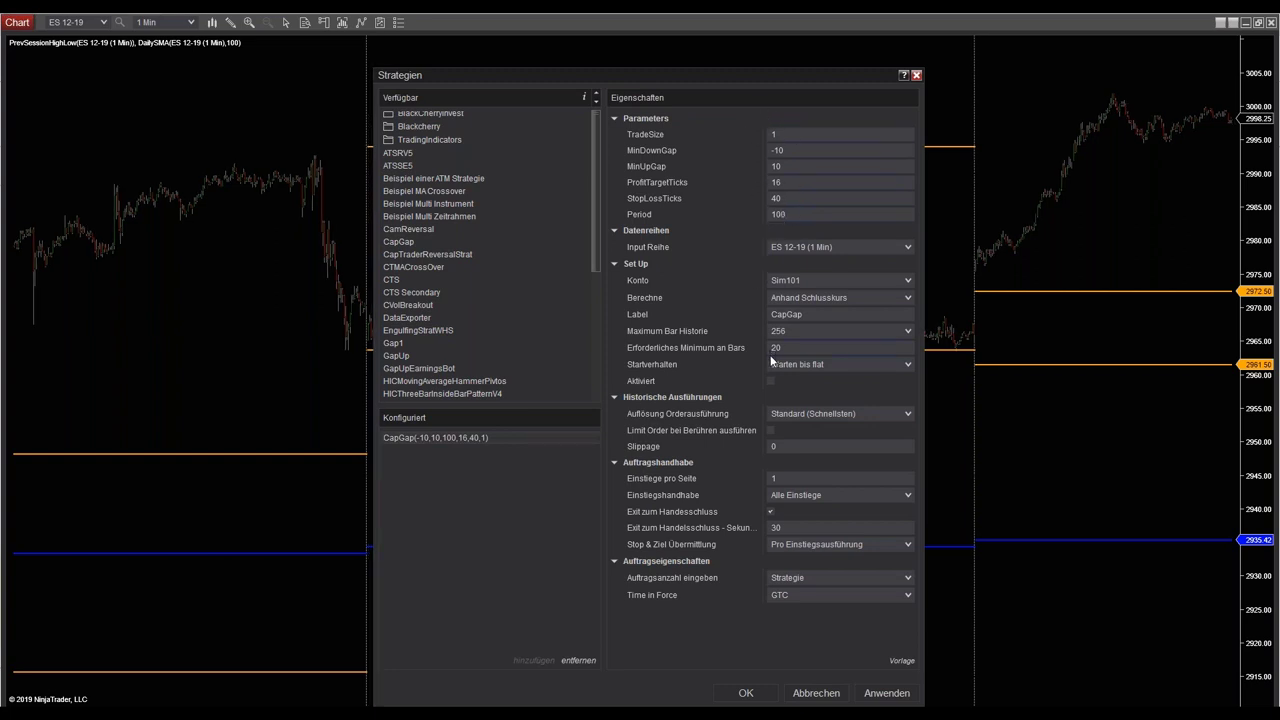
click(770, 381)
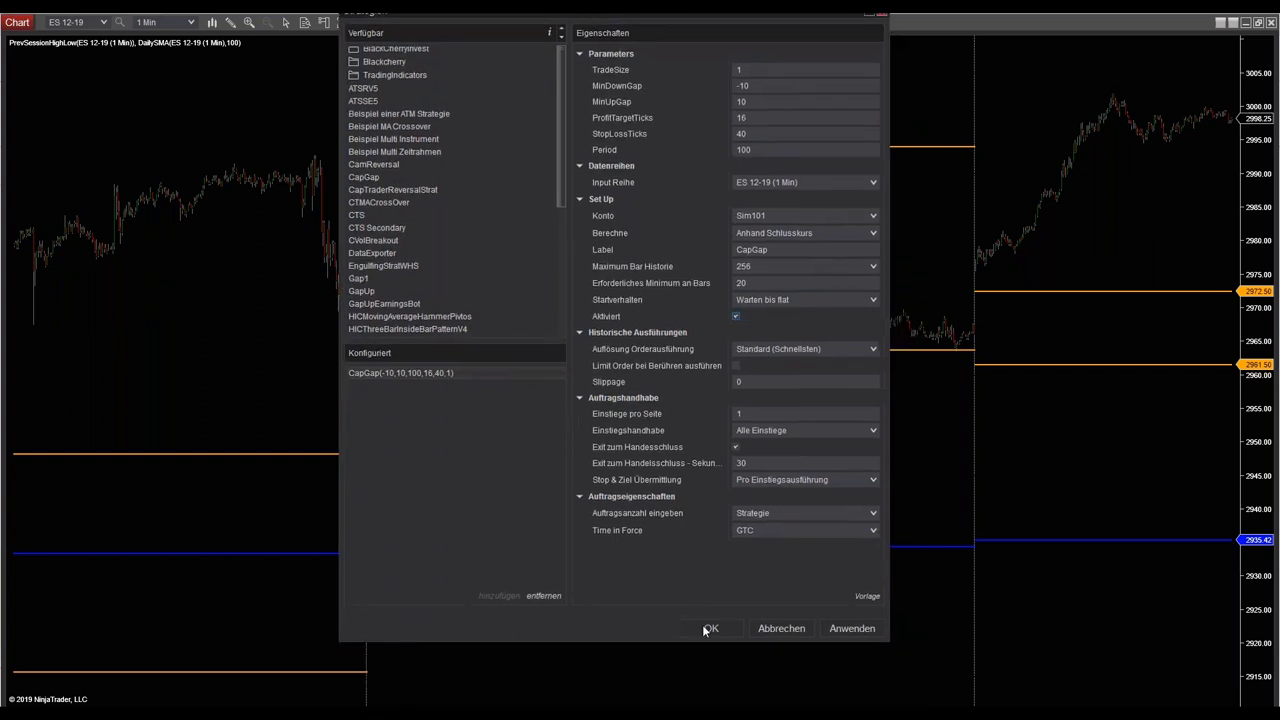
click(705, 624)
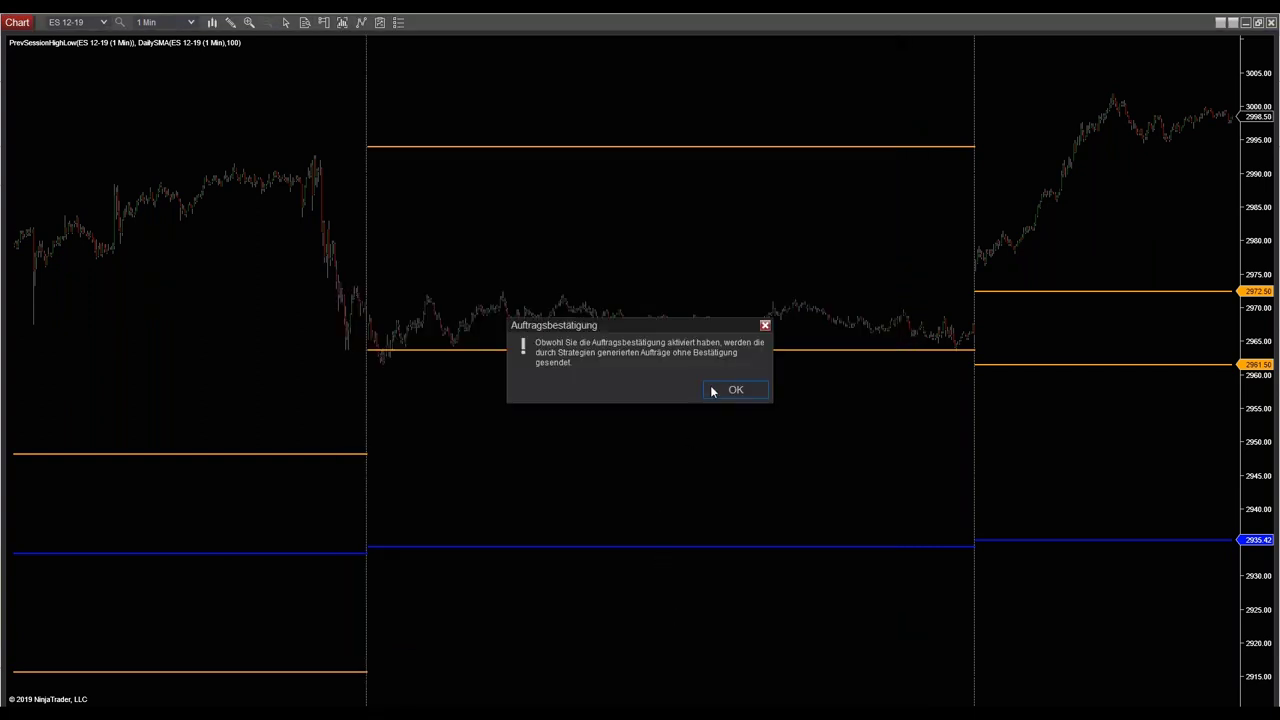
click(714, 391)
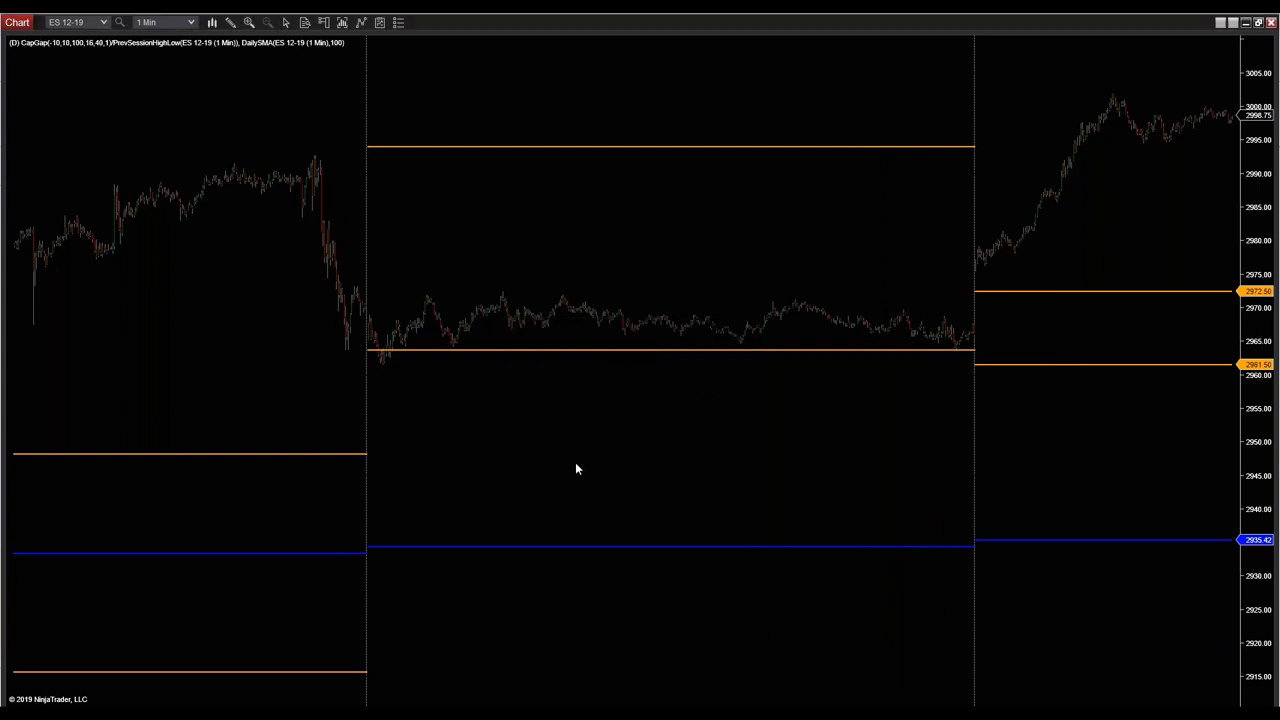
- Examine the earlier sessions on the chart and CapGap's historical strategy performance summary
drag(364, 712, 250, 712)
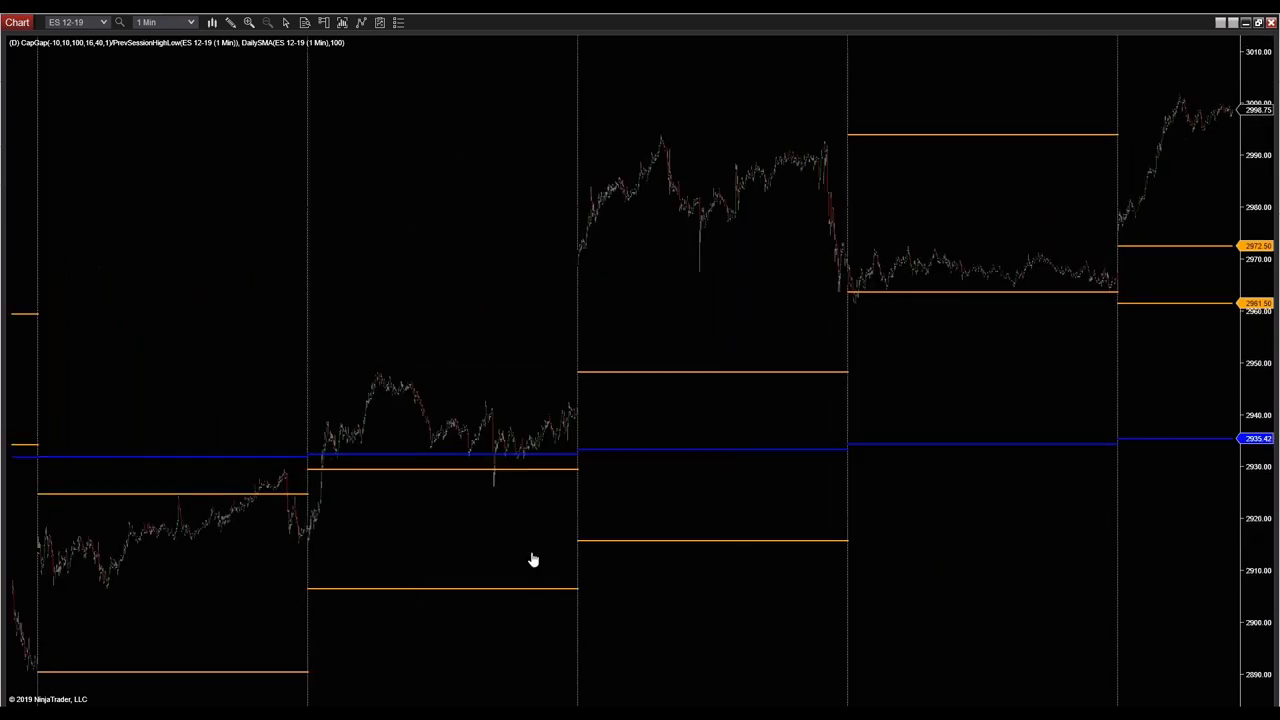
scroll(529, 560, right, 5)
scroll(469, 549, left, 10)
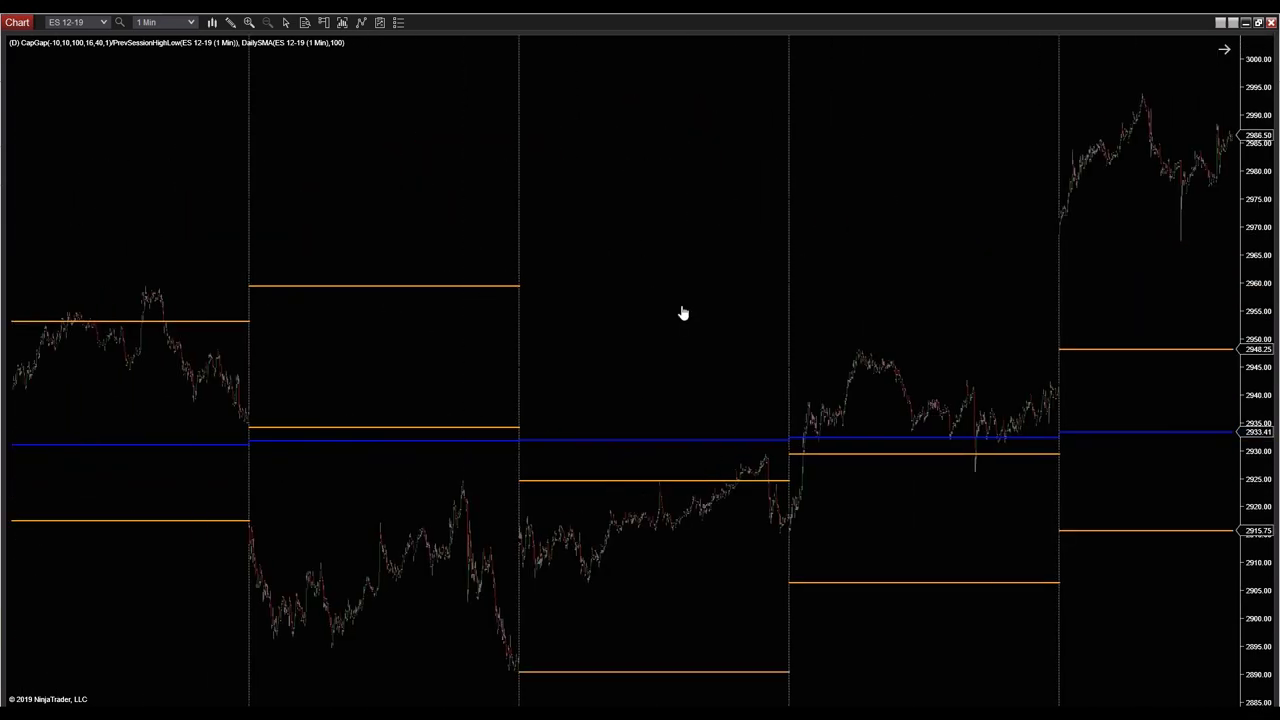
scroll(683, 311, left, 10)
scroll(661, 354, left, 2)
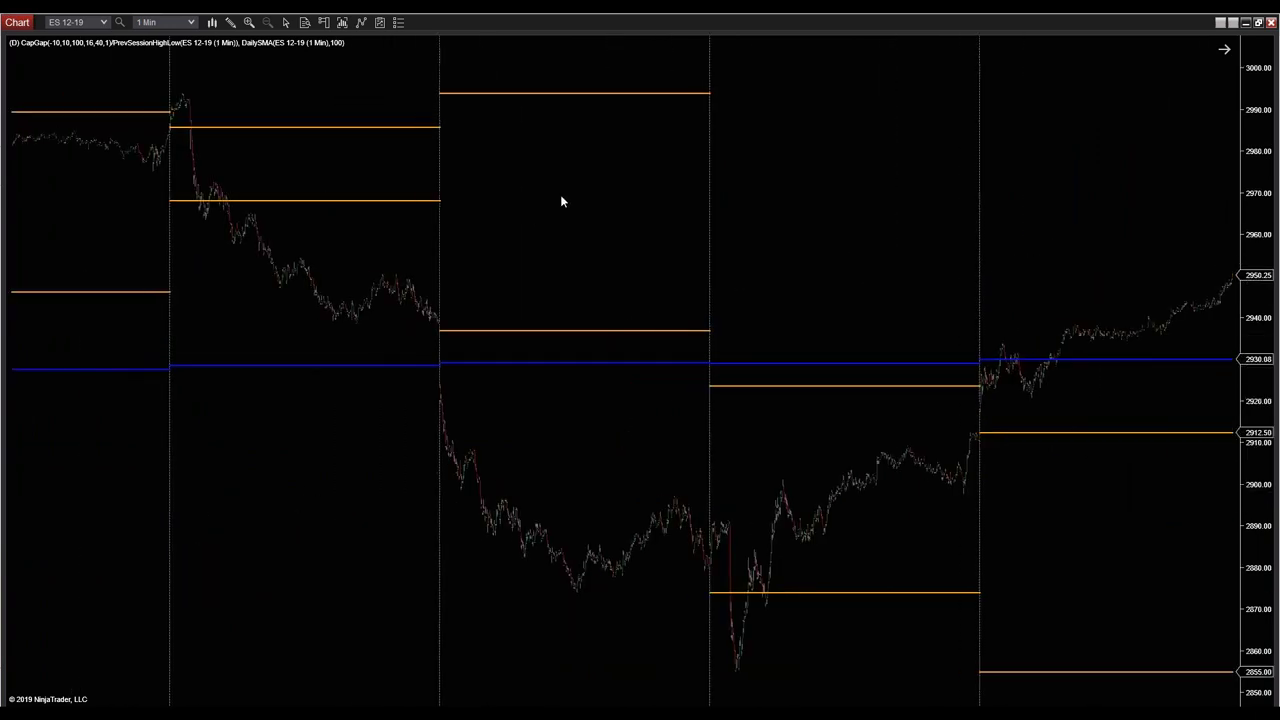
right_click(560, 194)
mouse_move(757, 317)
mouse_move(860, 316)
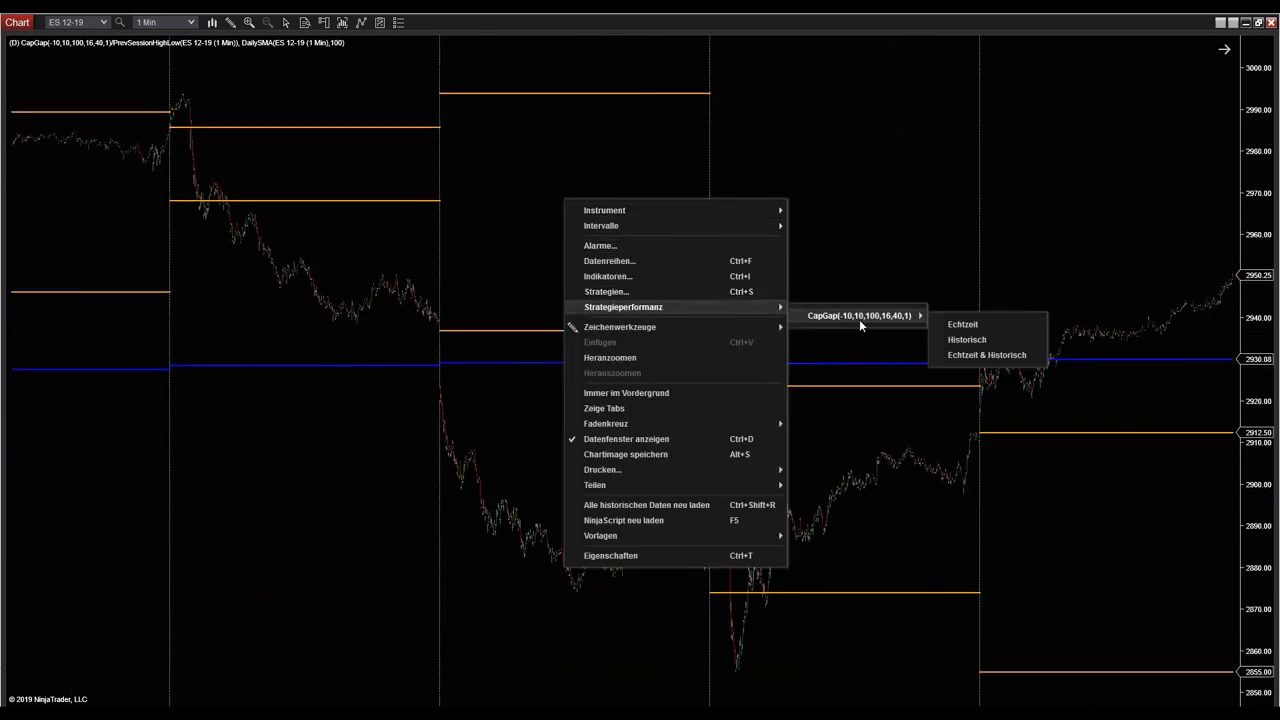
click(955, 341)
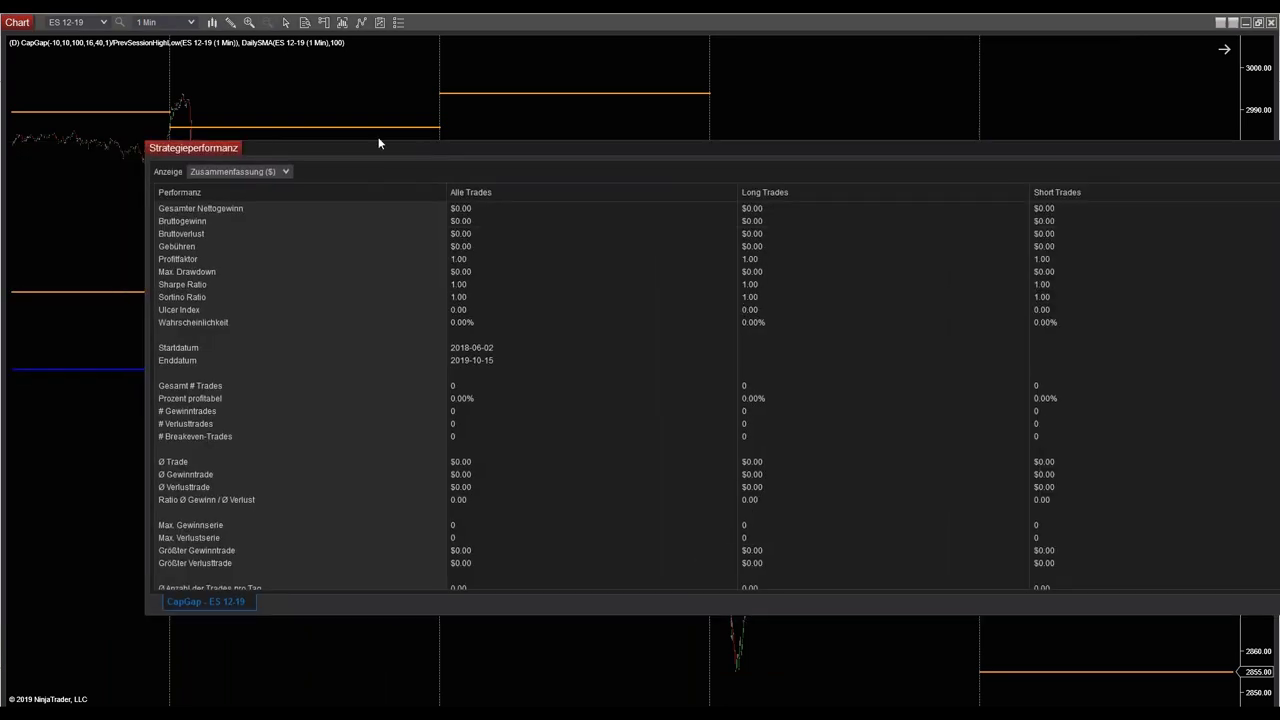
drag(412, 146, 342, 131)
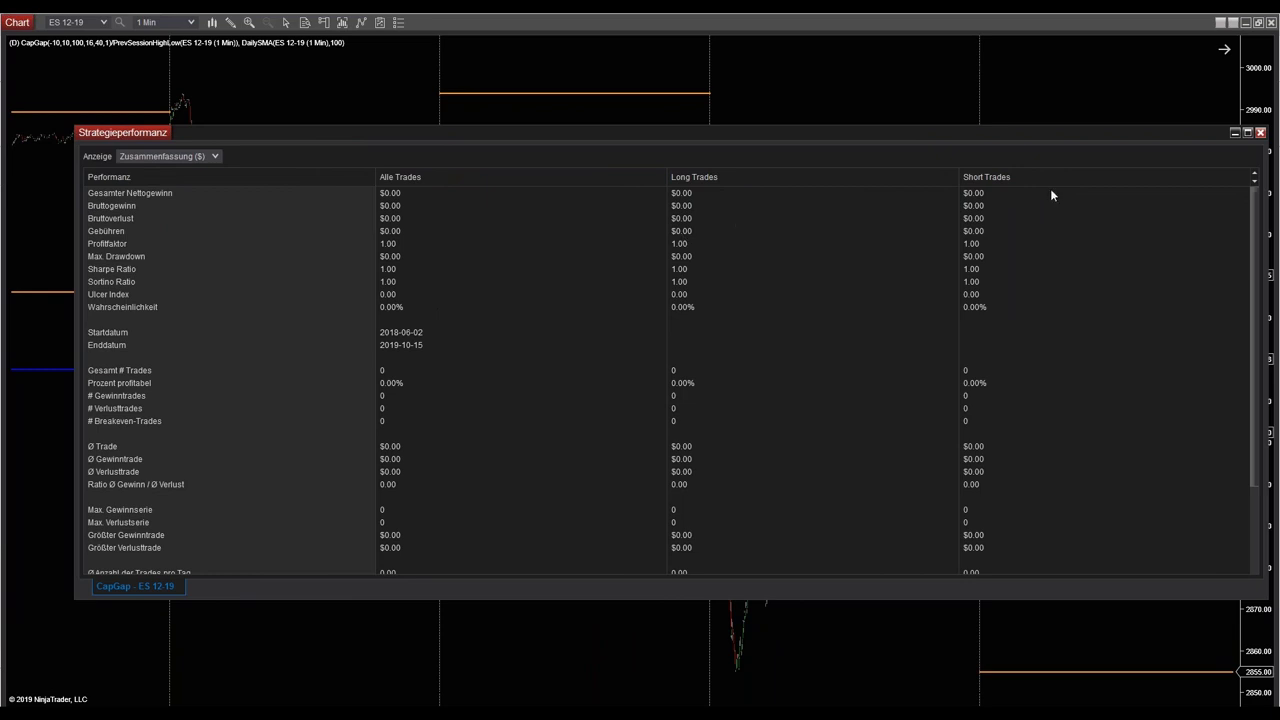
drag(1180, 137, 1138, 137)
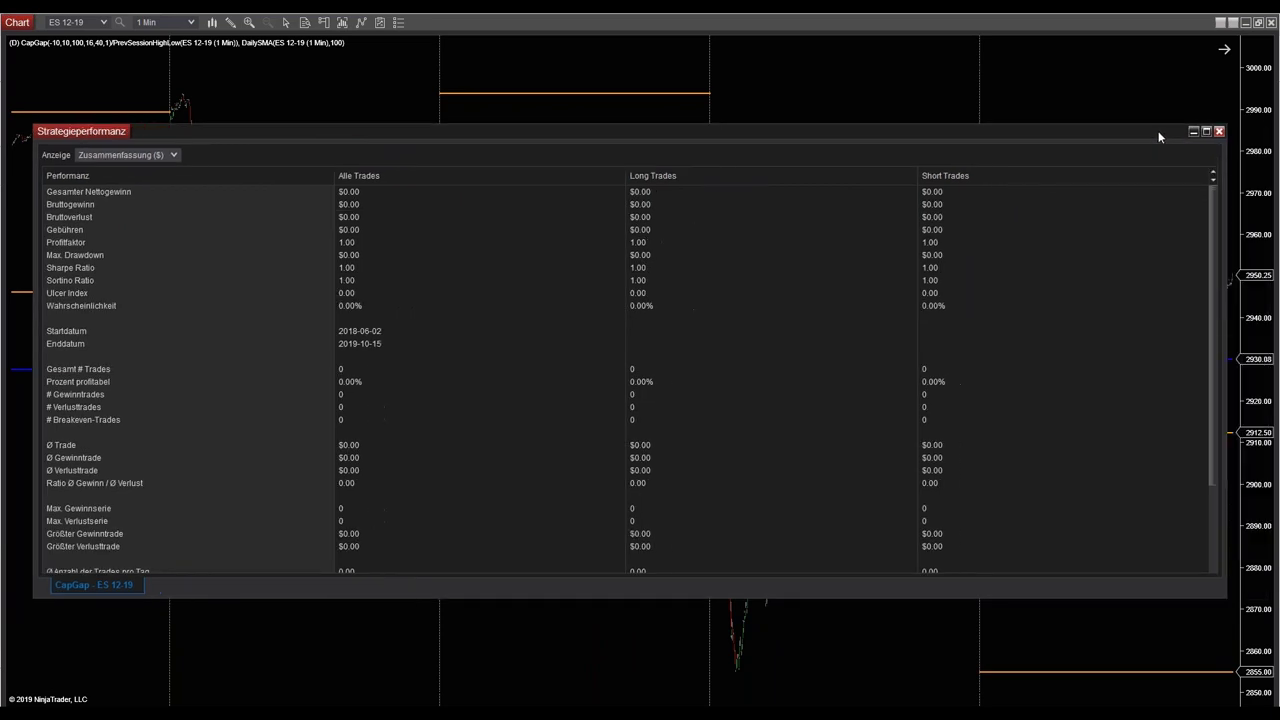
click(1218, 132)
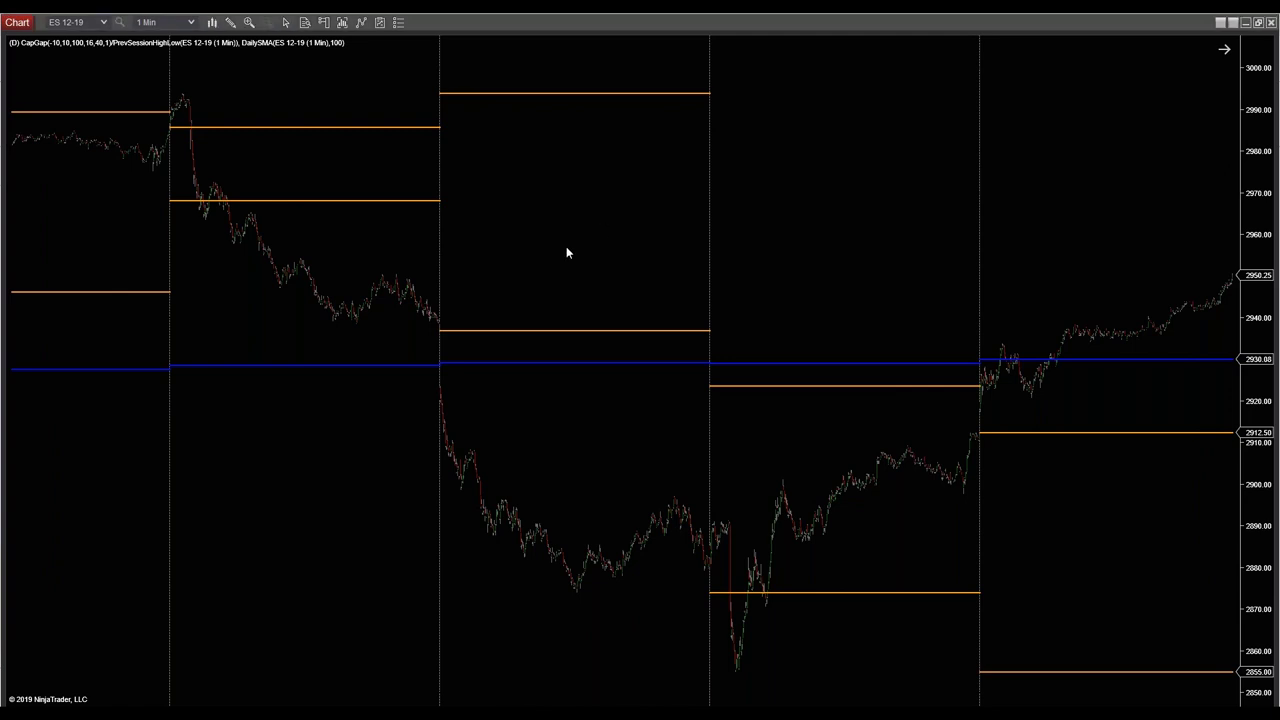
- Set the chart's data series to load 2000 days of history
key(ctrl+f)
double_click(890, 318)
text(2000)
click(898, 631)
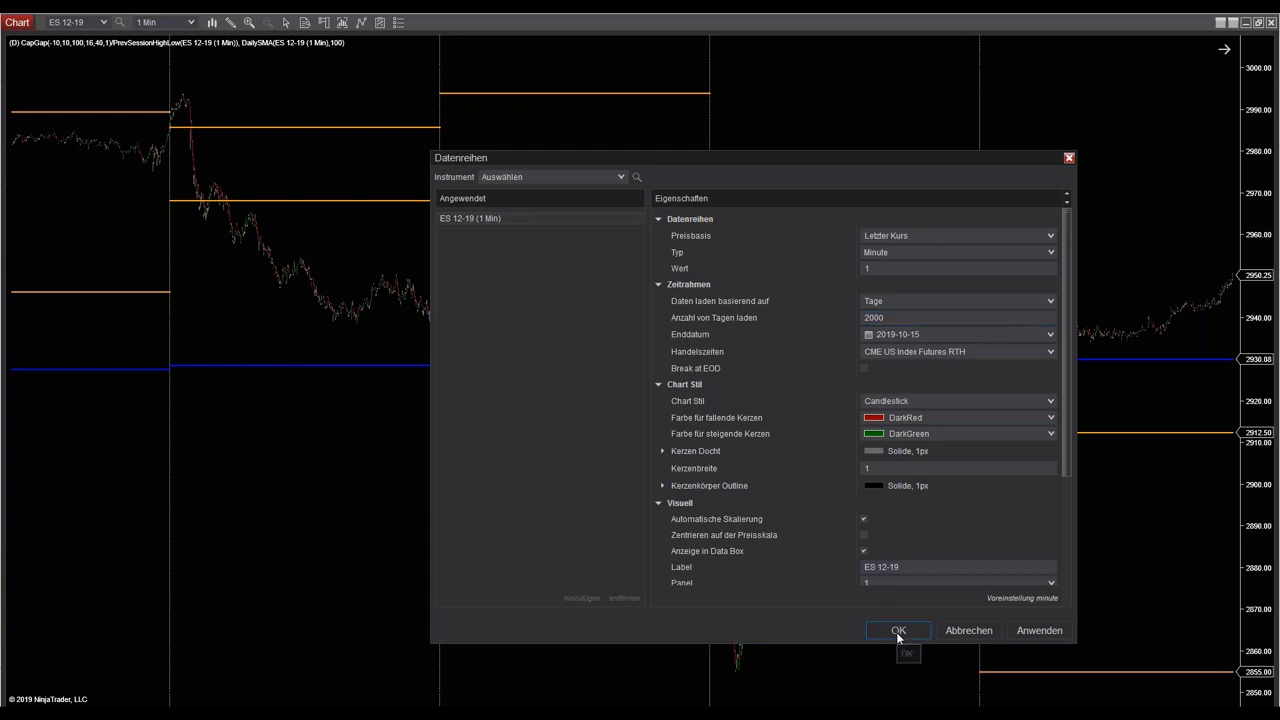